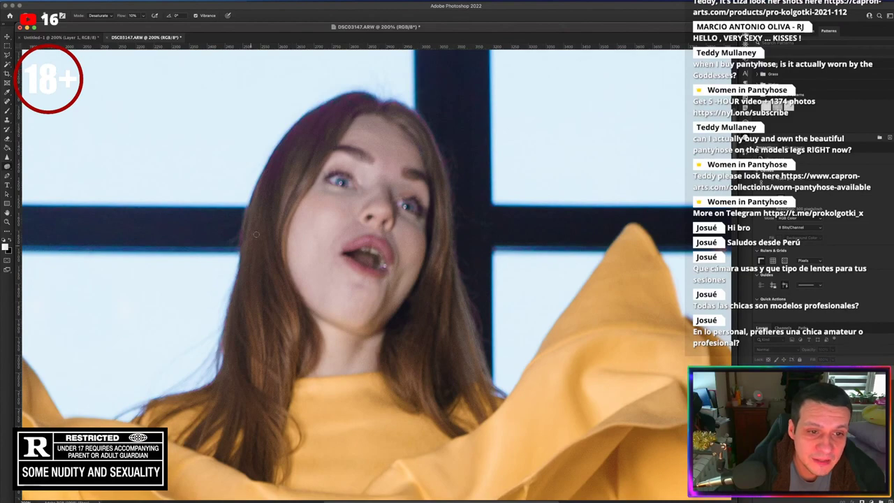
Type the title PRO-KOLGOTKI on the photo and set its font to Vidaloka
key(ctrl+minus)
key(ctrl+minus)
key(ctrl+minus)
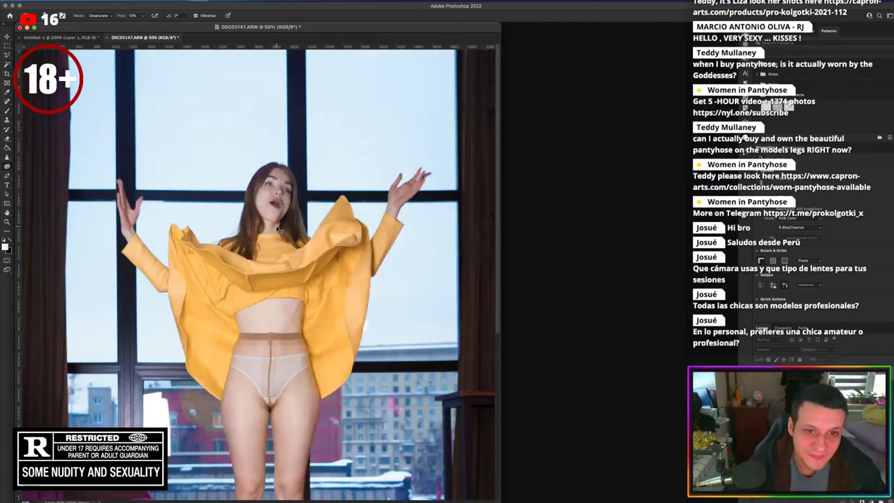
key(ctrl+minus)
key(ctrl+minus)
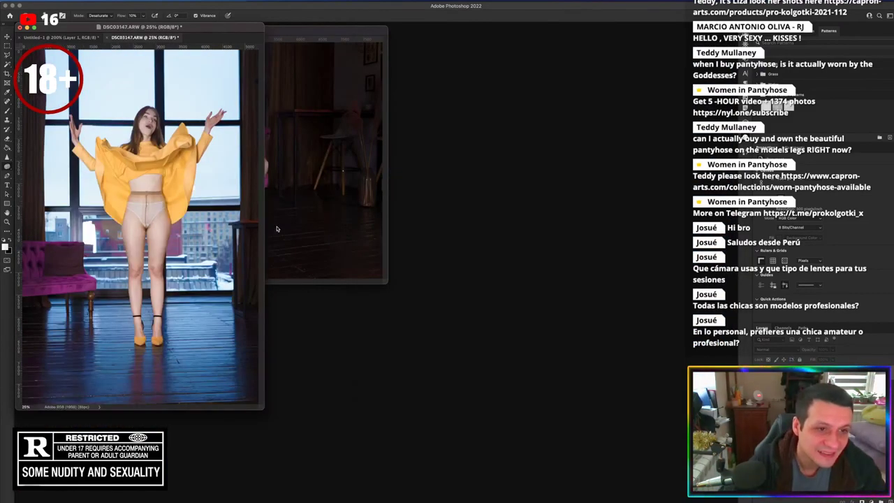
drag(263, 409, 578, 475)
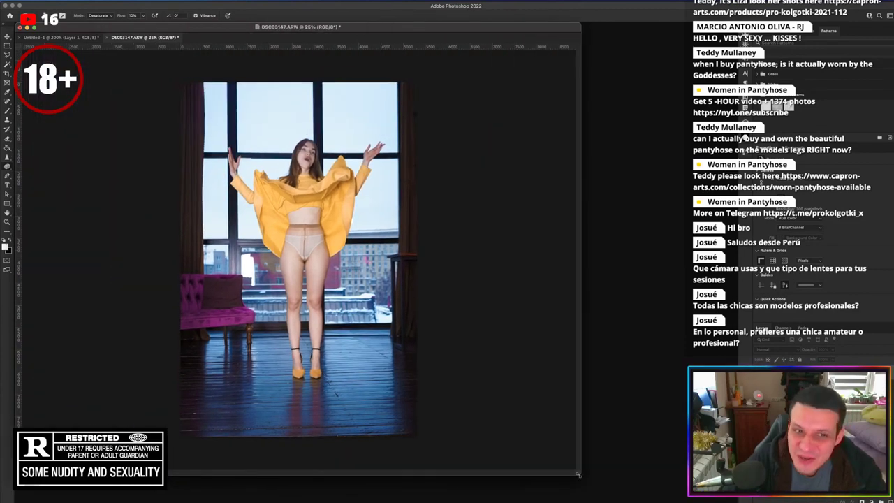
key(t)
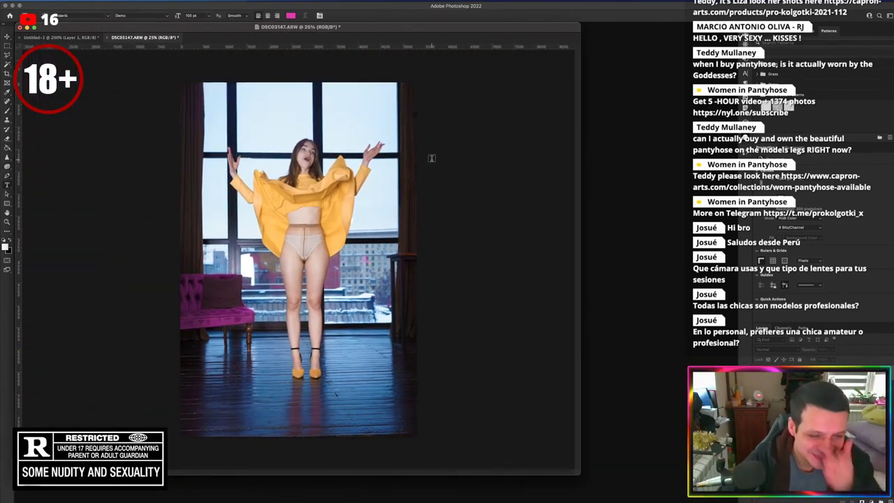
click(199, 395)
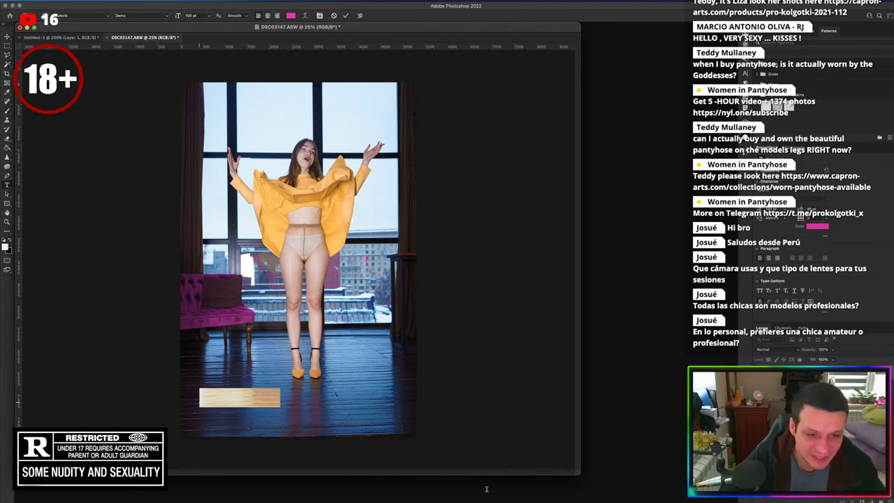
text(PRO-KO)
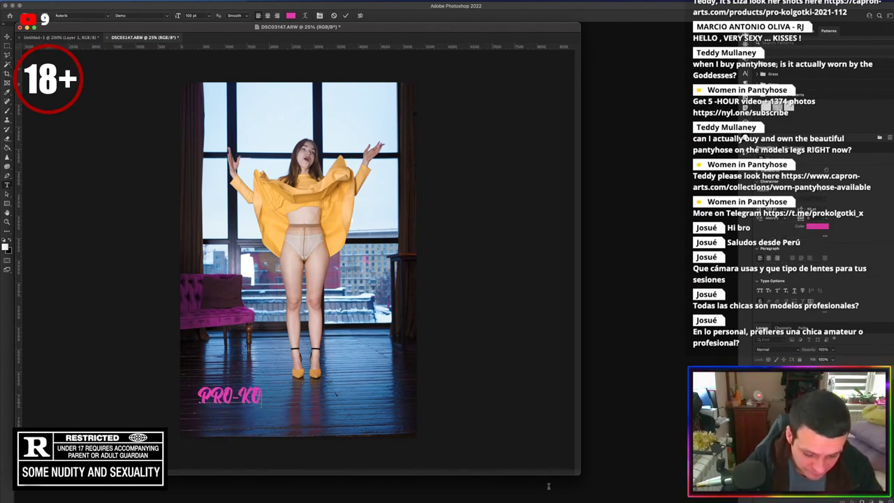
text(LGOTKI)
key(ctrl+a)
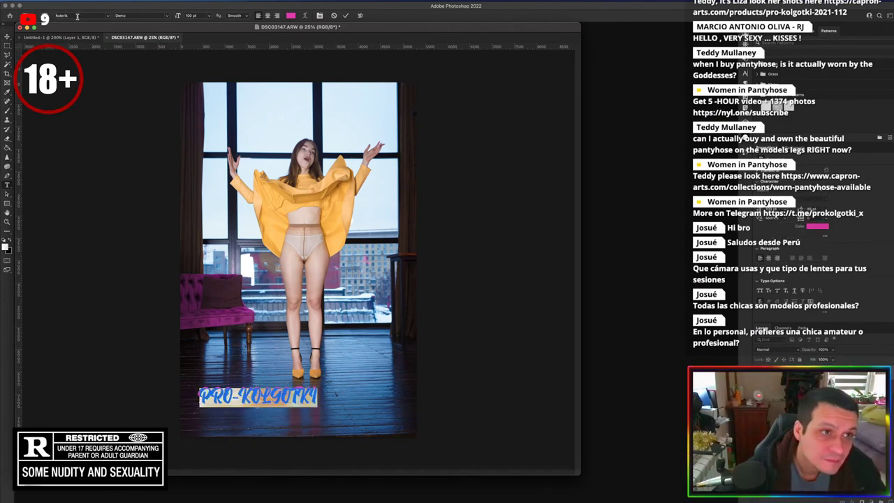
click(77, 16)
text(Vidaloka)
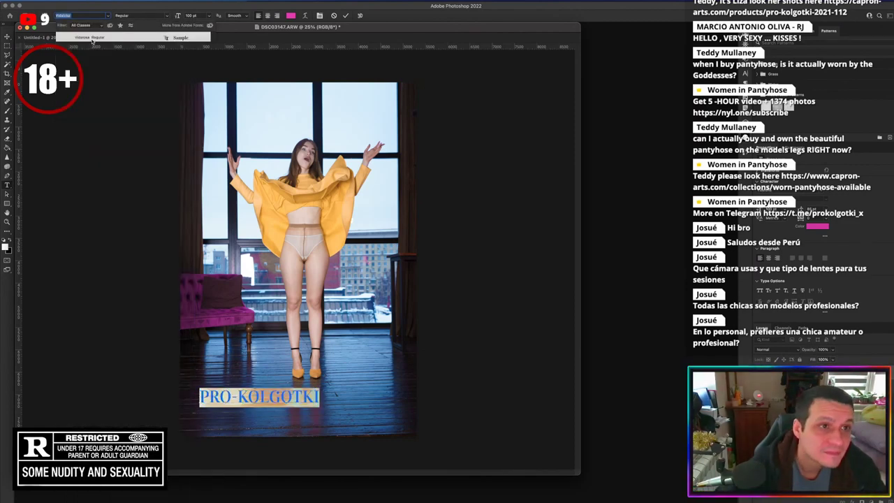
key(Return)
click(344, 15)
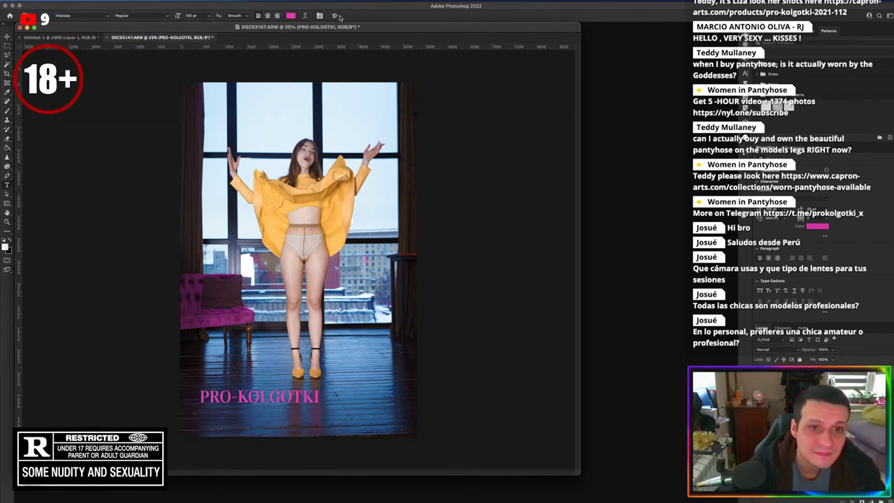
Move the PRO-KOLGOTKI title to the top of the photo and enlarge it across the width
click(6, 37)
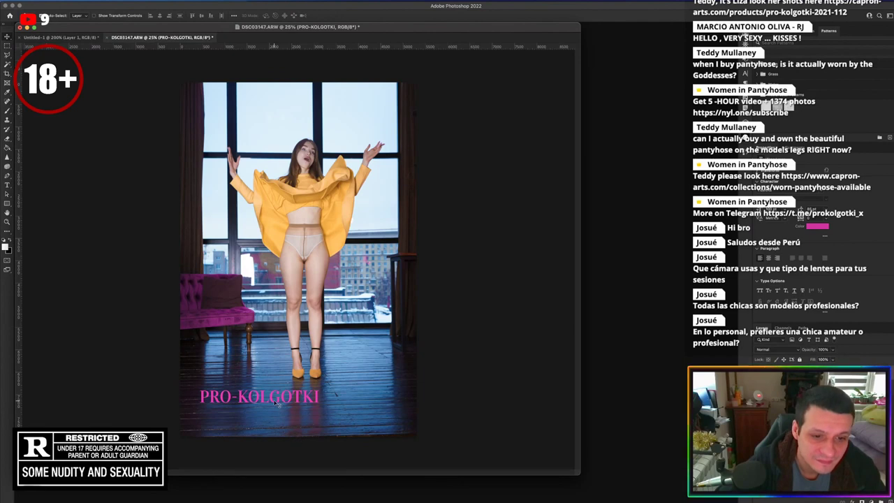
drag(272, 400, 259, 98)
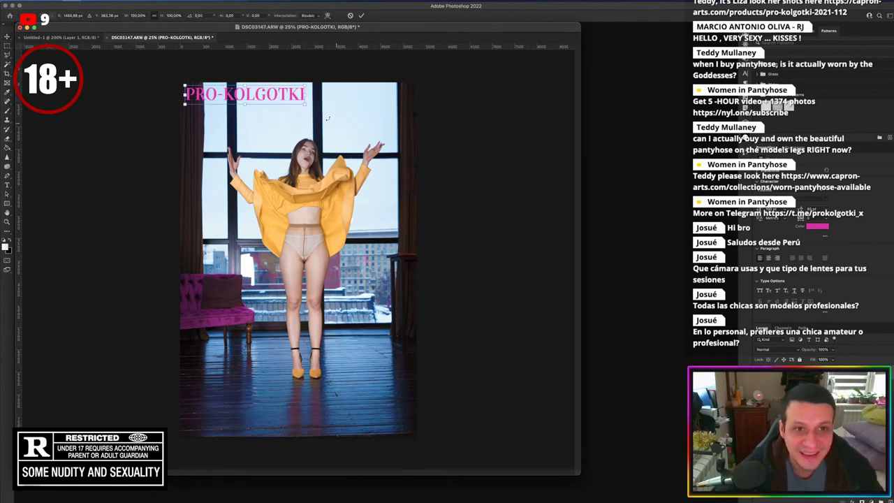
key(super+t)
drag(389, 131, 410, 121)
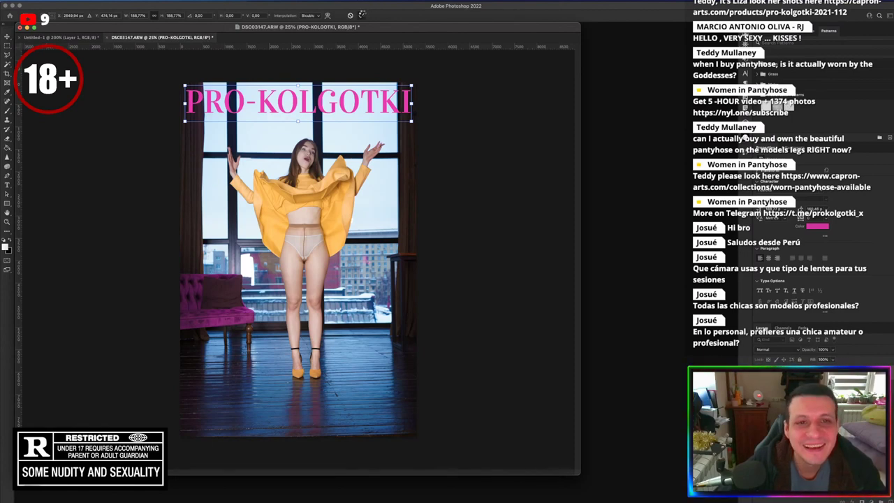
click(362, 15)
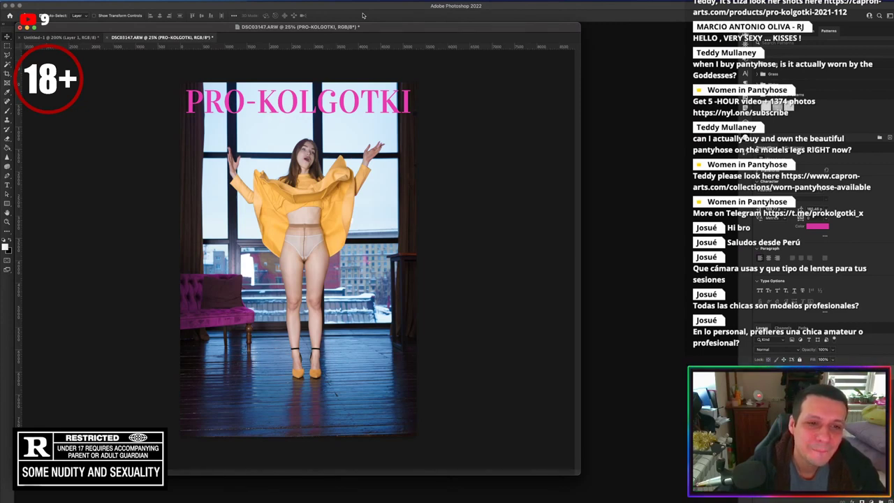
Re-transform the title with a value of 90, narrow both sides, and nudge it right and up
key(ctrl+t)
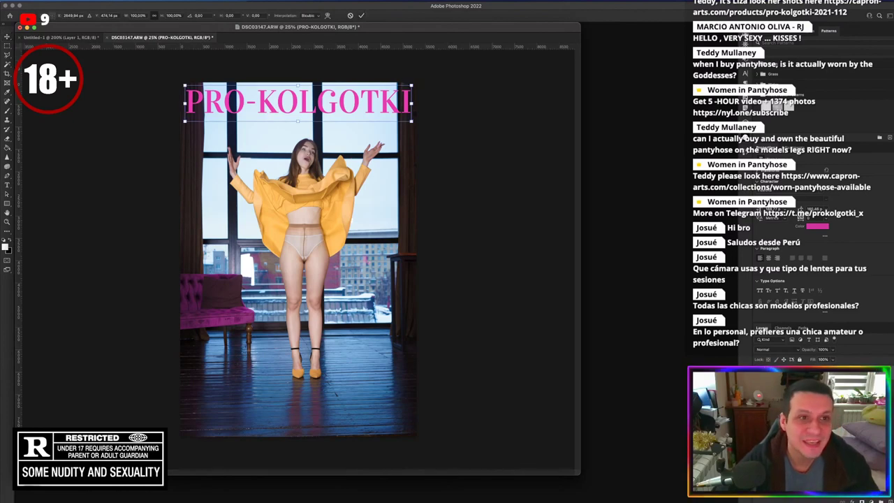
text(90)
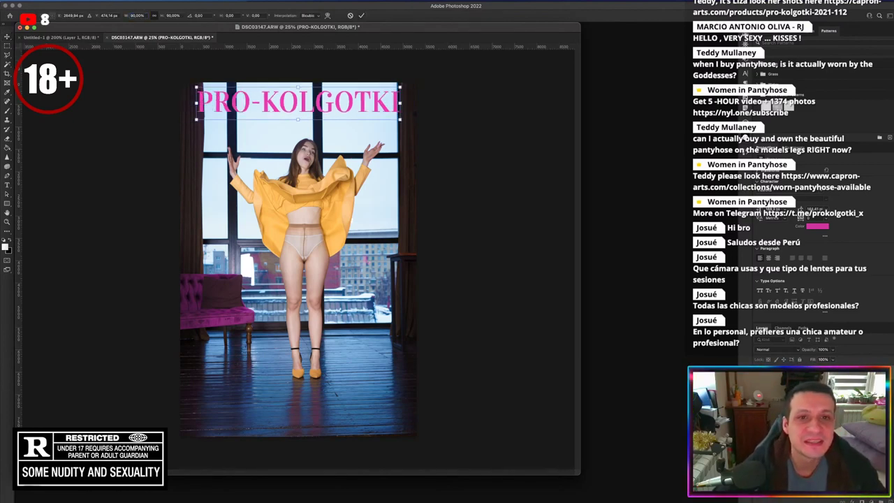
drag(199, 116, 208, 118)
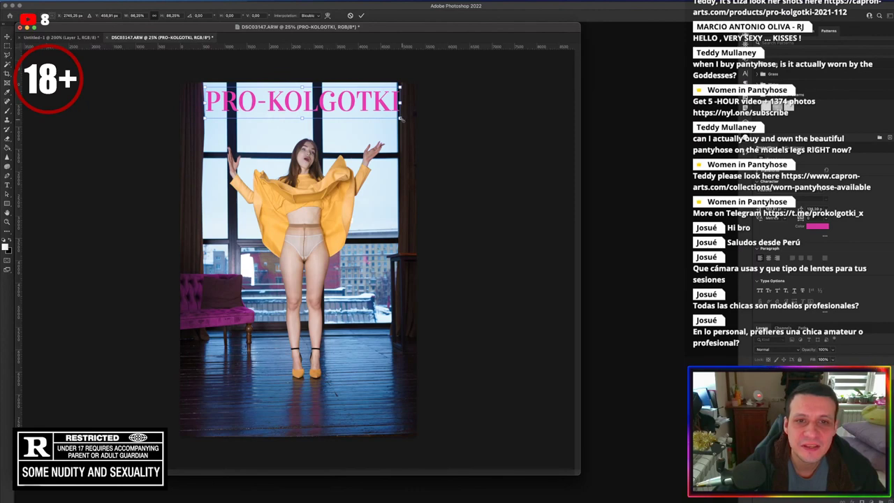
drag(401, 119, 398, 118)
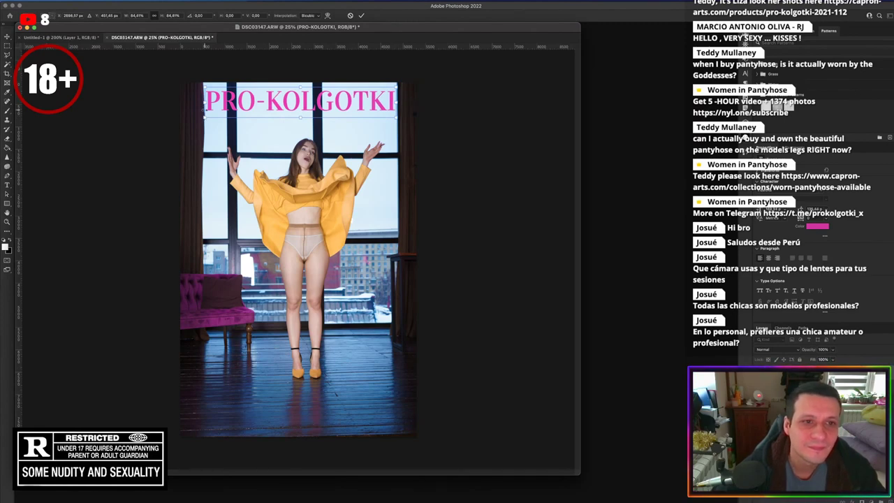
key(shift+Right)
key(Right)
key(Right)
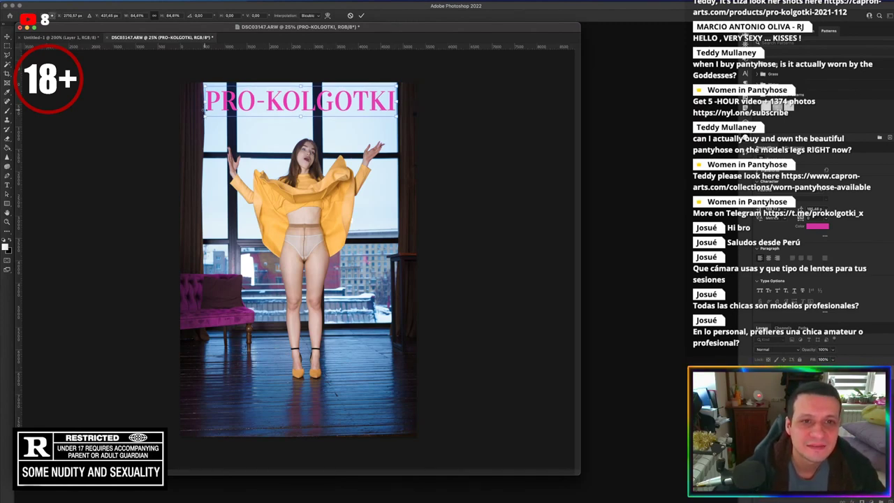
key(Up)
key(Up)
key(Up)
key(Up)
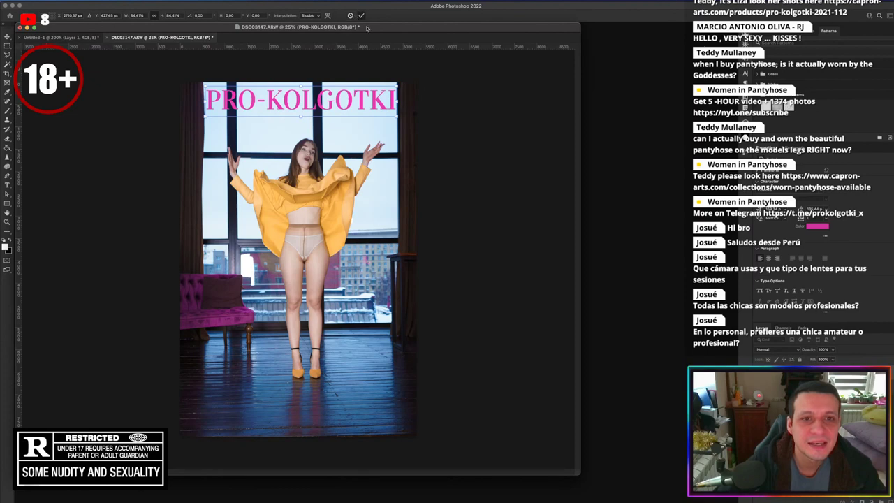
key(Return)
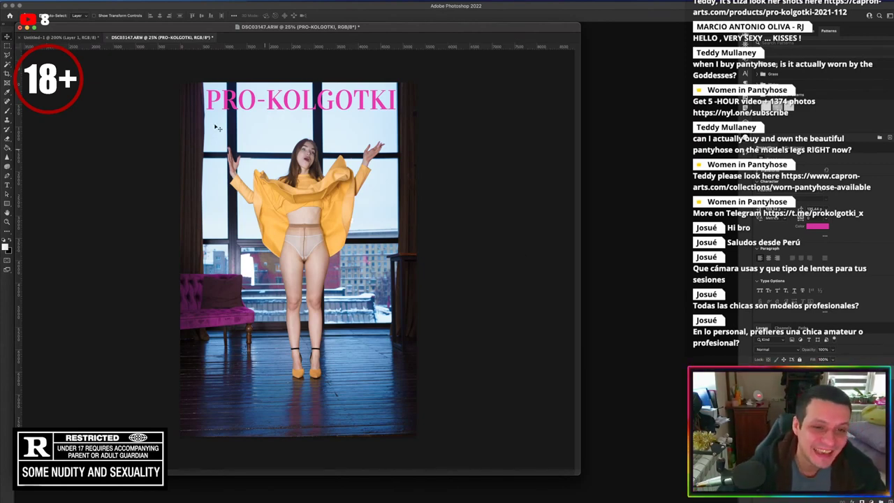
Convert the image from Adobe RGB (1998) to sRGB IEC61966-2.1 with Convert to Profile
click(73, 1)
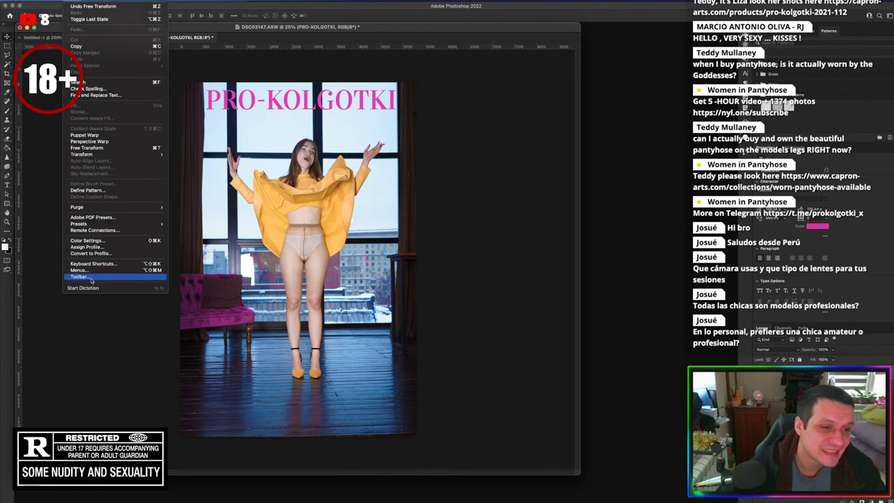
click(96, 254)
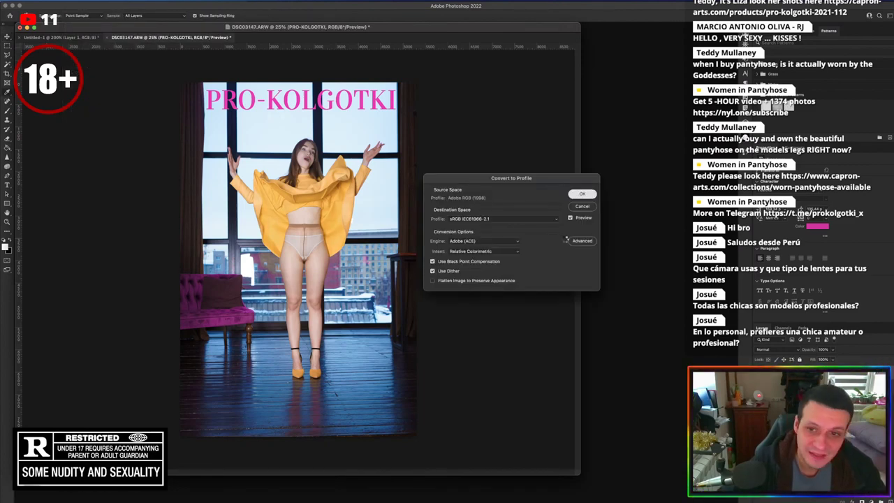
click(589, 193)
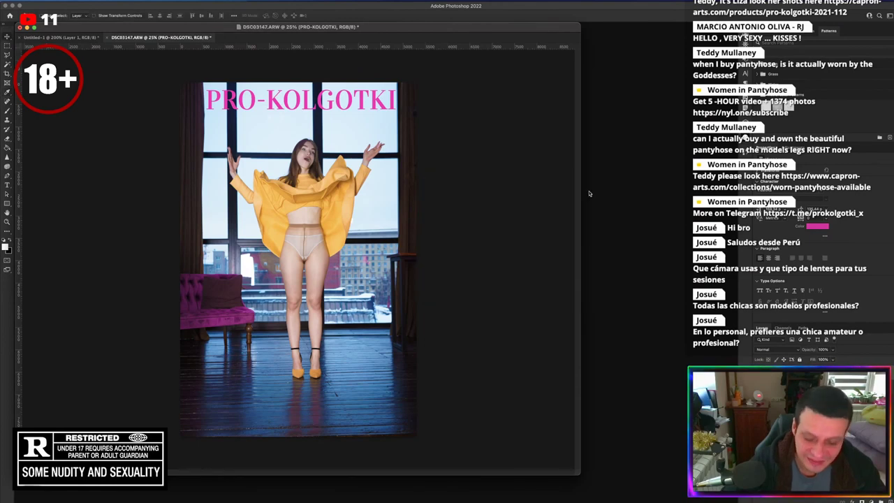
key(super+plus)
Replace Selective Color 1 with a fresh layer, tune the reds' cyan, and raise their yellow to +53
double_click(343, 26)
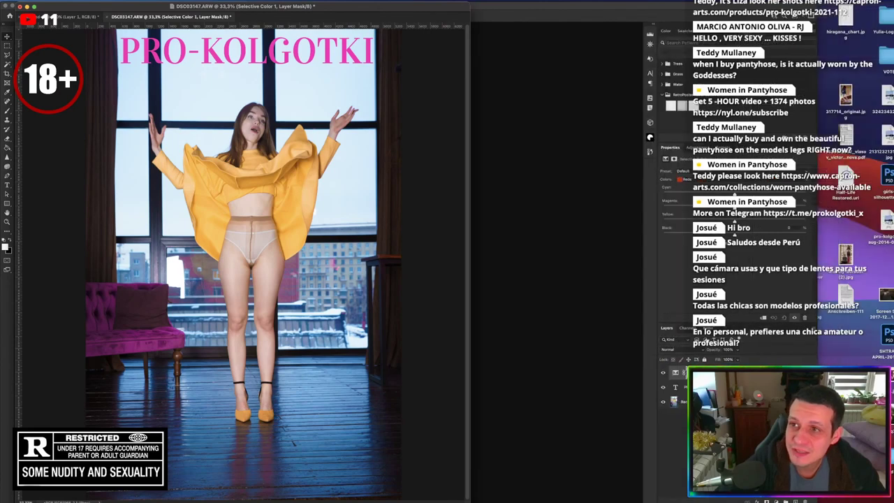
key(BackSpace)
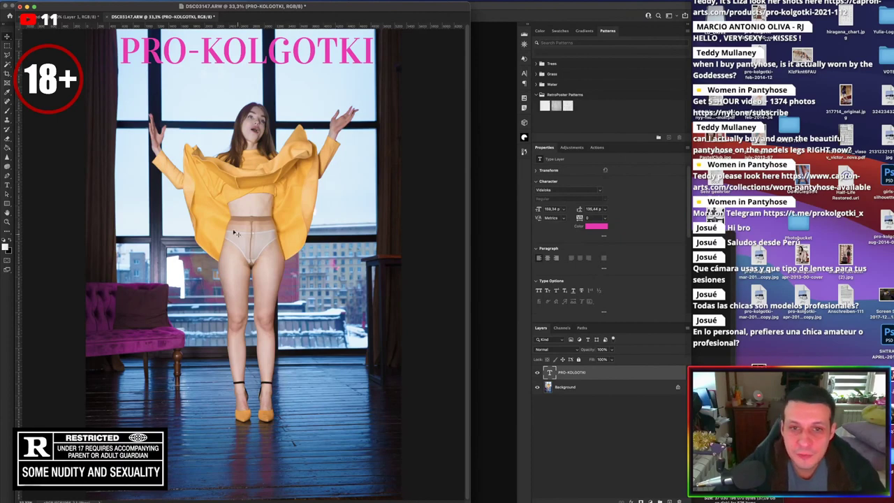
click(571, 148)
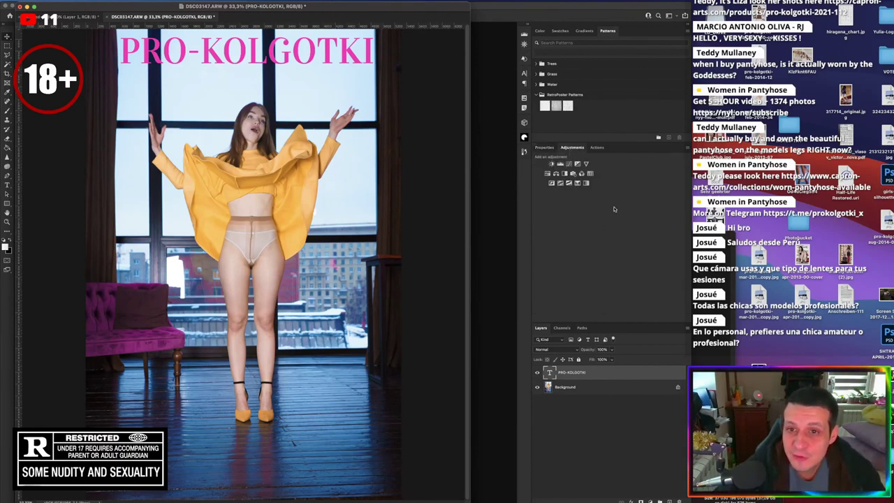
click(577, 184)
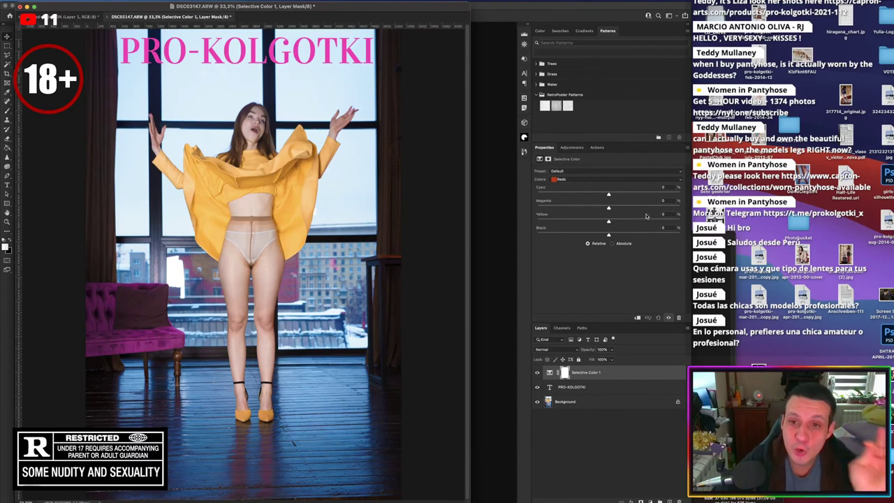
mouse_move(608, 195)
mouse_down()
mouse_move(408, 196)
mouse_move(623, 203)
mouse_up()
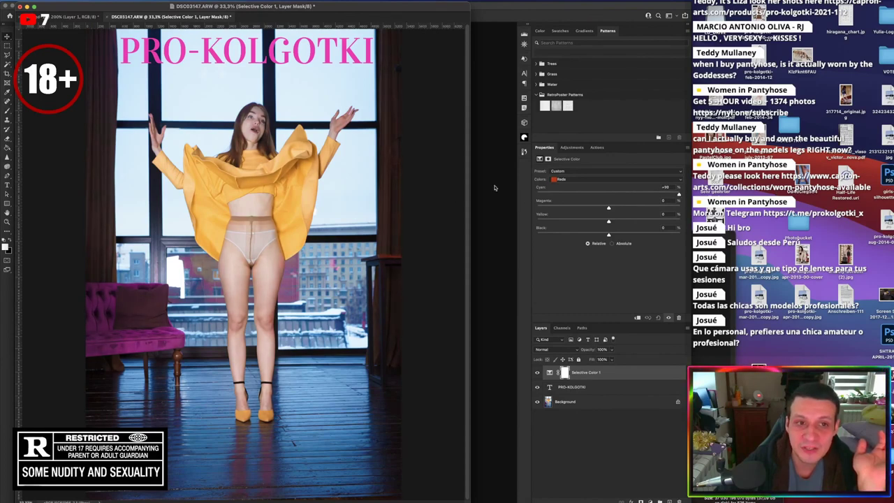
drag(591, 191, 610, 222)
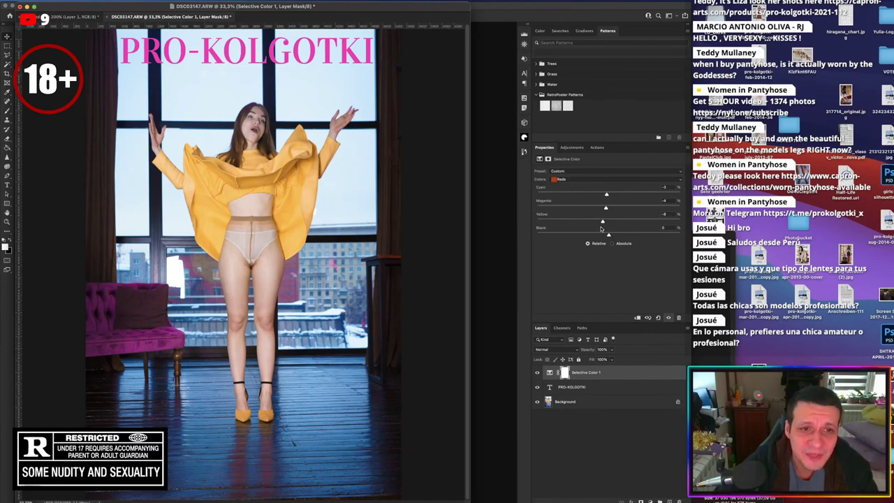
drag(600, 228, 632, 238)
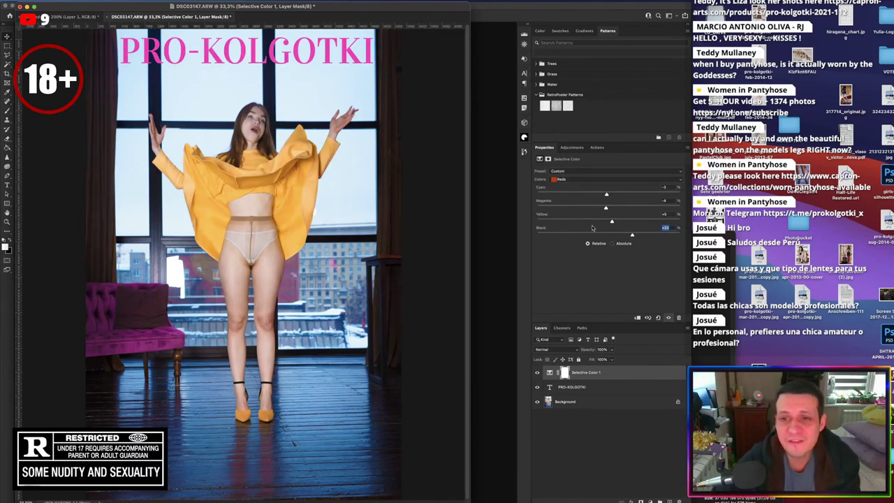
Switch to the Yellows range and bring its cyan back near zero (+1%)
click(592, 180)
click(606, 194)
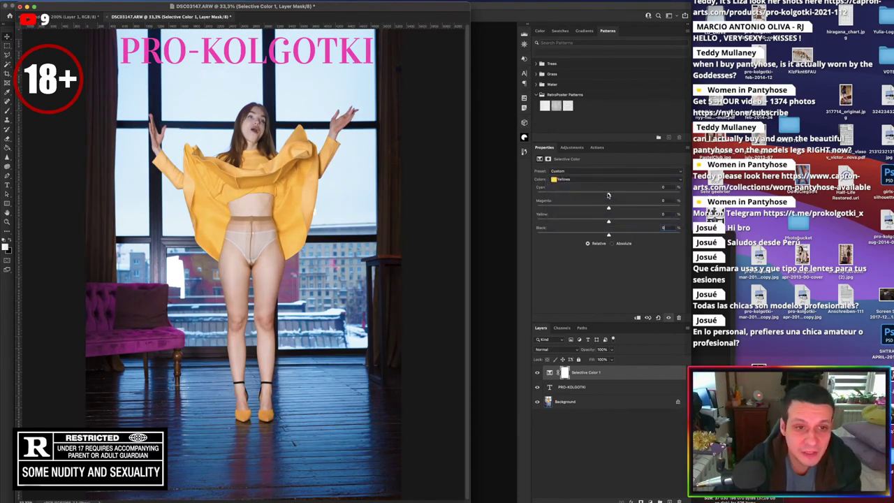
drag(607, 194, 590, 201)
drag(686, 199, 614, 235)
In the Cyans range, set cyan to about +7, lower magenta, and set black to 0
click(590, 180)
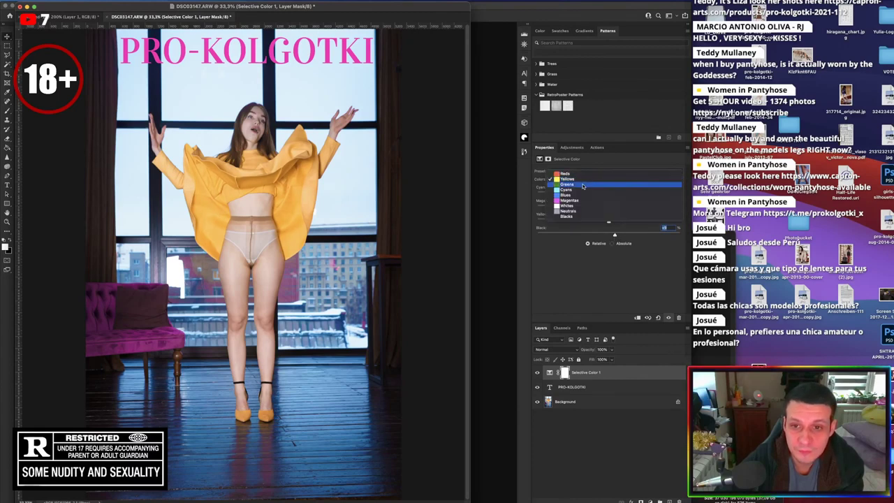
click(583, 187)
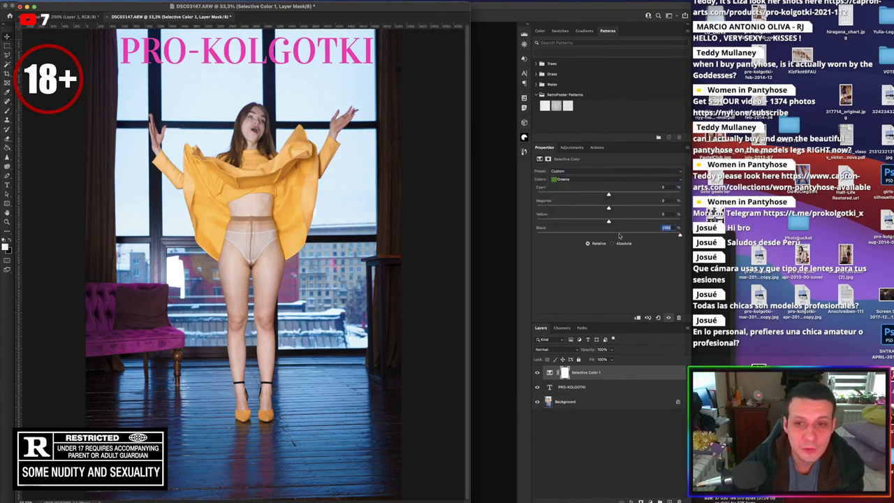
click(612, 180)
click(611, 194)
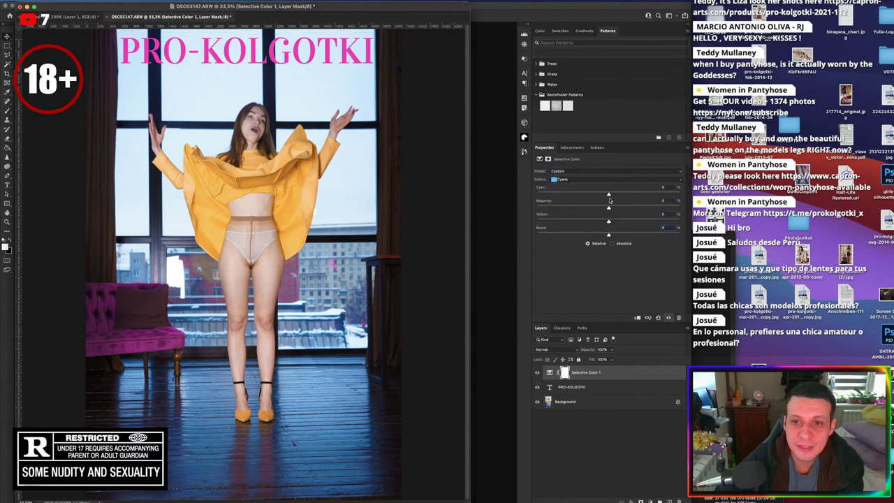
drag(608, 194, 513, 184)
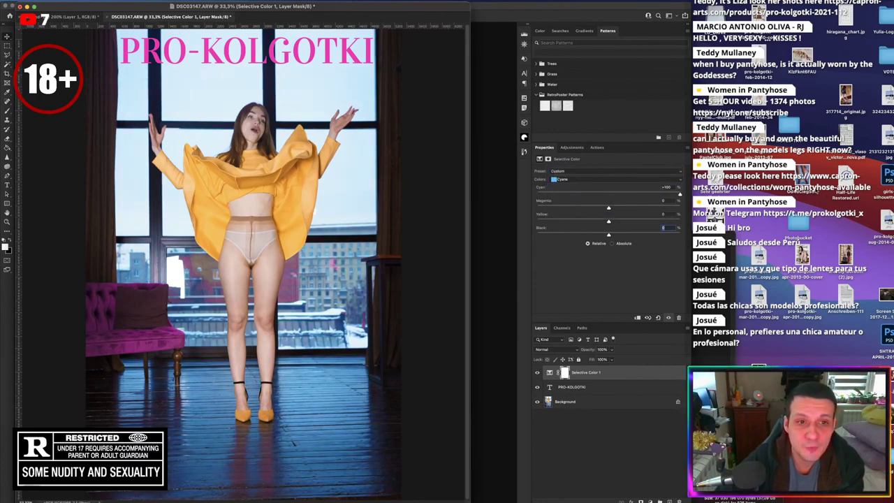
drag(658, 189, 616, 207)
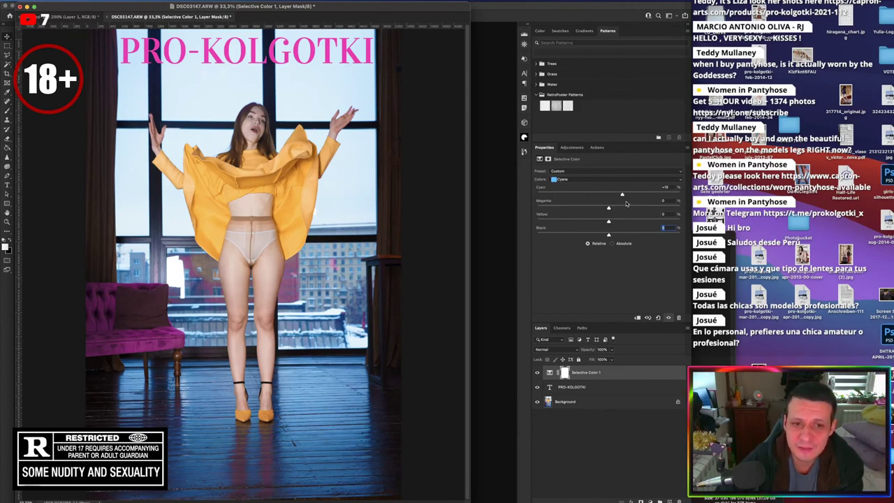
drag(623, 202, 626, 235)
click(668, 201)
click(664, 227)
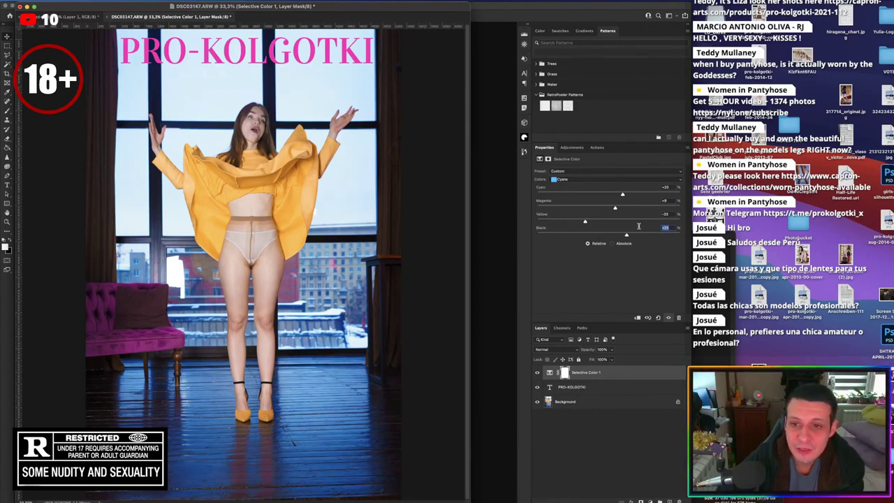
text(0)
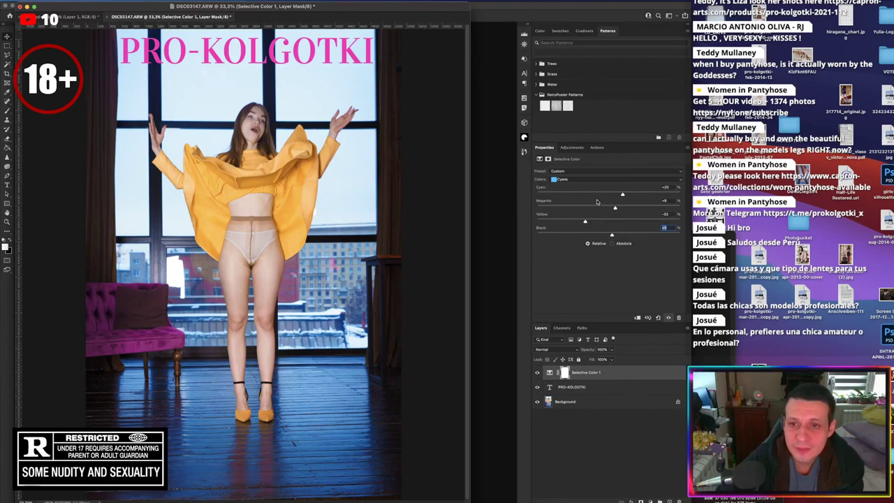
In the Blues range, boost cyan and raise yellow to about +6
click(589, 180)
click(585, 183)
drag(608, 195, 520, 217)
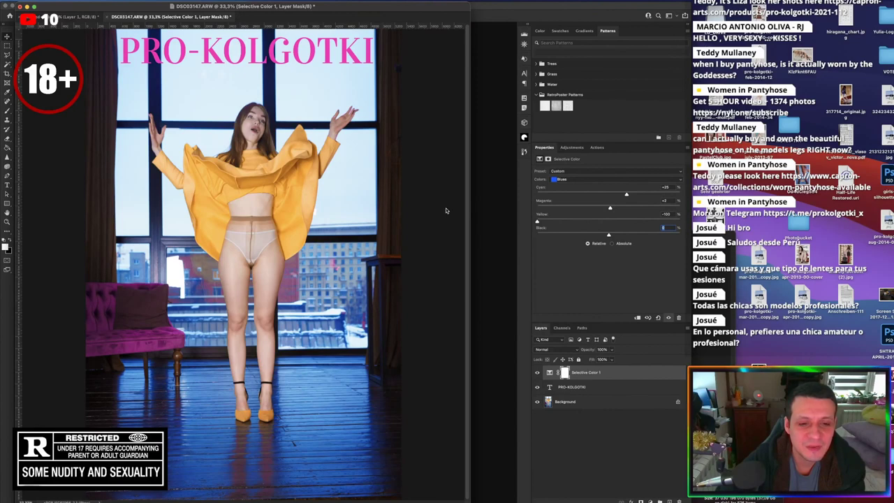
drag(538, 222, 750, 220)
drag(536, 221, 611, 236)
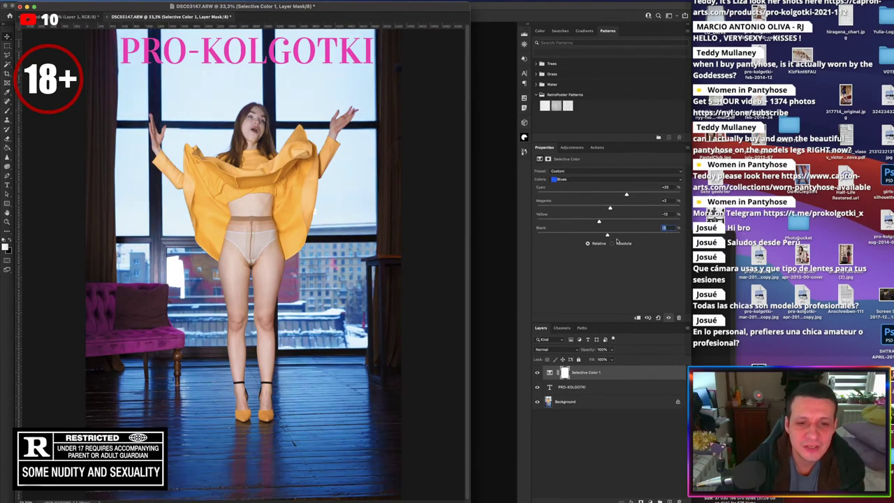
Test cyan in the Magentas, reset it to 0, and add a second Selective Color layer
click(614, 178)
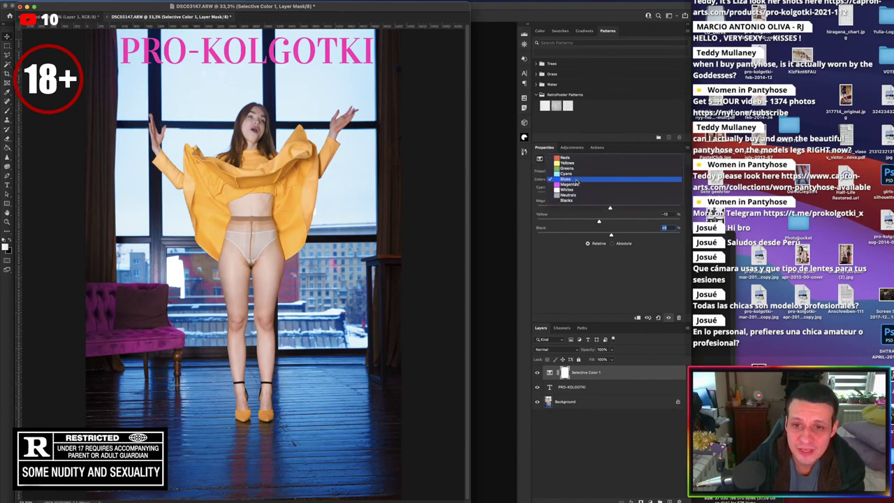
click(580, 185)
drag(608, 195, 517, 191)
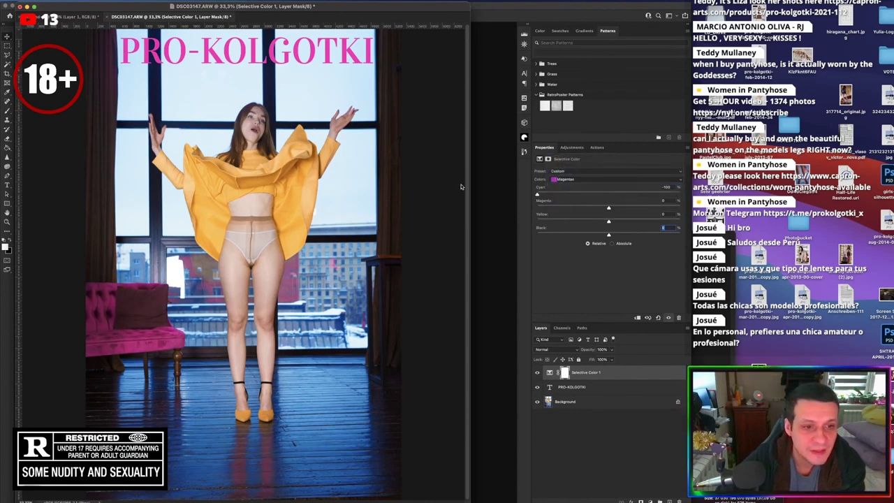
drag(449, 200, 565, 218)
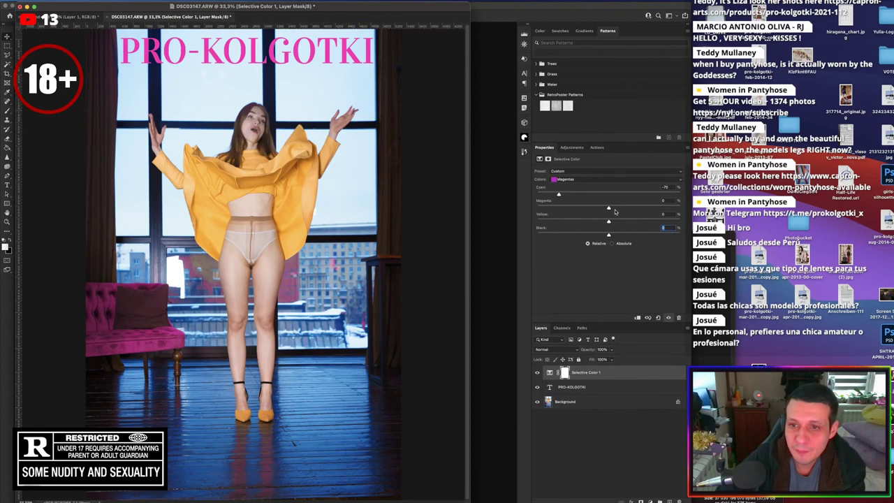
click(672, 187)
text(0)
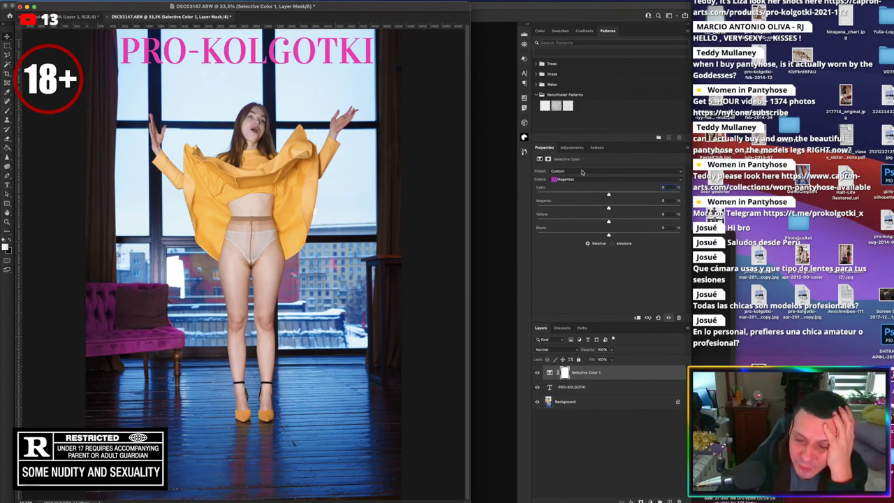
click(572, 148)
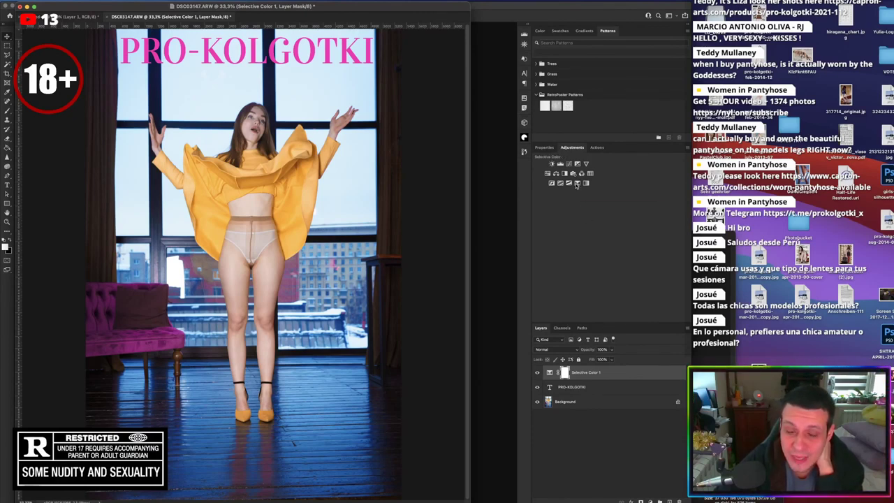
click(577, 183)
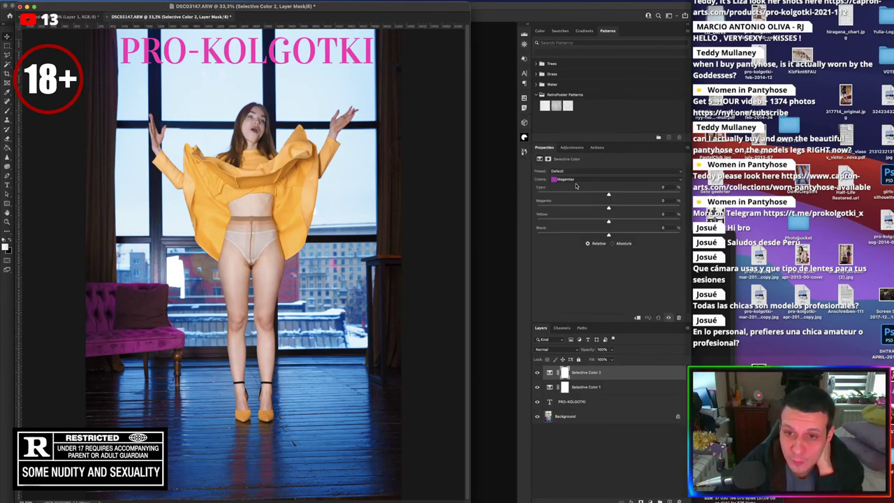
Rename the new layer 'Magentas only', reset colours to black and white, and invert its mask to black
double_click(587, 373)
text(Magn)
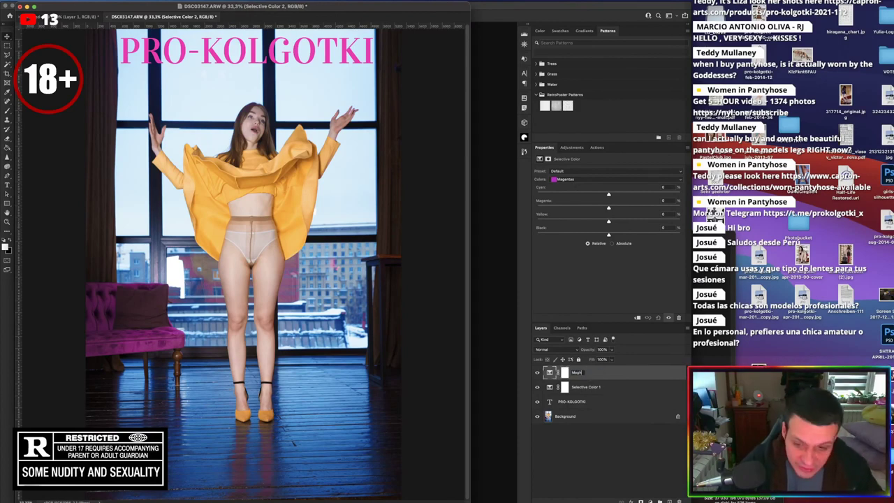
key(BackSpace)
text(enta)
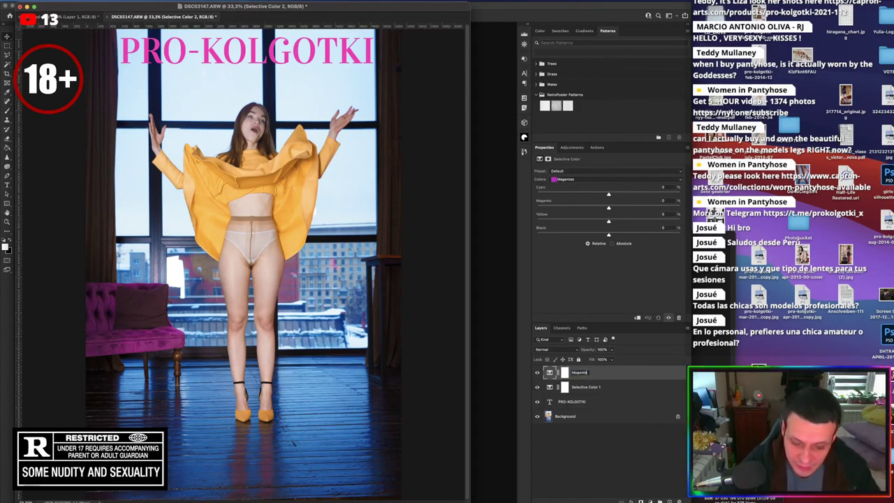
text(s only)
key(Return)
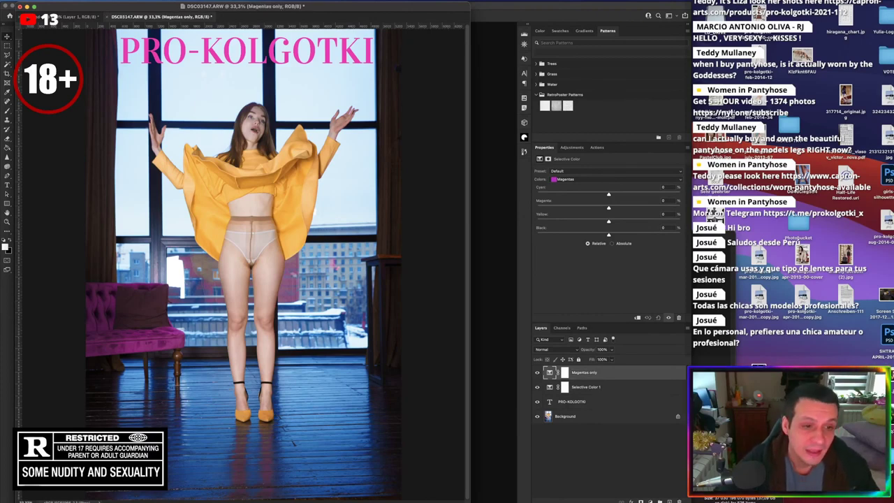
click(6, 149)
click(9, 241)
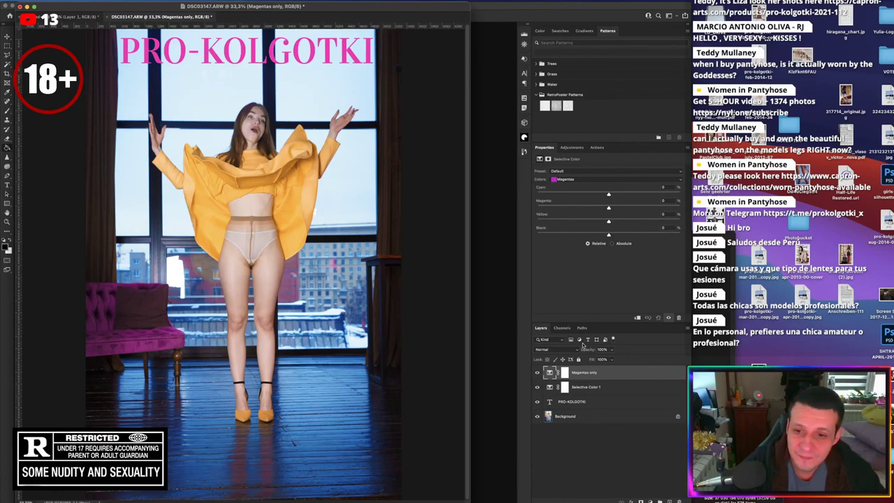
click(564, 372)
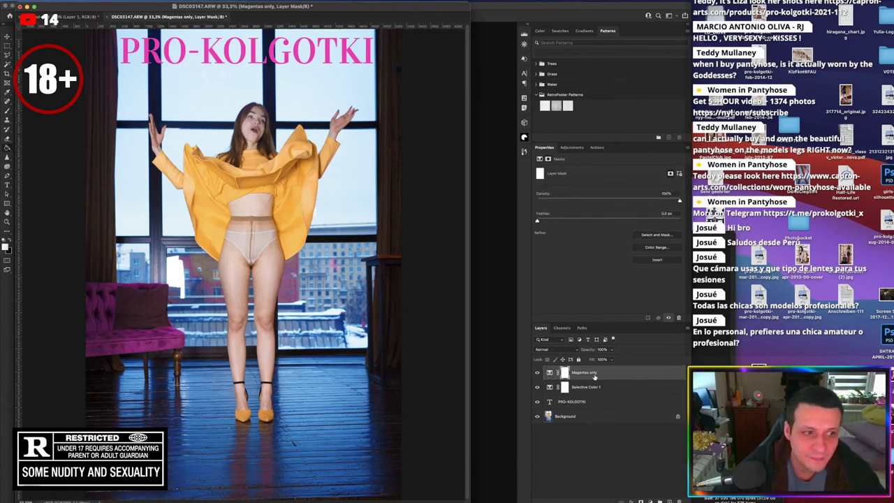
key(super+i)
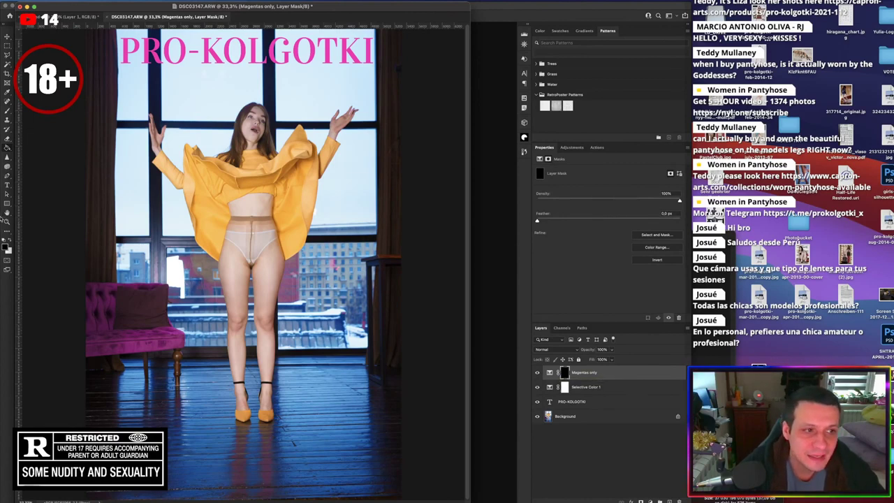
Set up a white brush at 100% opacity for painting the mask
click(9, 239)
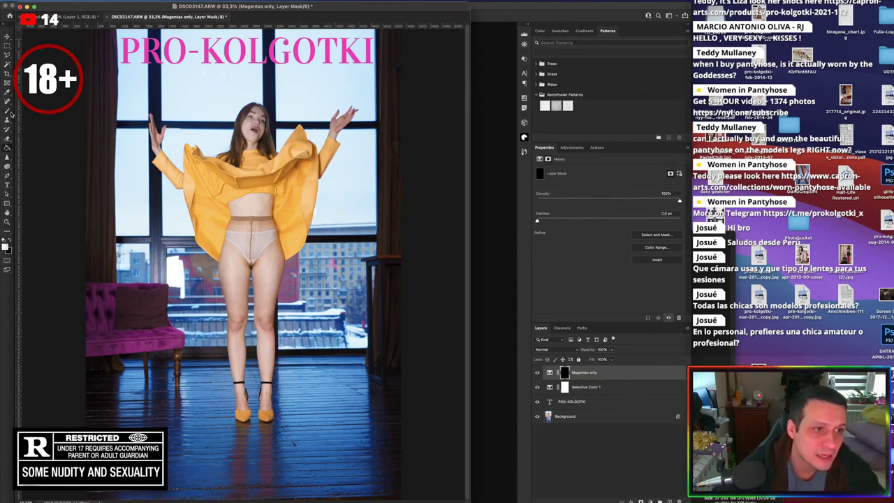
click(7, 111)
right_click(167, 319)
click(214, 99)
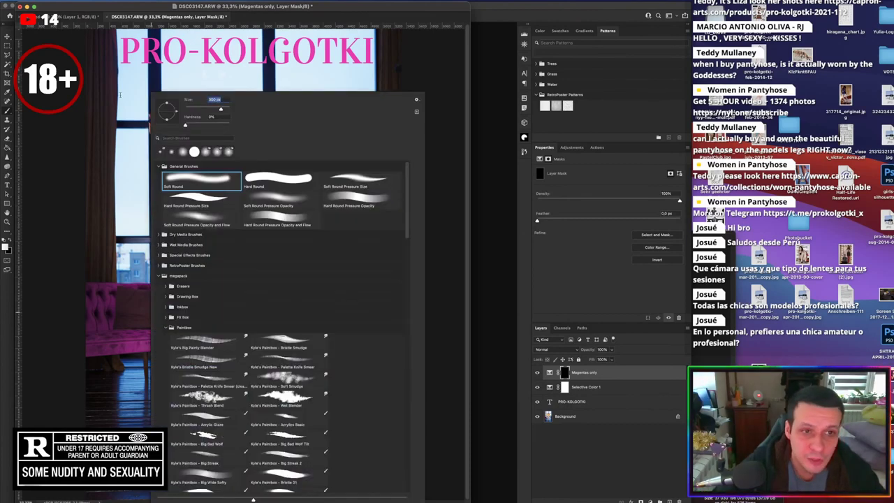
key(Return)
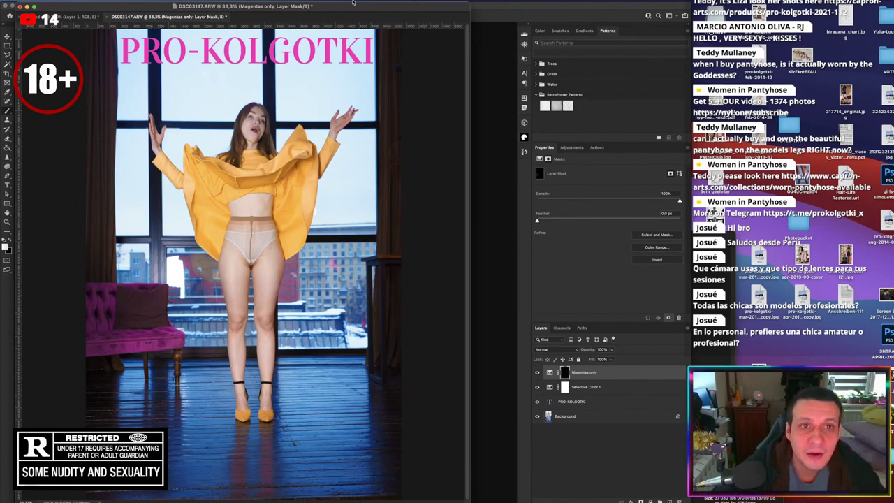
drag(345, 7, 518, 61)
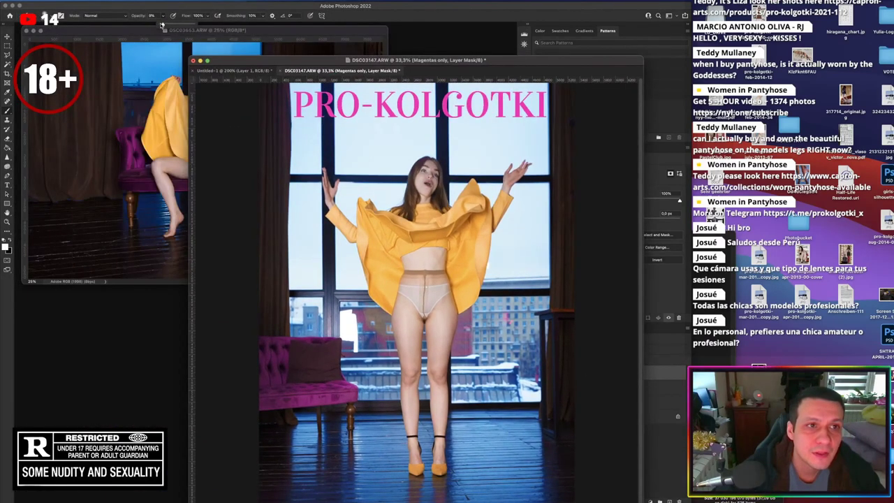
drag(168, 26, 278, 21)
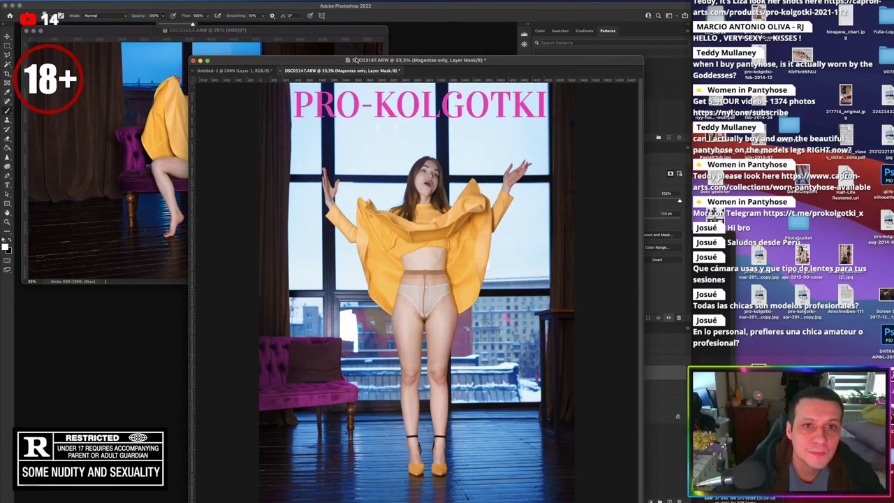
drag(355, 60, 209, 10)
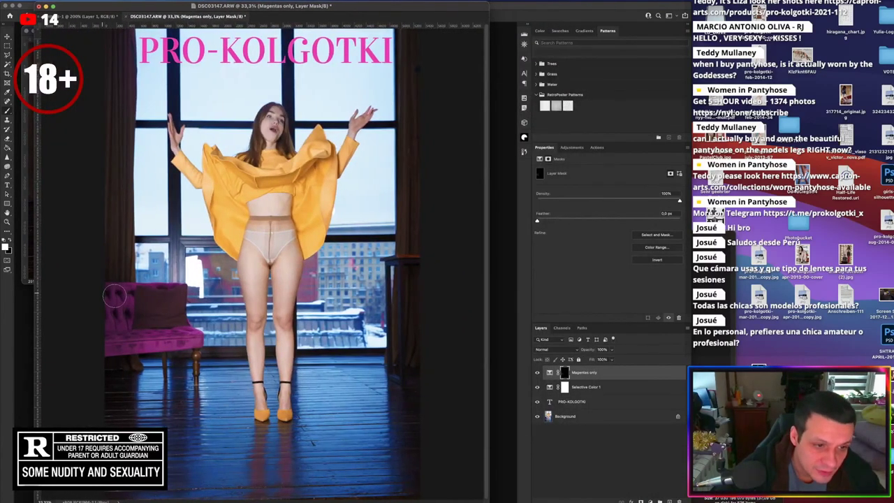
Paint white over the pink armchair in the Magentas only mask, checking the mask on its own
mouse_move(115, 296)
mouse_down()
mouse_move(166, 294)
mouse_move(188, 335)
mouse_move(137, 332)
mouse_up()
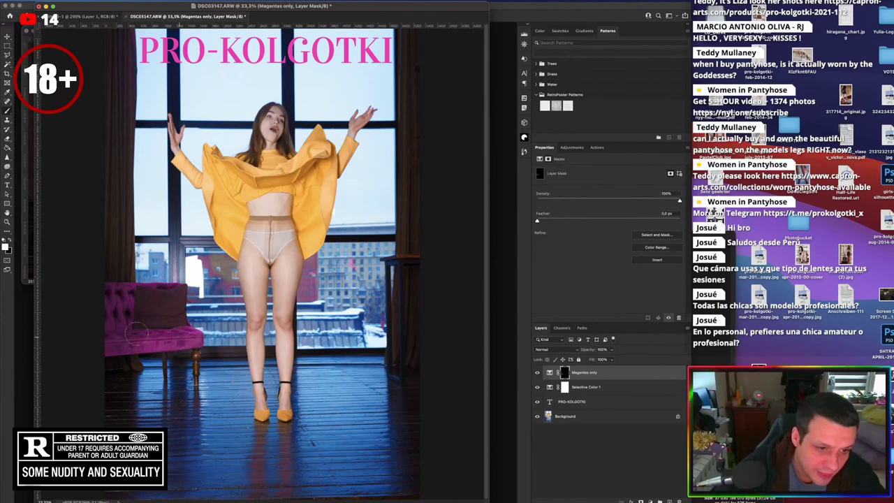
alt+click(564, 372)
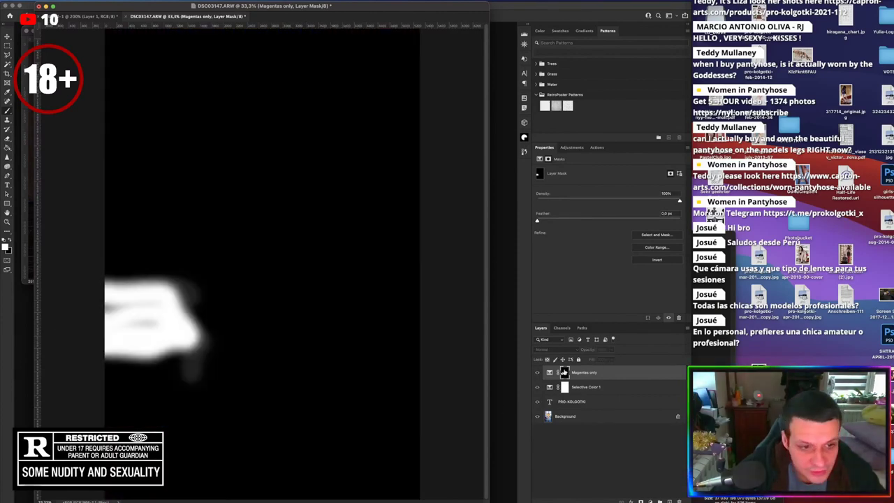
mouse_move(133, 319)
mouse_down()
mouse_move(61, 313)
mouse_move(152, 322)
mouse_move(129, 324)
mouse_up()
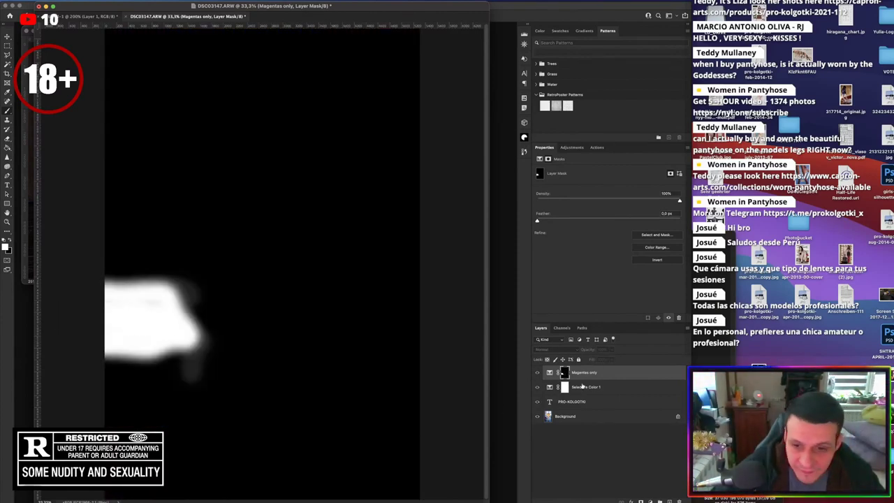
alt+click(564, 372)
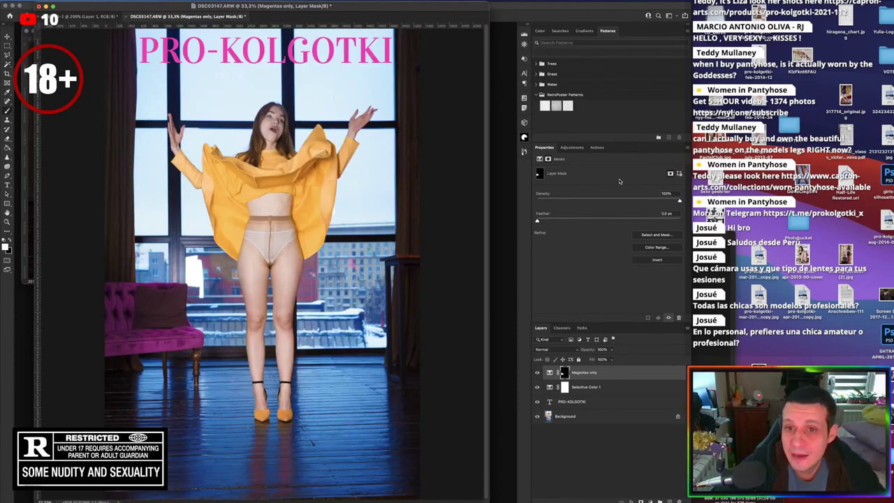
click(550, 372)
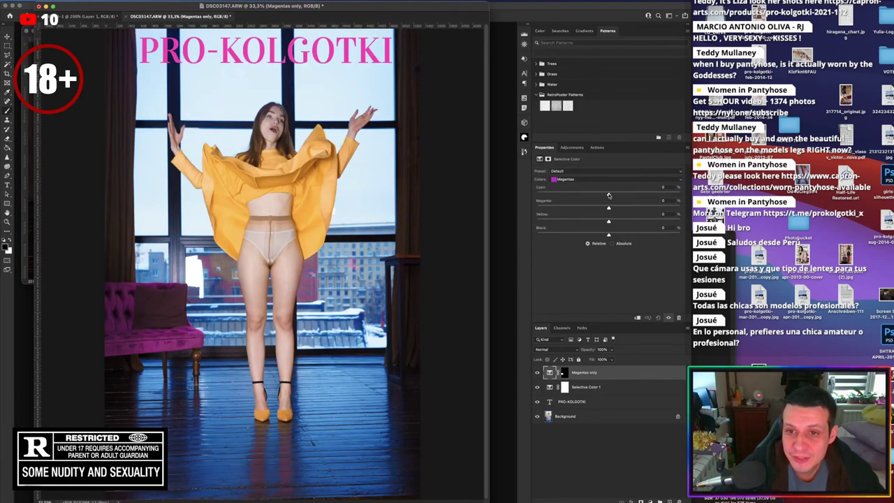
Shift the armchair's magentas toward Cyan -37 and select the Black amount for entry
drag(608, 196, 667, 235)
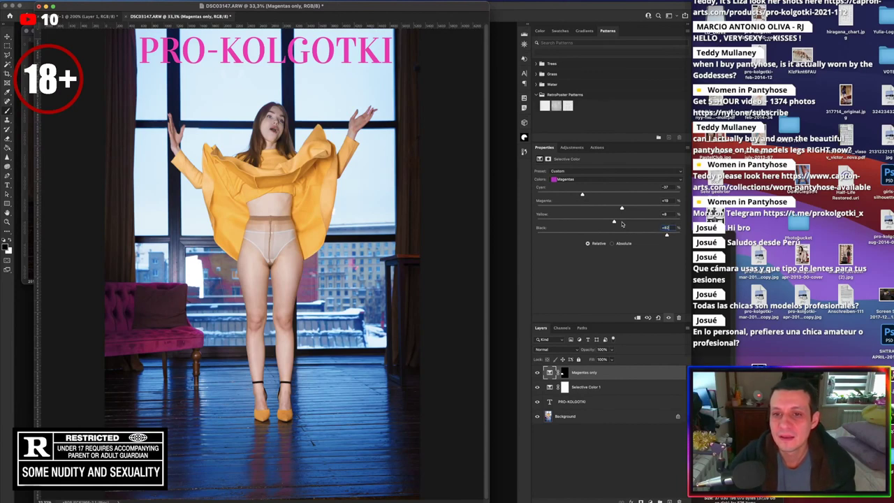
click(666, 234)
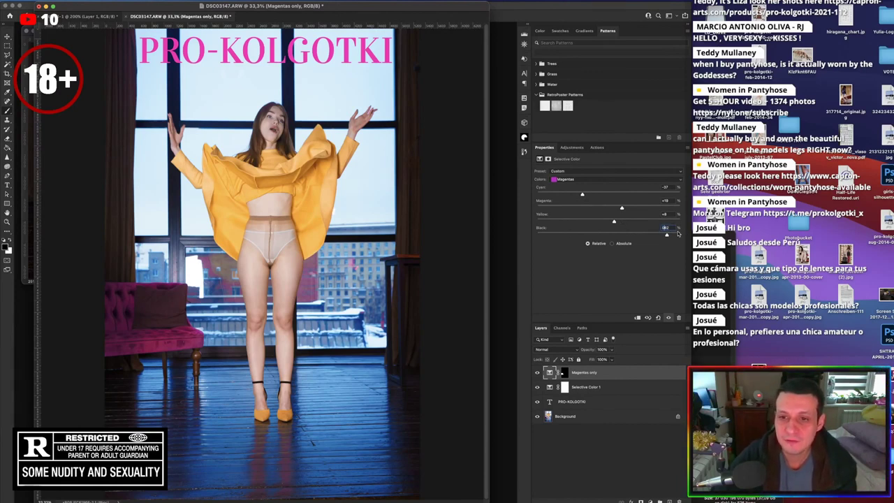
Enter 0 for Black, then select Selective Color 1 and switch it to the Whites range
text(0)
click(598, 388)
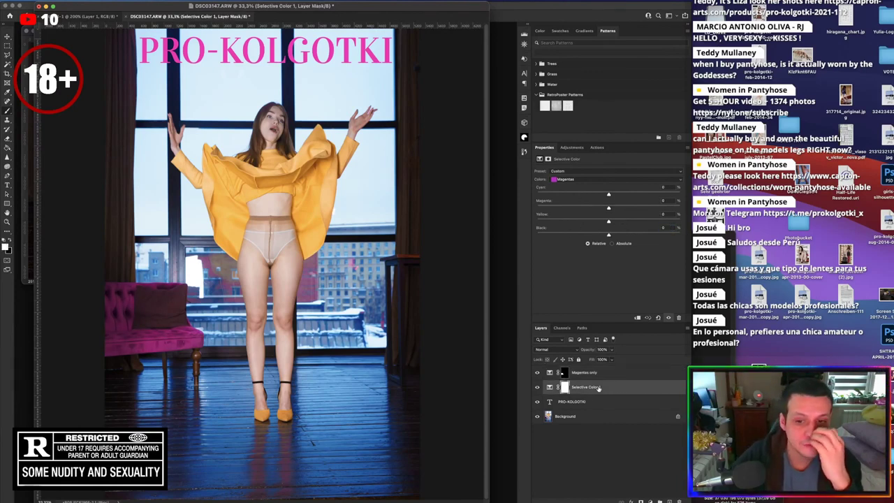
click(610, 179)
click(610, 194)
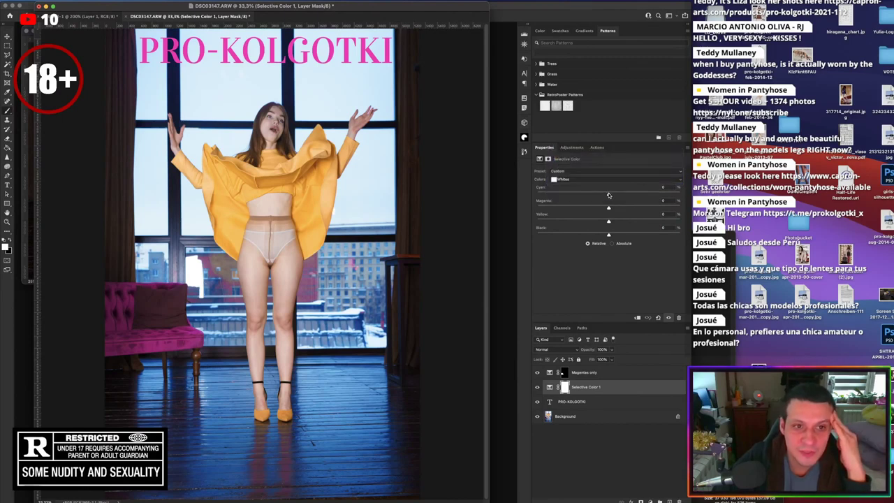
Adjust the whites to about Cyan +5, Magenta -8, Yellow -7, Black -20
mouse_move(610, 195)
mouse_down()
mouse_move(567, 195)
mouse_move(650, 195)
mouse_move(609, 196)
mouse_up()
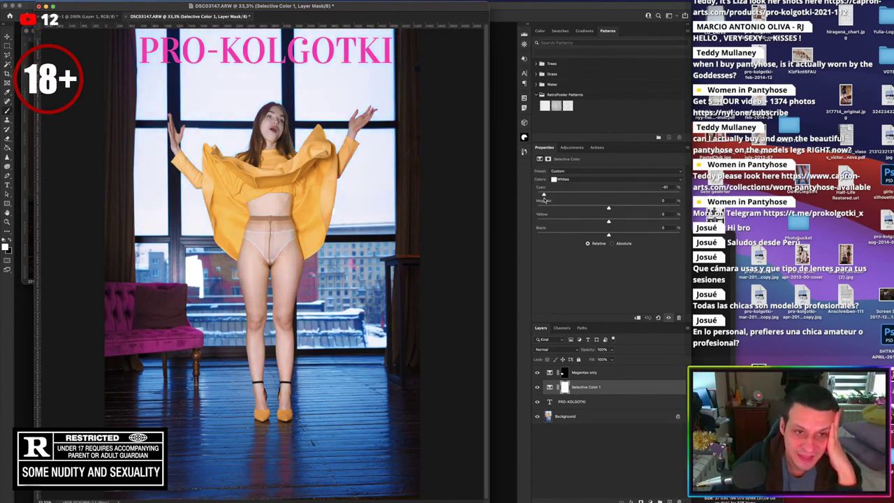
drag(544, 199, 535, 200)
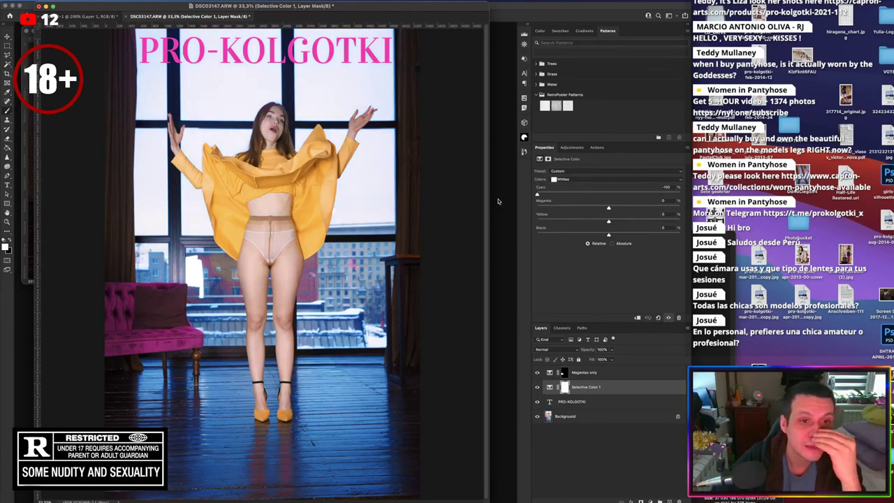
drag(538, 195, 688, 203)
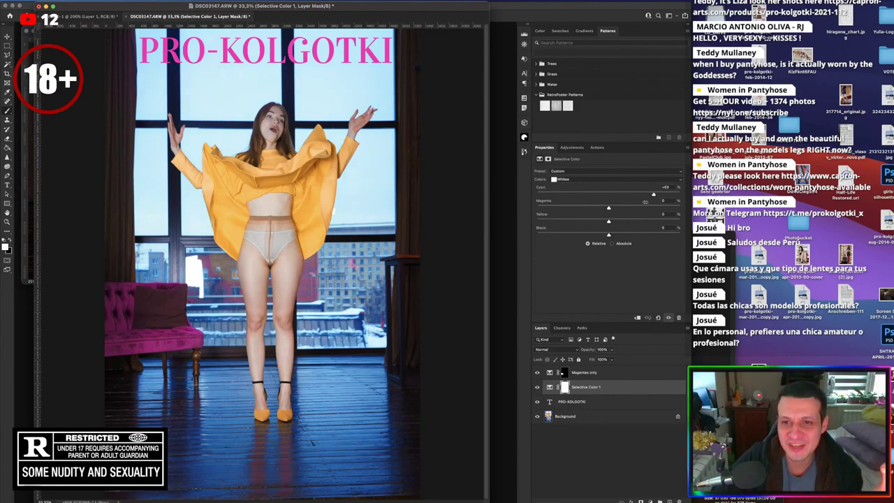
drag(644, 202, 604, 222)
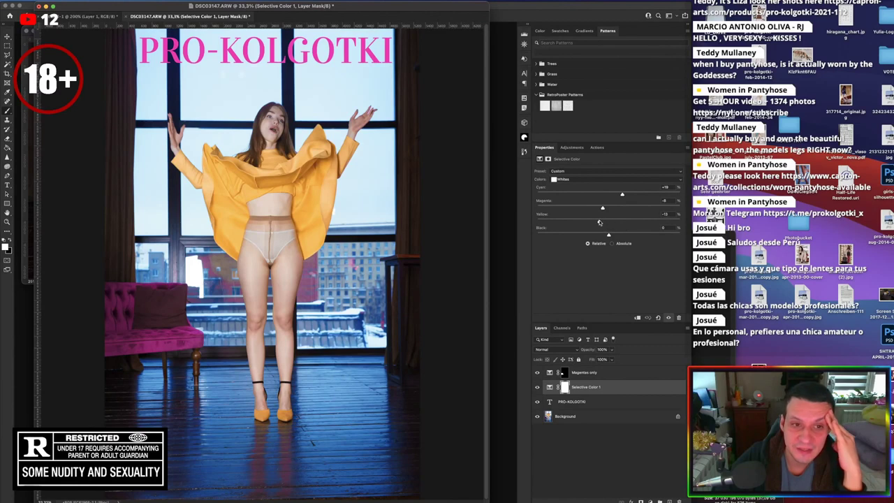
drag(608, 222, 594, 234)
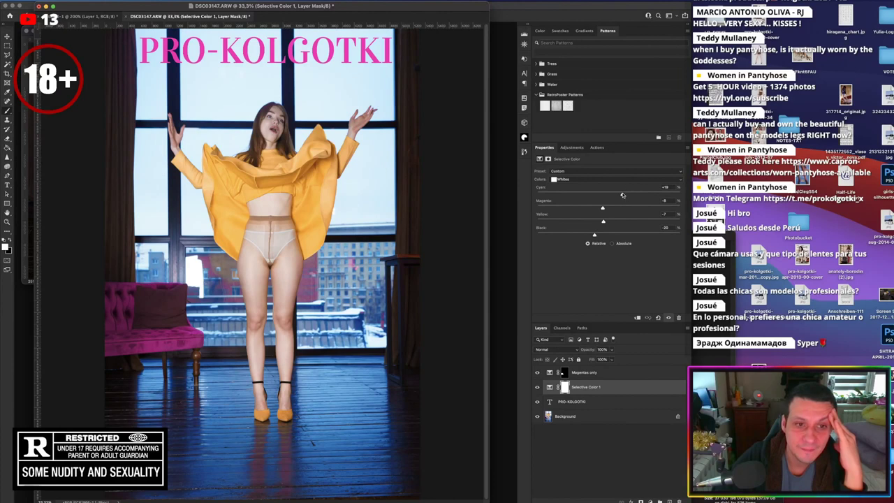
drag(622, 195, 552, 192)
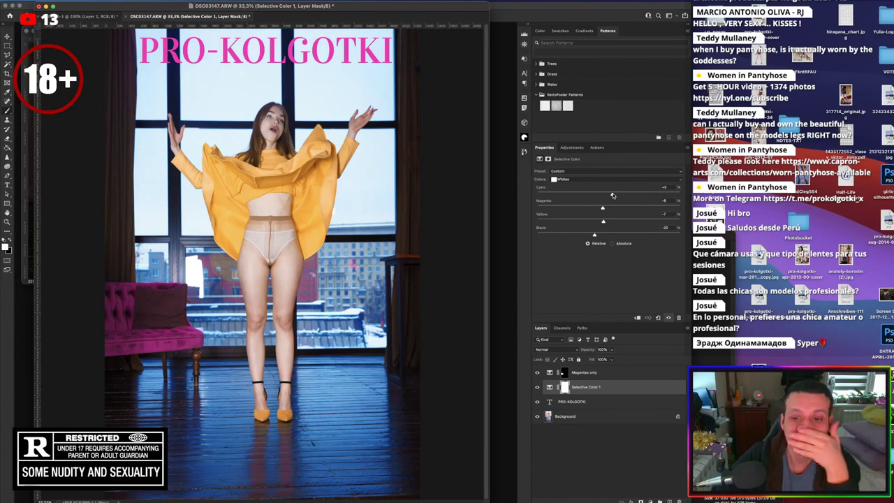
click(601, 180)
Add a little cyan to the Neutrals and set their yellow back to 0
click(602, 184)
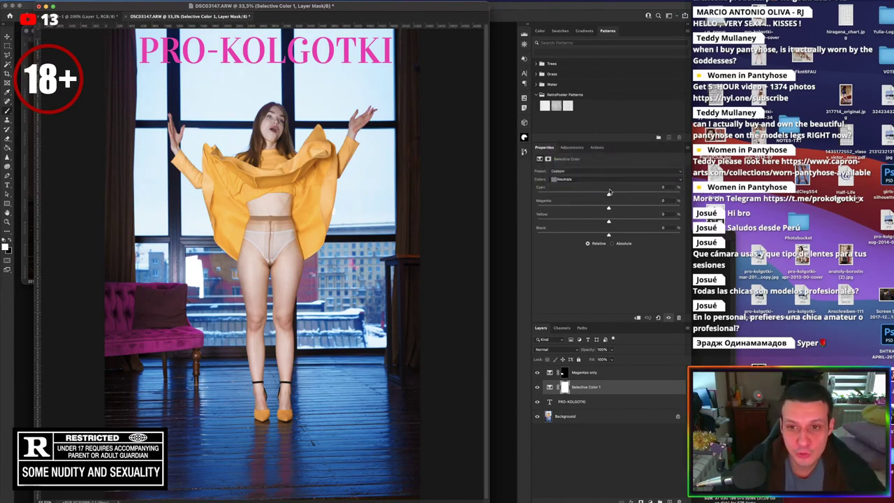
mouse_move(608, 196)
mouse_down()
mouse_move(584, 200)
mouse_move(606, 208)
mouse_up()
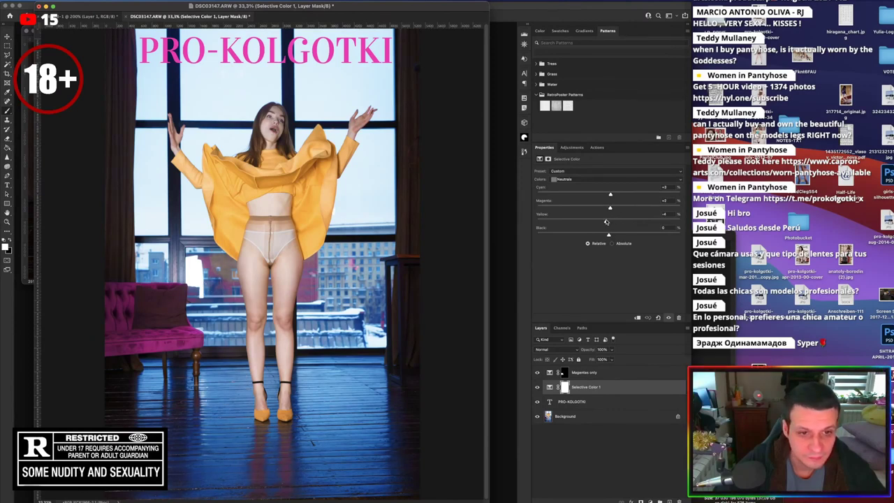
mouse_move(600, 222)
mouse_down()
mouse_move(614, 222)
mouse_move(602, 222)
mouse_up()
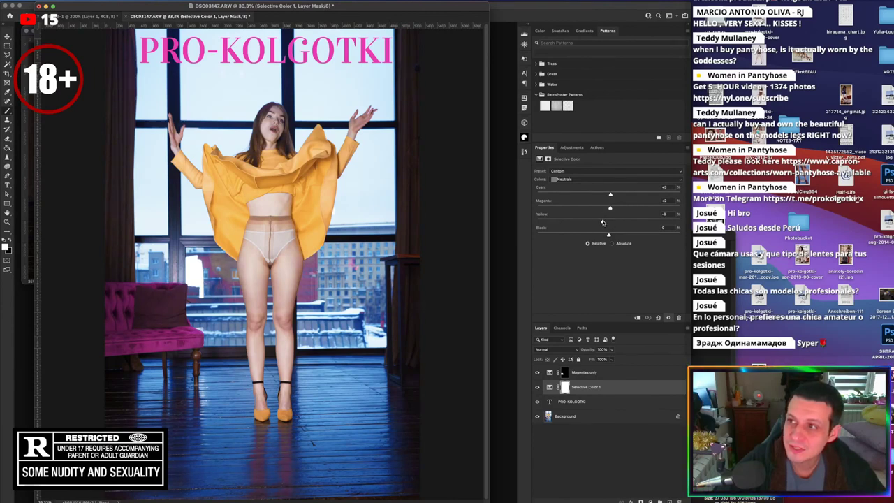
drag(603, 222, 607, 225)
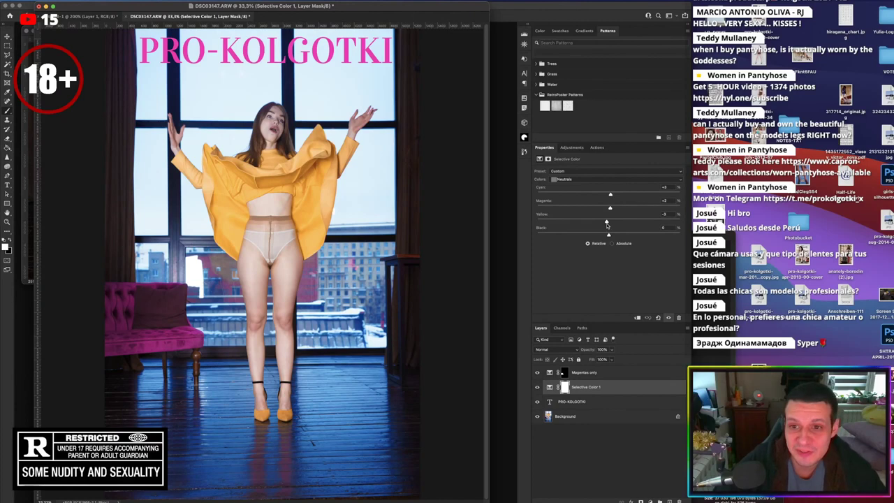
In the Blacks range, test cyan with a before/after preview, then return it near zero
click(607, 179)
click(607, 187)
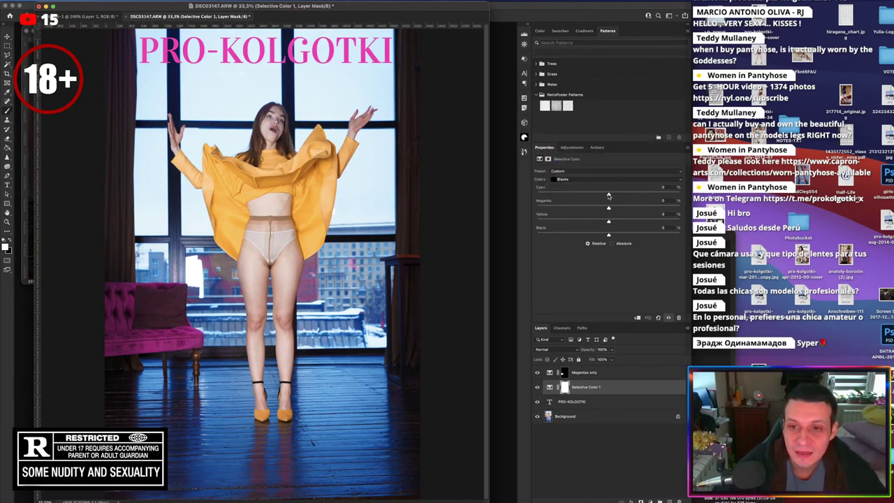
drag(609, 196, 533, 191)
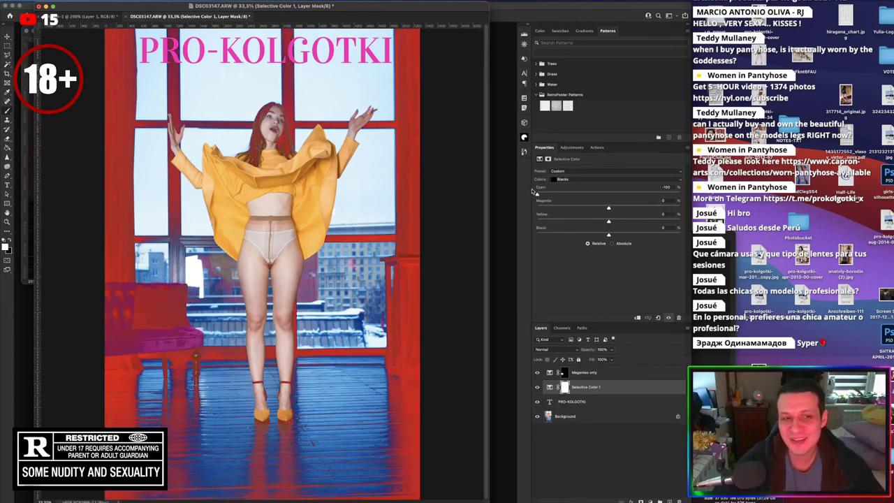
key(backslash)
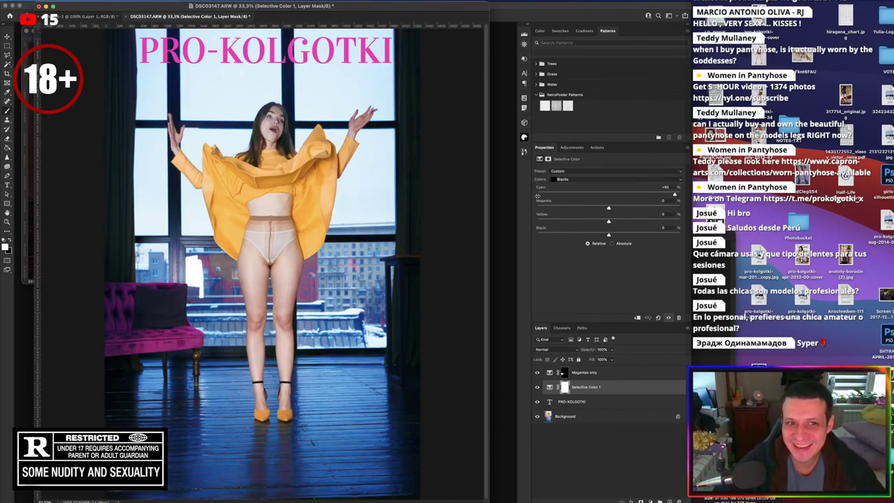
drag(494, 194, 605, 226)
click(664, 201)
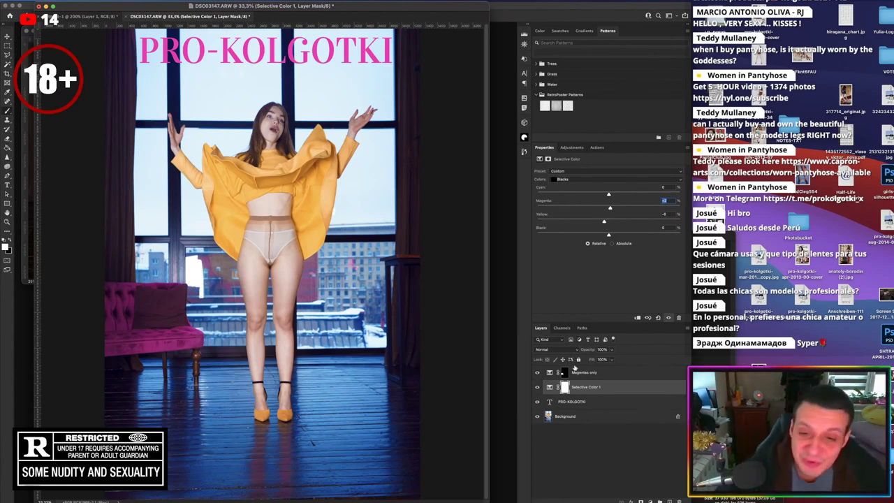
Toggle Selective Color 1 off and on to compare, then select the PRO-KOLGOTKI text layer
click(537, 387)
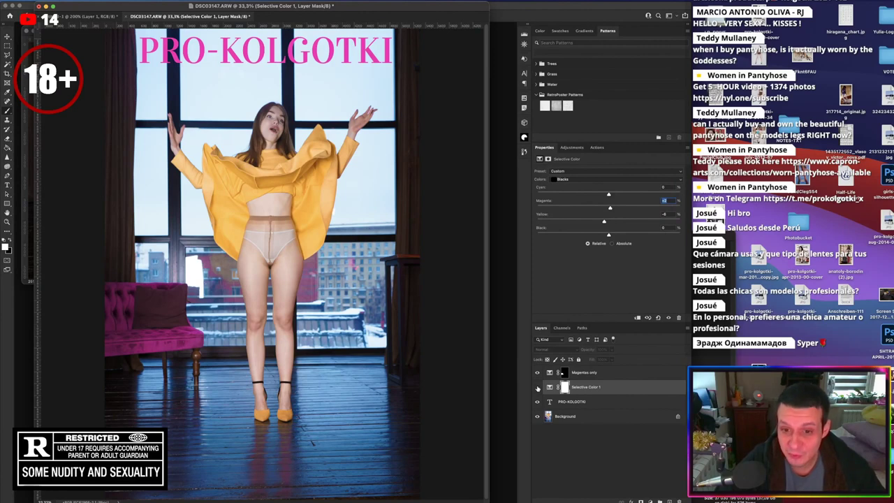
click(536, 386)
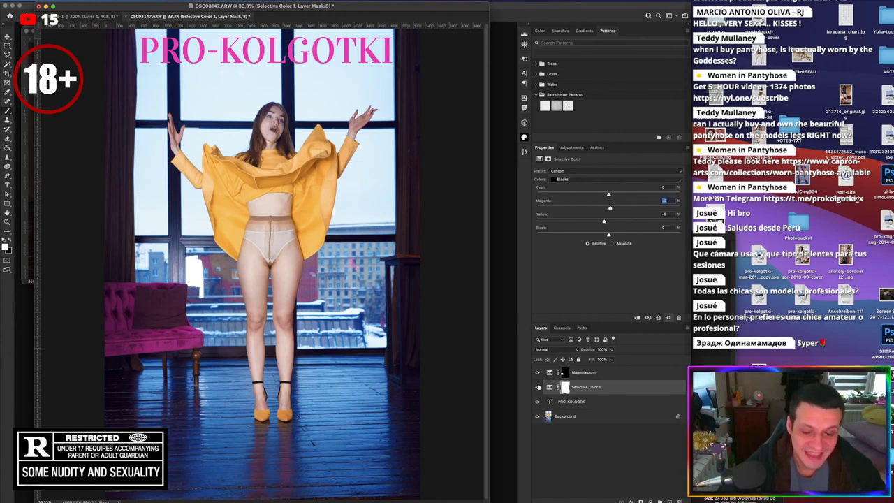
click(614, 403)
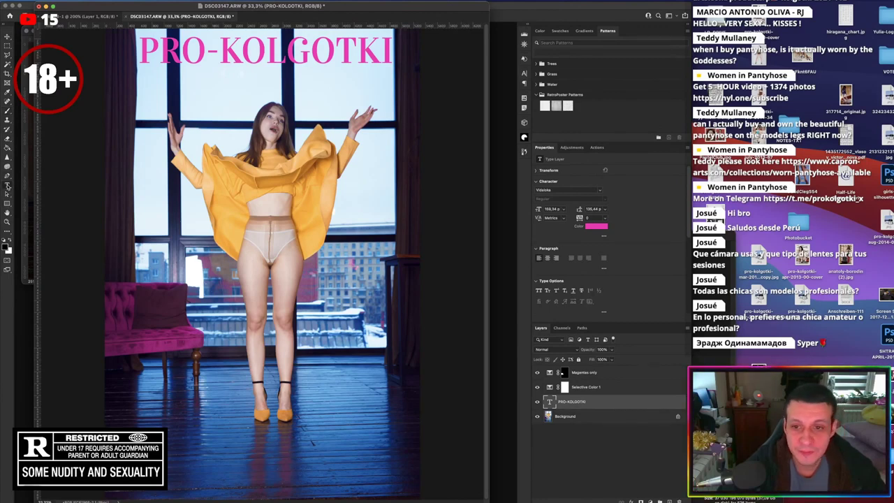
Try softer and more muted pinks for the PRO-KOLGOTKI title colour
click(598, 227)
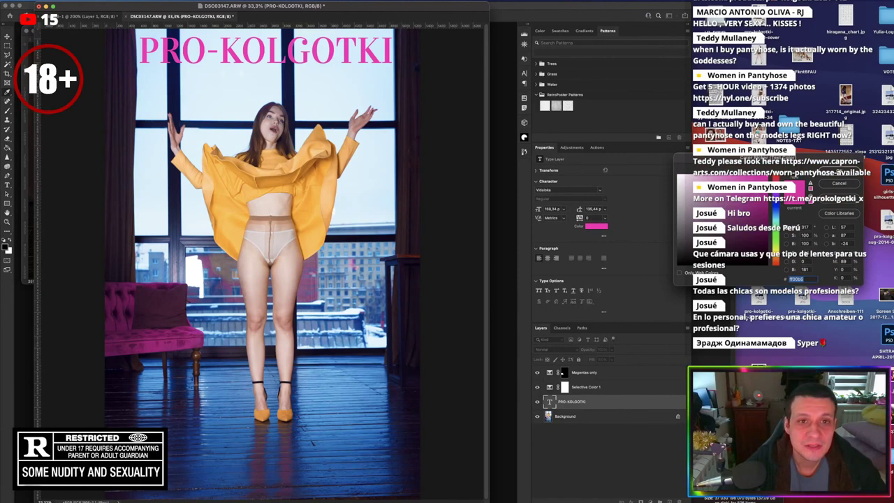
click(726, 202)
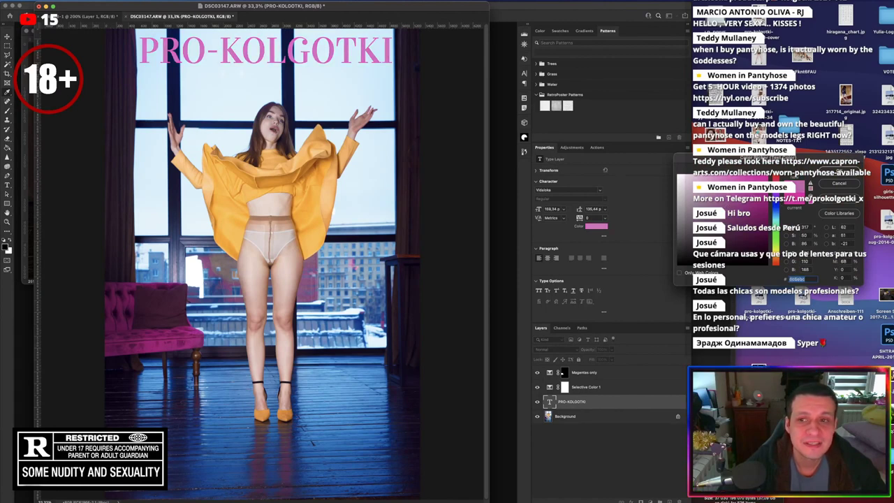
click(765, 175)
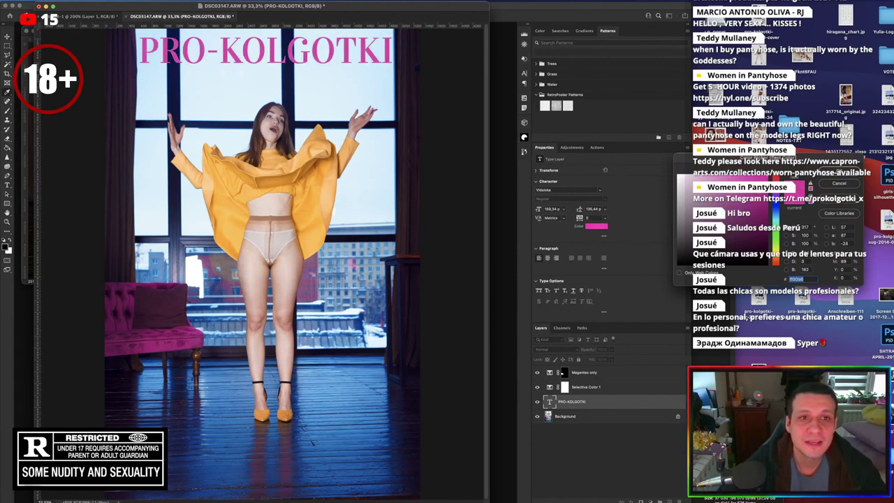
click(766, 182)
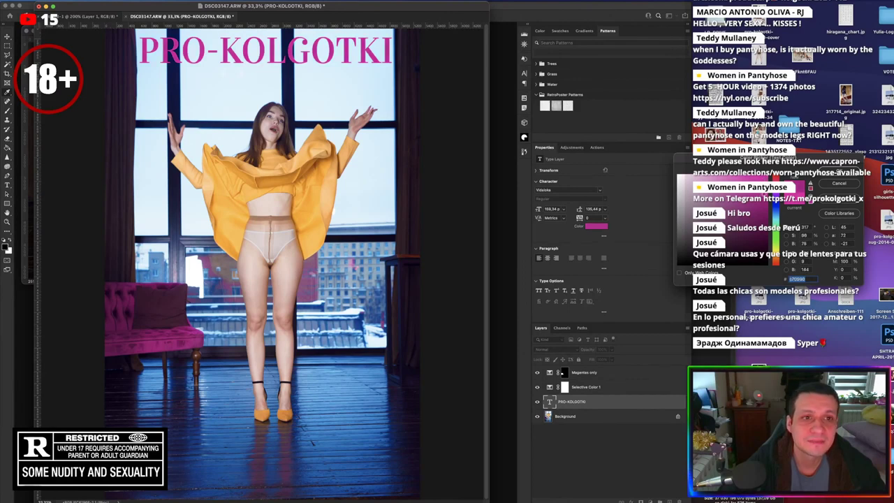
click(754, 182)
click(729, 204)
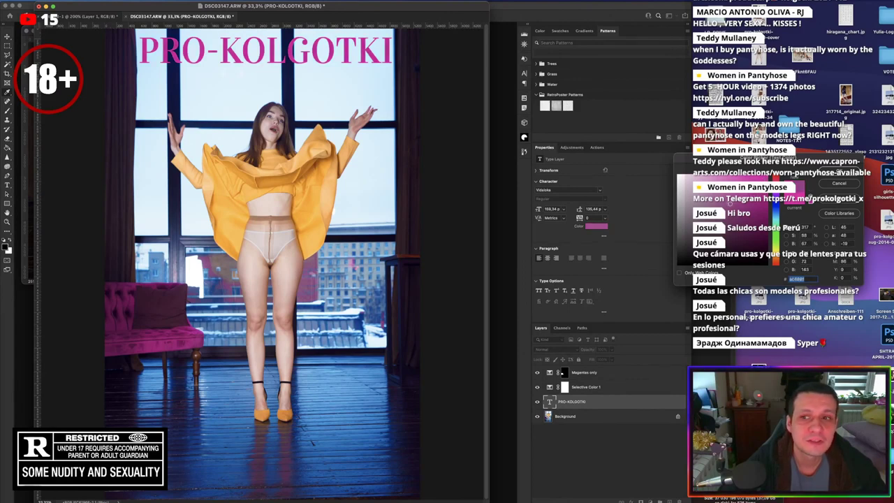
click(716, 204)
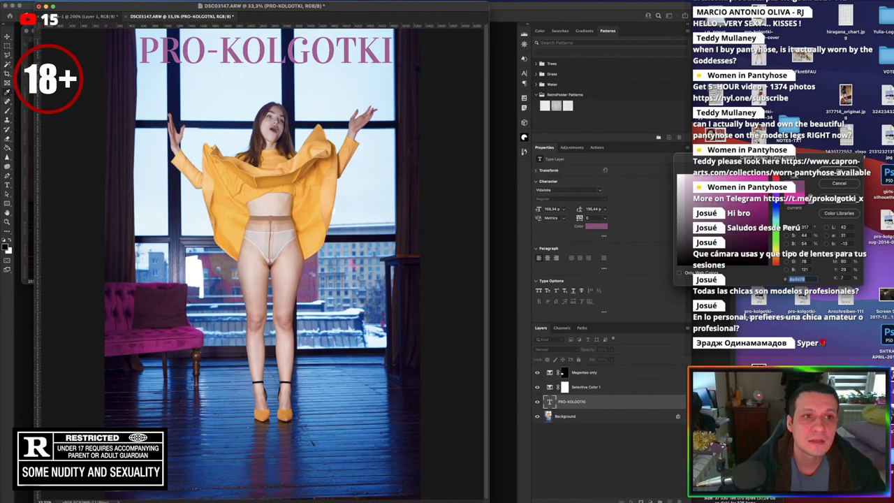
click(703, 208)
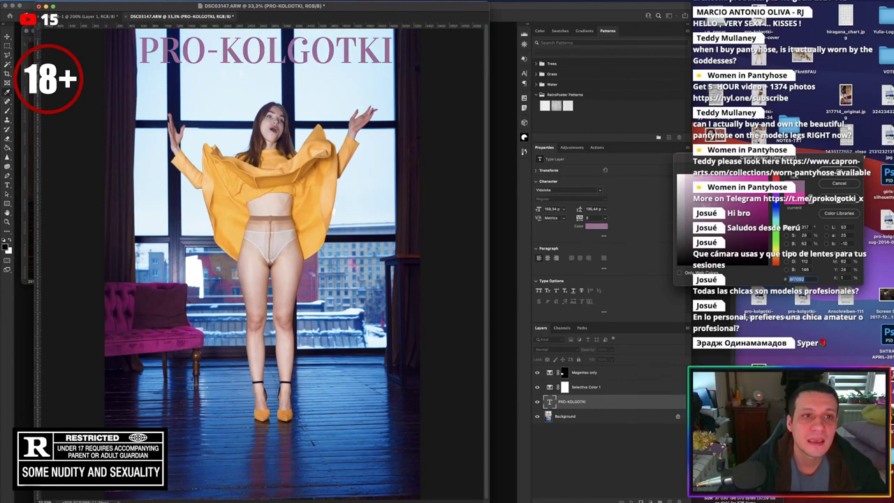
click(708, 216)
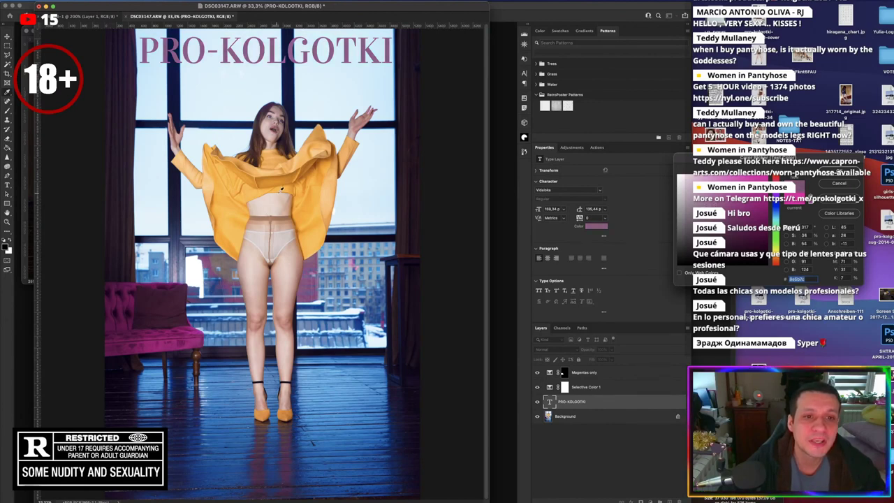
Sample the coat's orange-brown, fine-tune it into a warm tan, and apply it to the title
click(314, 166)
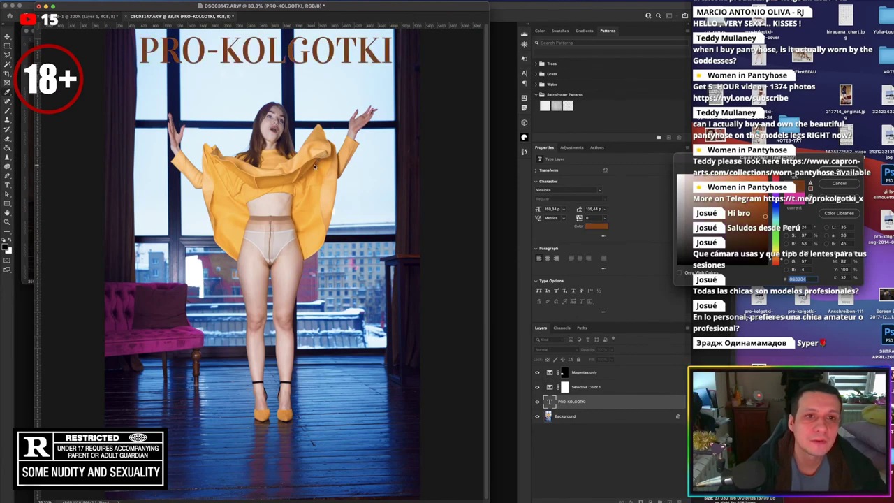
click(739, 217)
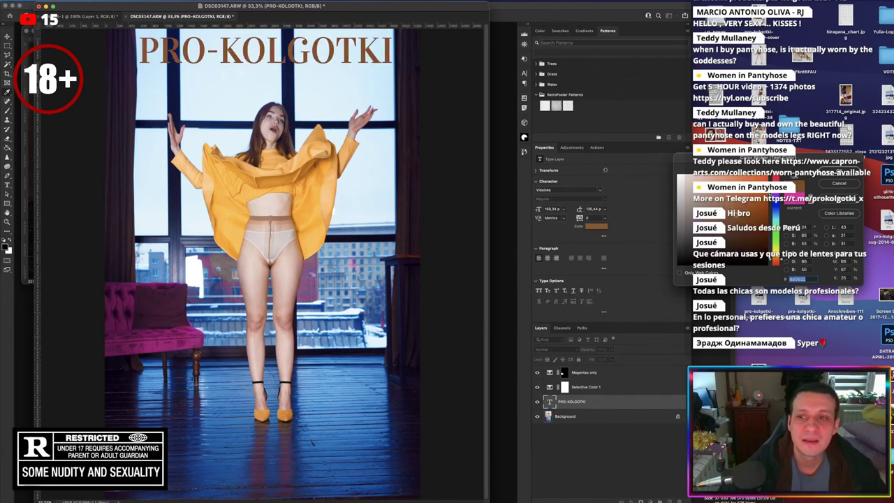
click(781, 258)
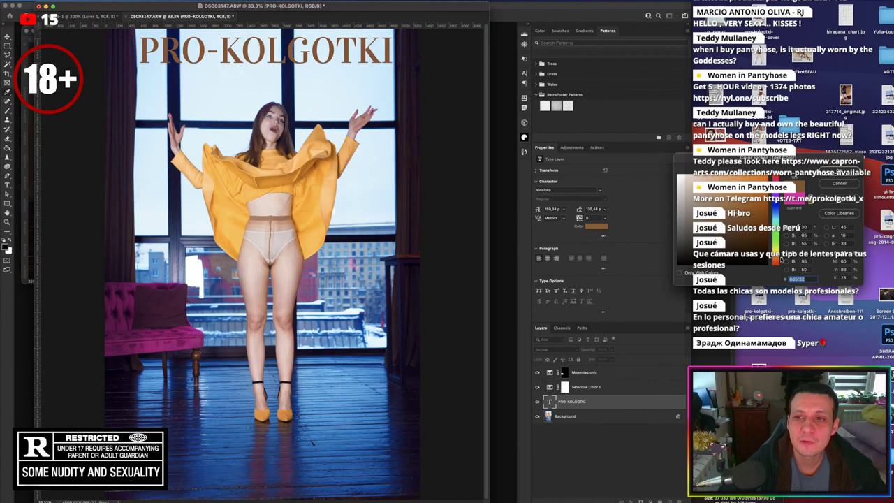
click(707, 217)
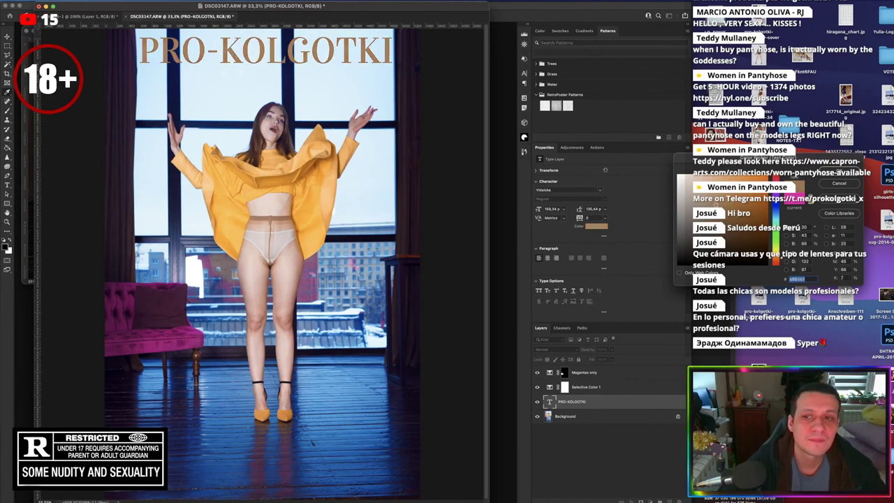
drag(707, 217, 728, 205)
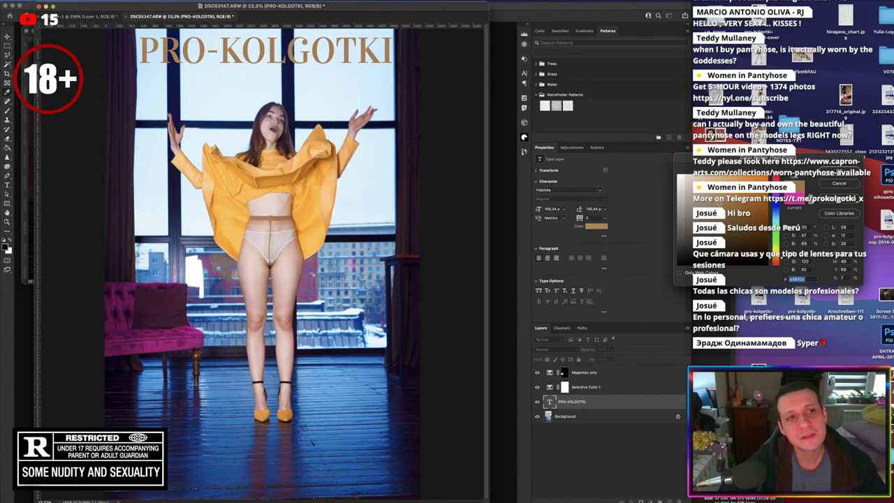
mouse_move(719, 203)
mouse_down()
mouse_move(726, 177)
mouse_move(740, 216)
mouse_move(724, 200)
mouse_move(720, 210)
mouse_move(722, 202)
mouse_up()
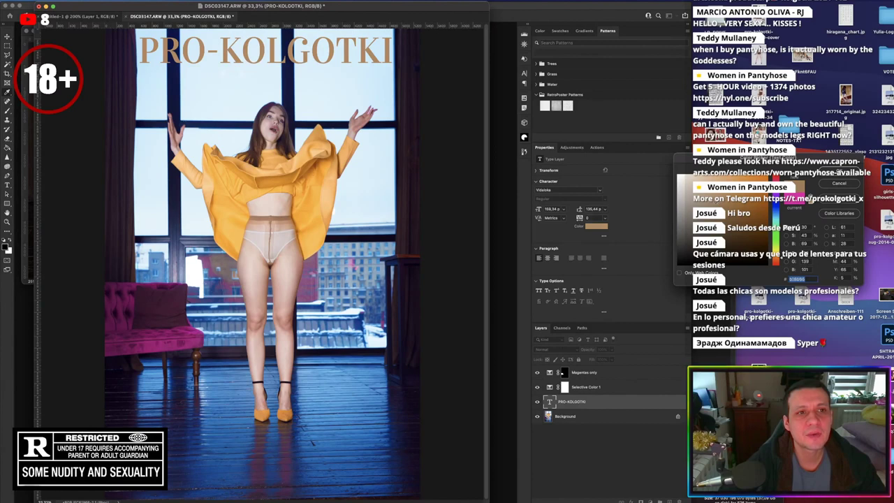
drag(710, 202, 726, 204)
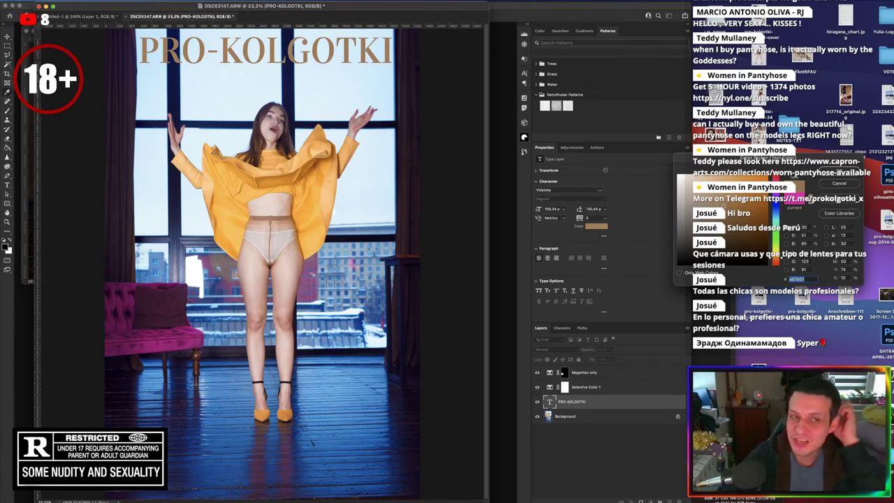
click(837, 171)
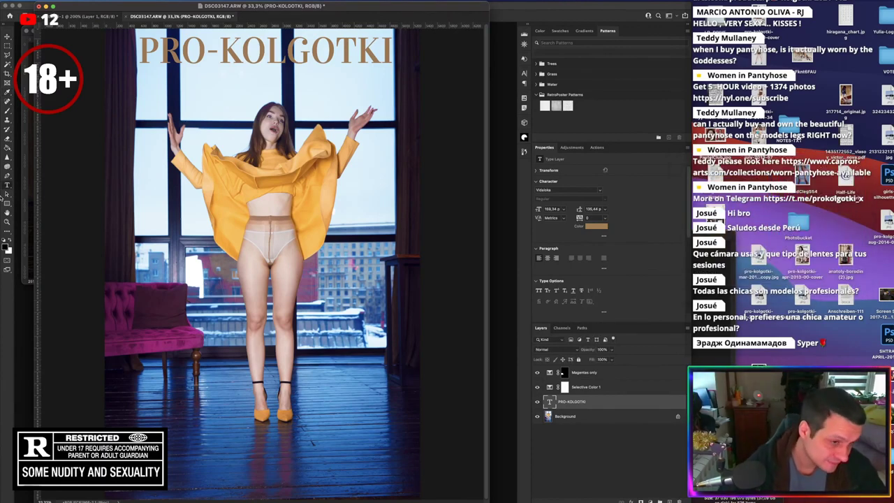
Select the Background layer, zoom in, and switch to the Clone Stamp tool
click(597, 417)
key(super+equal)
key(super+equal)
key(super+equal)
key(super+equal)
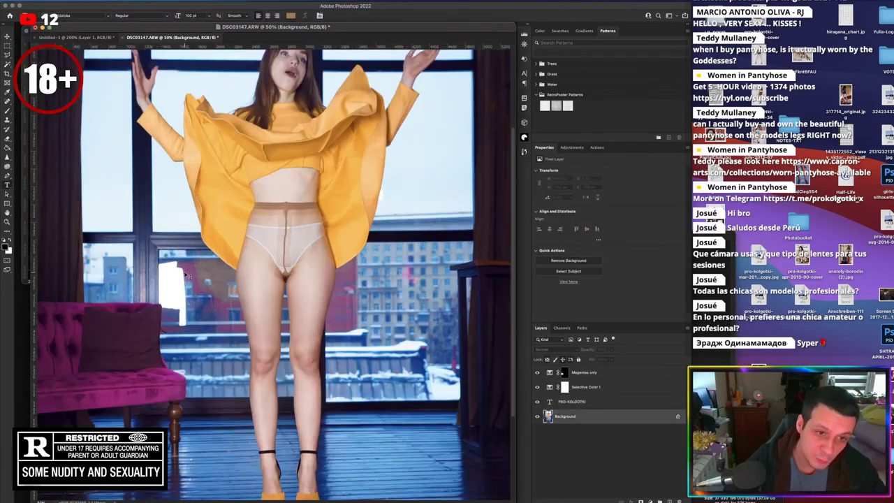
key(s)
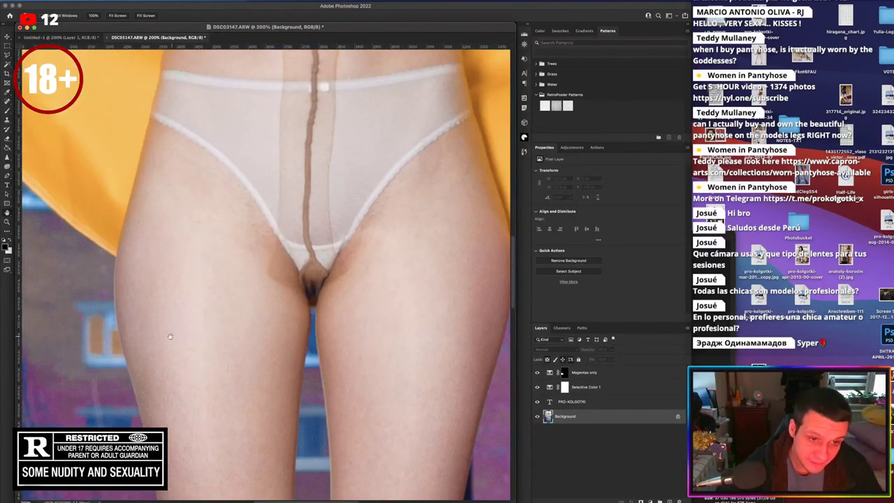
scroll(185, 270, left, 10)
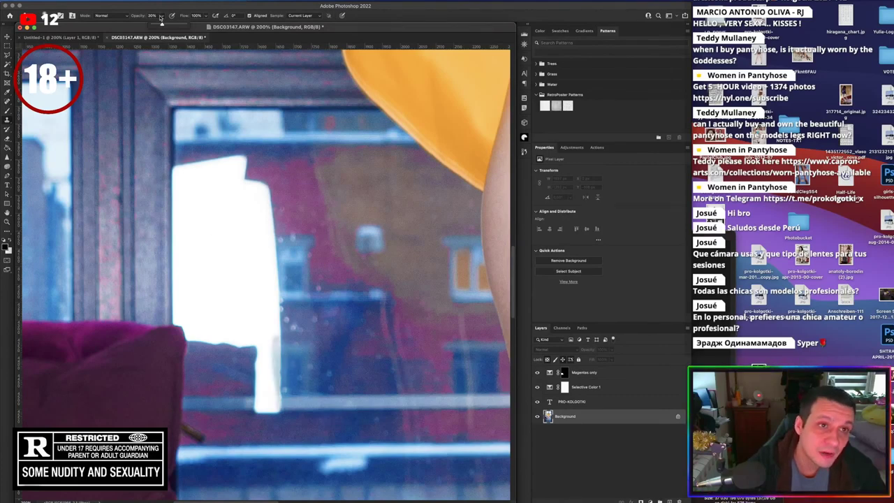
right_click(325, 74)
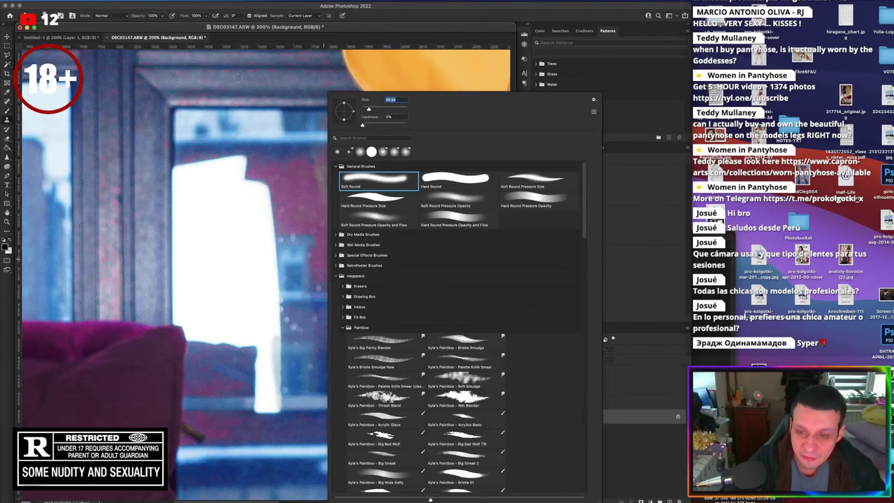
key(Escape)
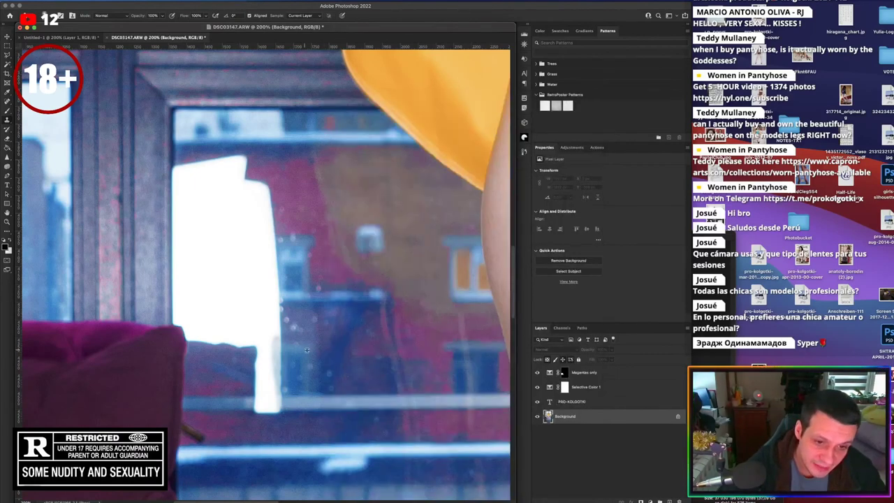
Clone red wall over the white patch's top edge, undoing a stray lower stroke
mouse_move(277, 343)
mouse_down()
mouse_move(276, 416)
mouse_move(268, 405)
mouse_move(248, 405)
mouse_move(280, 398)
mouse_move(272, 410)
mouse_move(257, 405)
mouse_move(279, 363)
mouse_move(262, 349)
mouse_move(256, 378)
mouse_move(265, 344)
mouse_move(279, 334)
mouse_up()
key(super+z)
key(super+z)
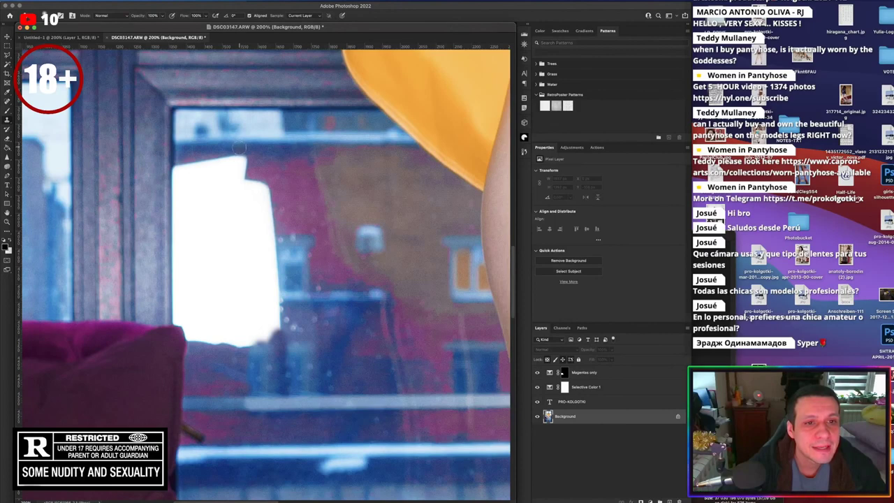
mouse_move(240, 150)
mouse_down()
mouse_move(240, 174)
mouse_move(232, 164)
mouse_move(238, 175)
mouse_move(222, 161)
mouse_move(236, 180)
mouse_move(218, 157)
mouse_move(212, 166)
mouse_move(257, 180)
mouse_move(278, 218)
mouse_move(262, 187)
mouse_move(268, 222)
mouse_move(249, 187)
mouse_move(243, 196)
mouse_move(256, 219)
mouse_move(252, 185)
mouse_move(238, 204)
mouse_move(255, 205)
mouse_move(229, 186)
mouse_move(247, 200)
mouse_up()
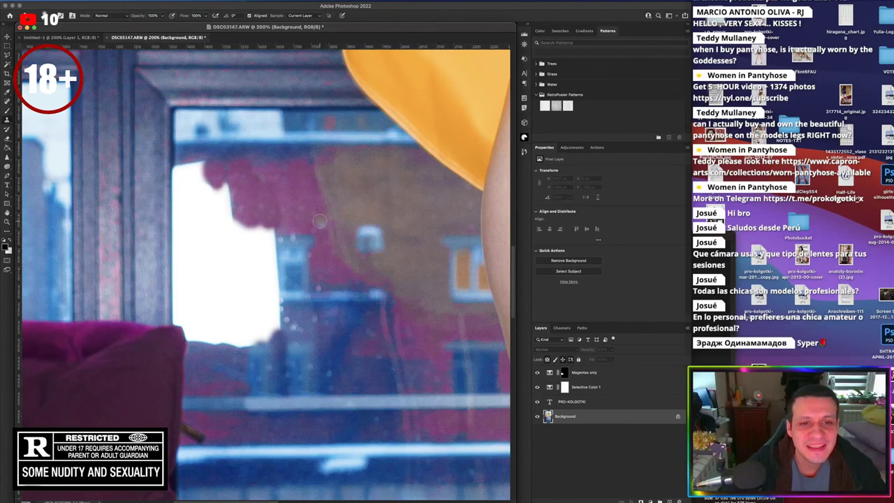
Clone wall texture over the white patch's right, upper, and left edges and the light strip below
mouse_move(275, 229)
mouse_down()
mouse_move(275, 330)
mouse_move(270, 304)
mouse_move(264, 333)
mouse_move(264, 235)
mouse_move(257, 341)
mouse_up()
drag(264, 227, 255, 338)
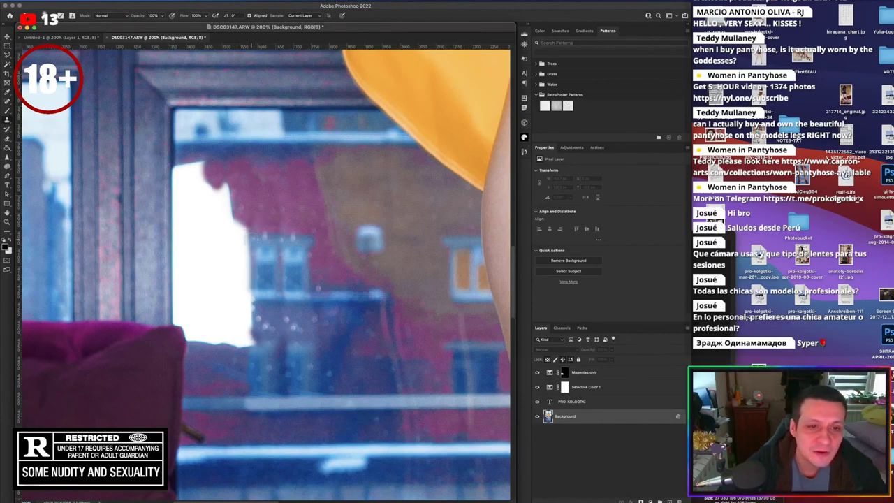
mouse_move(241, 230)
mouse_down()
mouse_move(246, 280)
mouse_move(236, 216)
mouse_move(245, 303)
mouse_move(232, 262)
mouse_move(237, 221)
mouse_up()
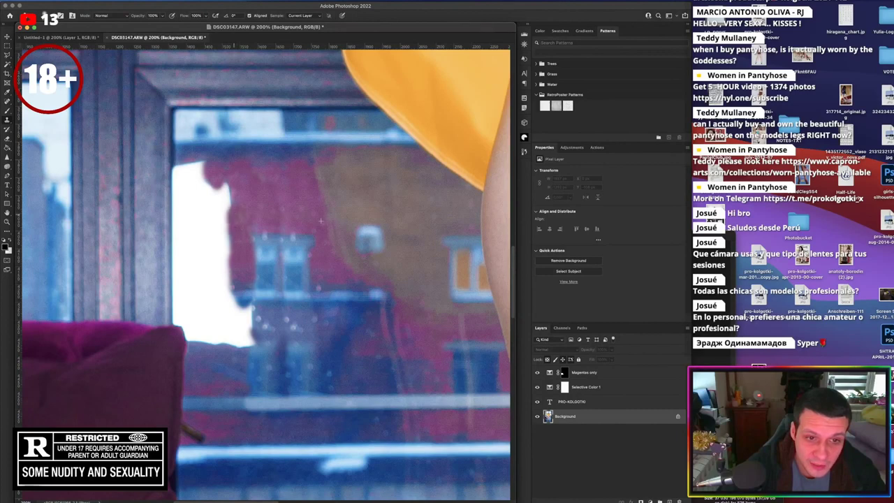
mouse_move(231, 180)
mouse_down()
mouse_move(227, 222)
mouse_move(221, 181)
mouse_move(200, 186)
mouse_up()
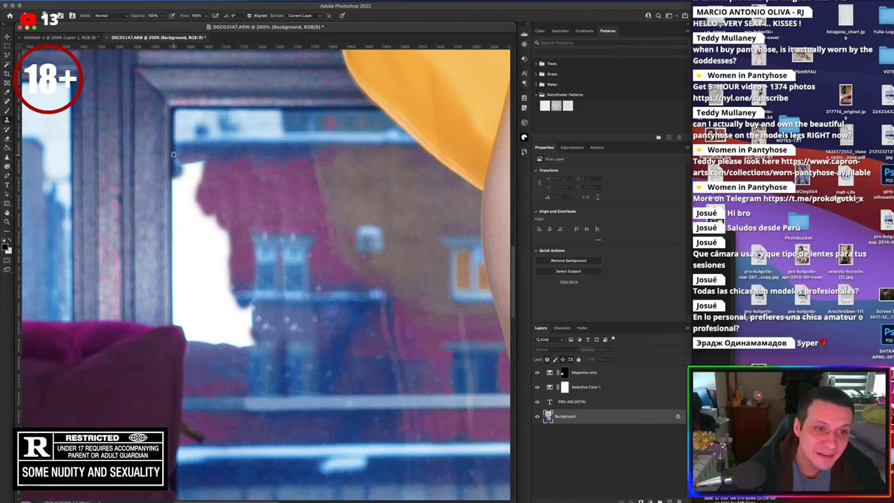
mouse_move(173, 154)
mouse_down()
mouse_move(174, 186)
mouse_move(171, 144)
mouse_up()
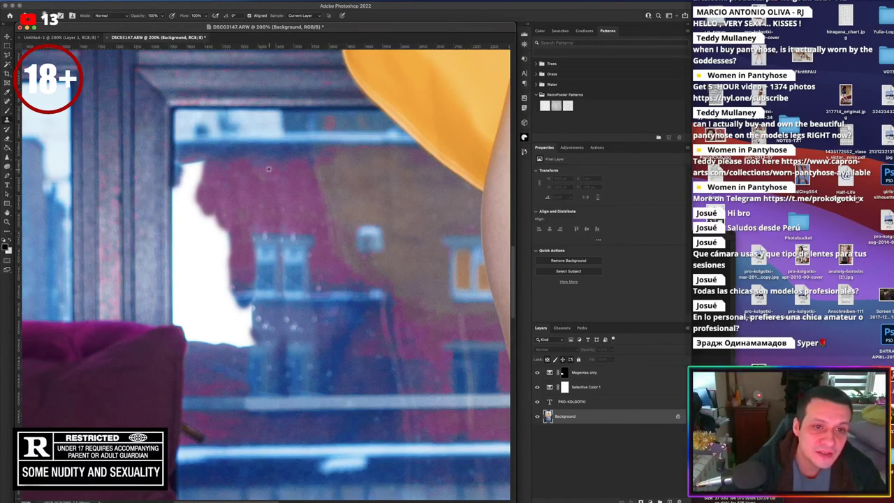
mouse_move(213, 162)
mouse_down()
mouse_move(189, 180)
mouse_move(183, 167)
mouse_move(185, 196)
mouse_move(199, 197)
mouse_move(179, 204)
mouse_move(200, 201)
mouse_up()
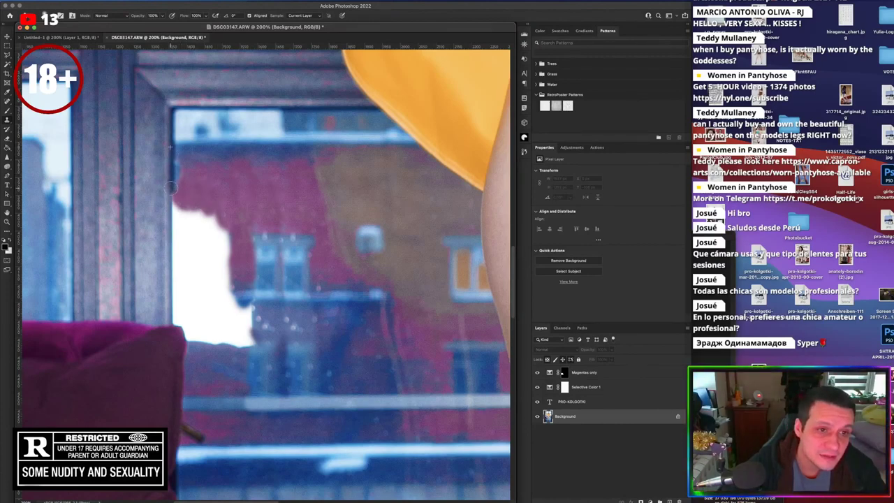
drag(171, 187, 170, 218)
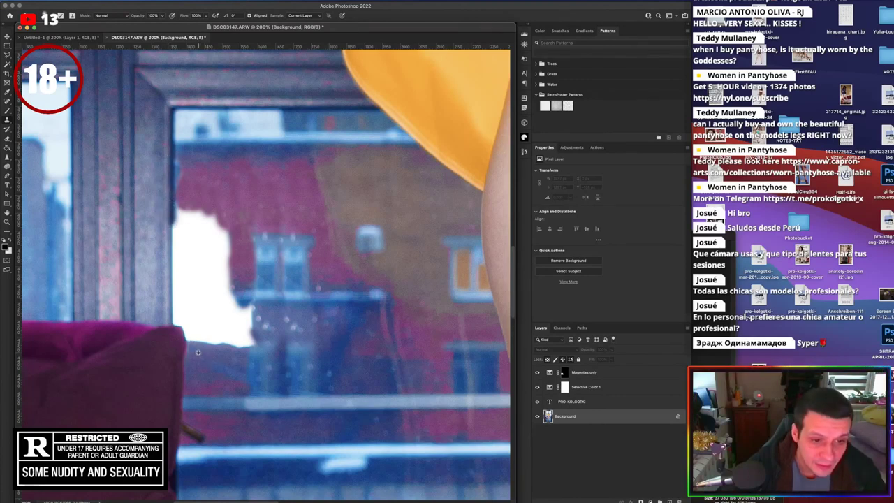
mouse_move(184, 340)
mouse_down()
mouse_move(251, 347)
mouse_move(243, 340)
mouse_move(252, 337)
mouse_move(233, 338)
mouse_move(312, 320)
mouse_move(257, 312)
mouse_move(263, 322)
mouse_move(248, 315)
mouse_move(251, 327)
mouse_move(247, 304)
mouse_move(232, 337)
mouse_up()
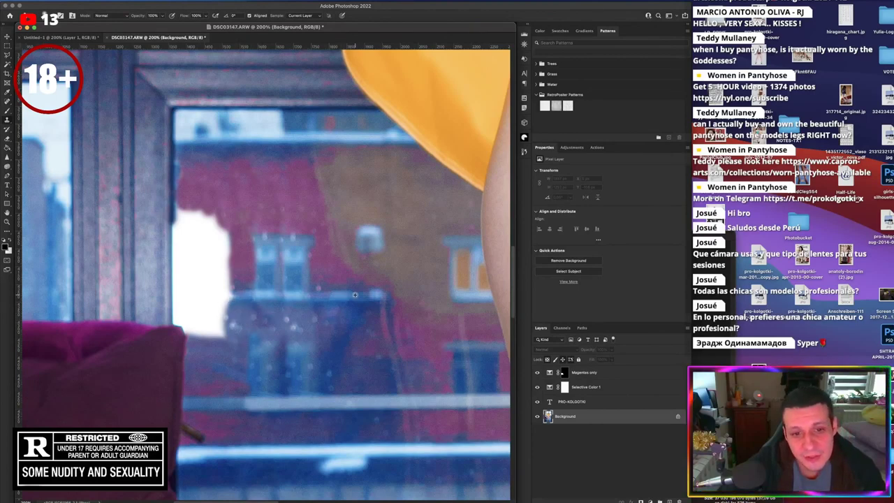
Cover the remaining white patch and the window frame's bright edge with cloned wall, then view the whole photo
mouse_move(236, 295)
mouse_down()
mouse_move(211, 300)
mouse_move(222, 327)
mouse_move(208, 321)
mouse_move(203, 329)
mouse_move(197, 273)
mouse_move(197, 323)
mouse_move(222, 271)
mouse_move(211, 279)
mouse_up()
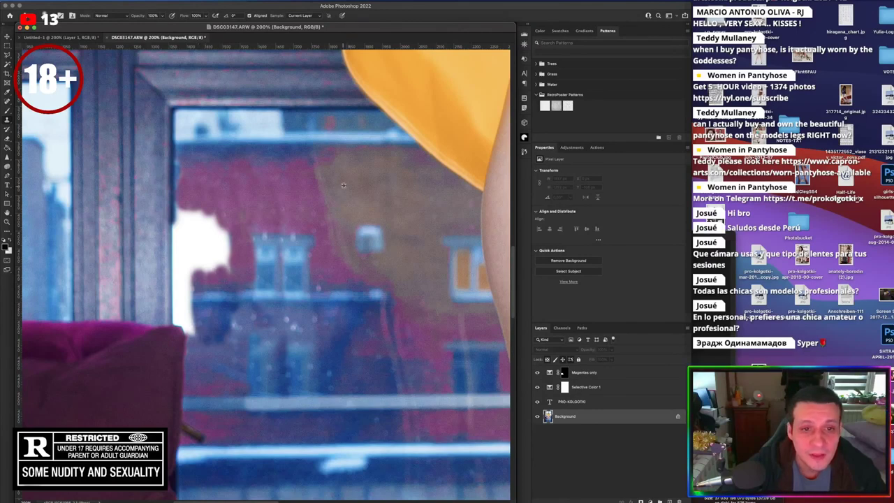
mouse_move(256, 196)
mouse_down()
mouse_move(203, 224)
mouse_move(224, 232)
mouse_move(218, 218)
mouse_move(227, 234)
mouse_move(210, 225)
mouse_move(223, 224)
mouse_move(197, 218)
mouse_move(219, 238)
mouse_up()
mouse_move(181, 202)
mouse_down()
mouse_move(189, 240)
mouse_move(203, 246)
mouse_move(197, 233)
mouse_move(222, 260)
mouse_move(229, 244)
mouse_up()
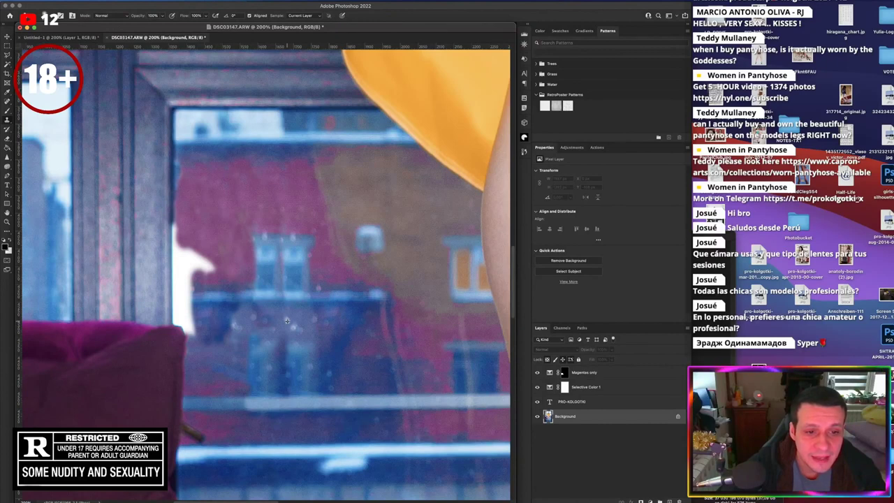
mouse_move(188, 307)
mouse_down()
mouse_move(194, 330)
mouse_move(184, 311)
mouse_move(186, 329)
mouse_move(177, 319)
mouse_move(188, 305)
mouse_move(179, 301)
mouse_move(195, 290)
mouse_move(226, 296)
mouse_move(198, 305)
mouse_move(178, 296)
mouse_move(184, 281)
mouse_move(209, 274)
mouse_move(183, 250)
mouse_up()
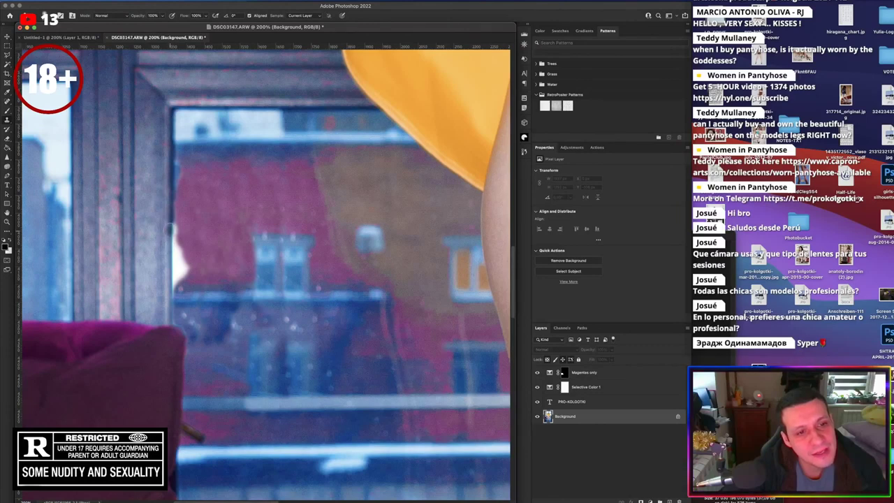
mouse_move(170, 242)
mouse_down()
mouse_move(172, 298)
mouse_move(184, 272)
mouse_move(179, 230)
mouse_move(178, 278)
mouse_move(180, 252)
mouse_up()
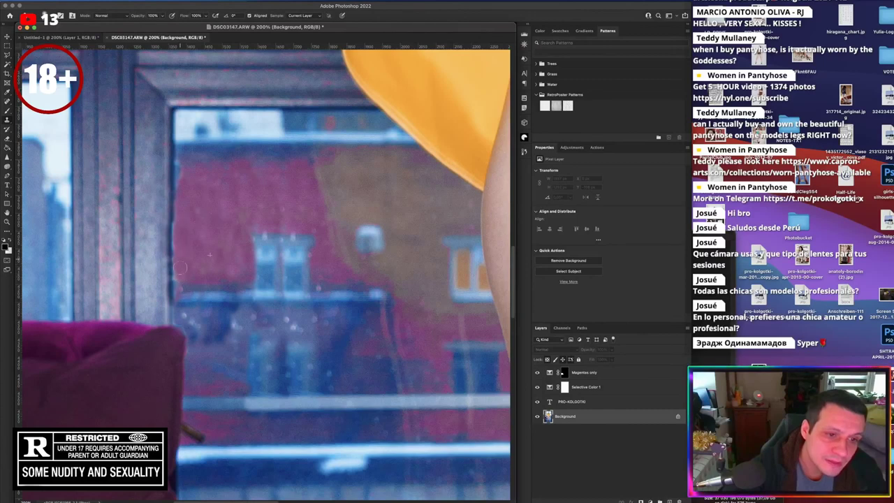
mouse_move(178, 292)
mouse_down()
mouse_move(179, 301)
mouse_move(181, 288)
mouse_up()
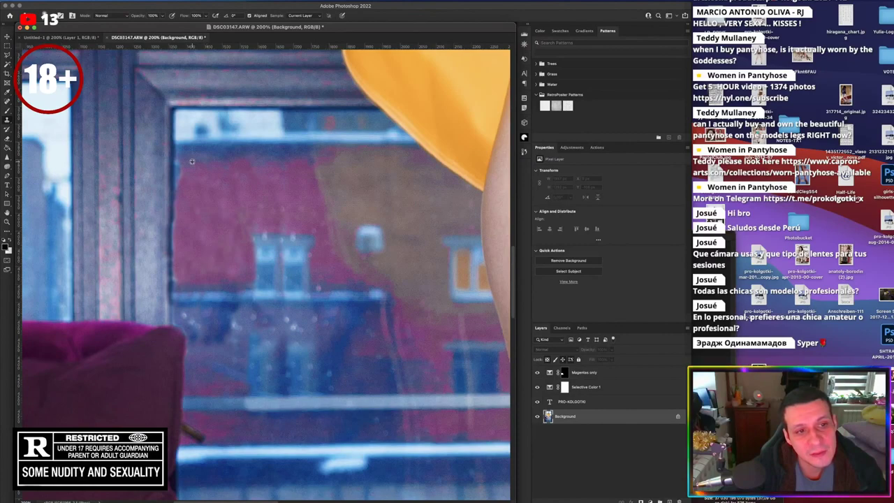
drag(183, 162, 180, 162)
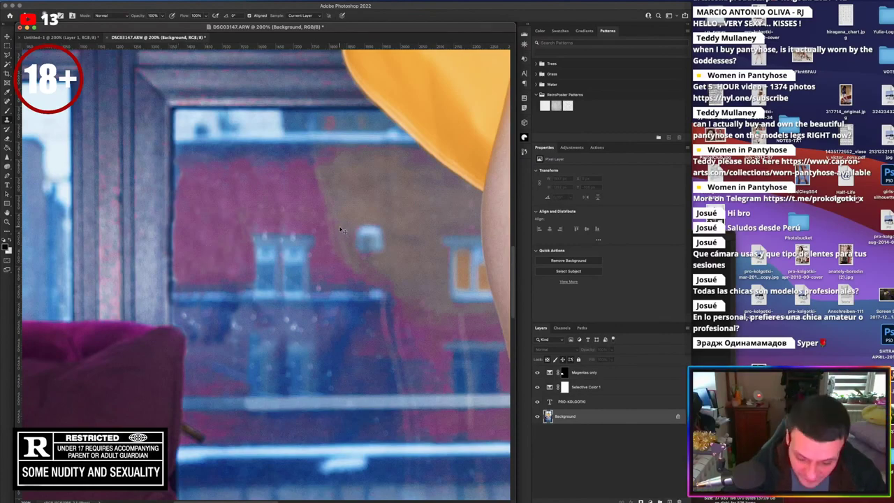
key(super+0)
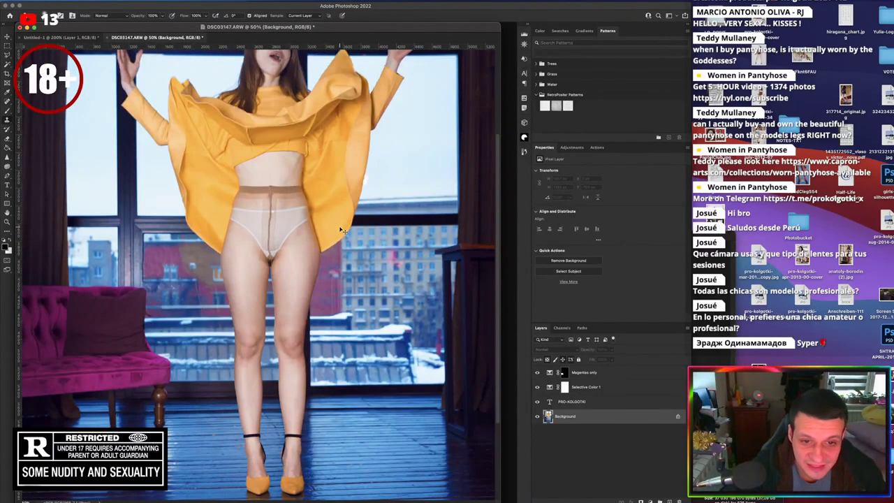
Clone blue over the red speck beside the snowy balcony ledge, then zoom back out
key(super+minus)
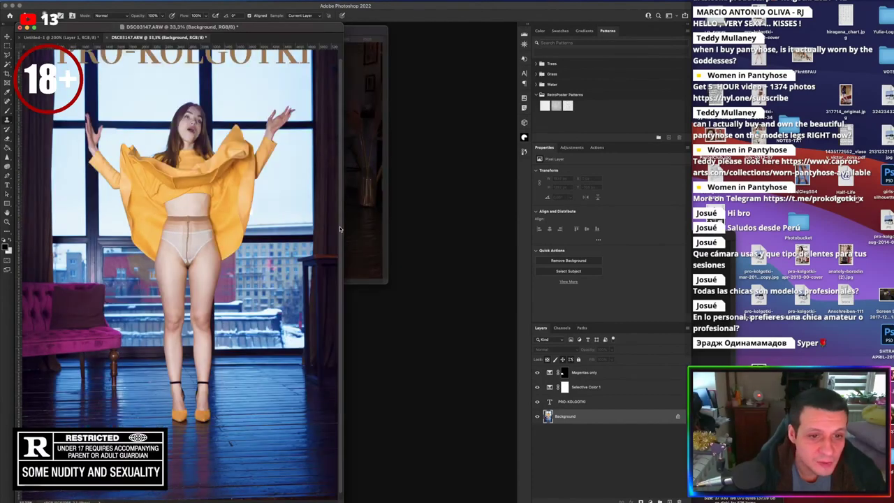
key(super+plus)
key(super+plus)
key(super+plus)
key(super+plus)
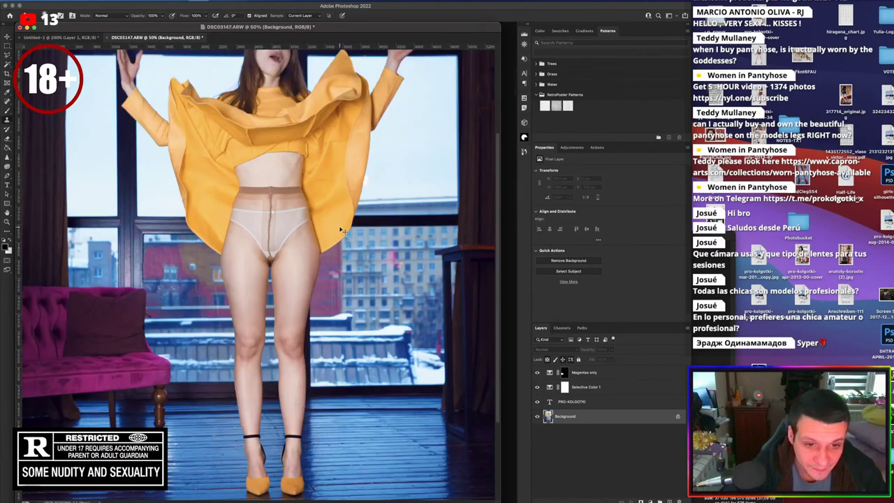
scroll(443, 353, right, 10)
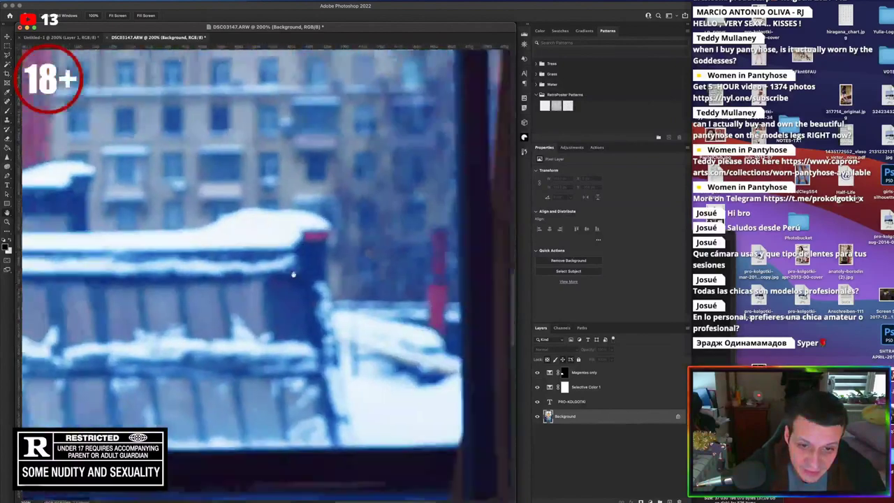
key(s)
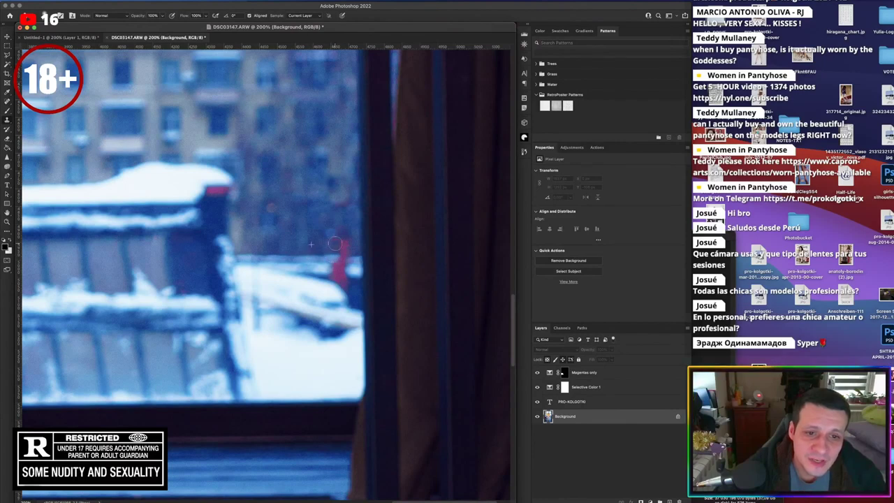
mouse_move(335, 248)
mouse_down()
mouse_move(347, 246)
mouse_move(335, 265)
mouse_move(353, 268)
mouse_up()
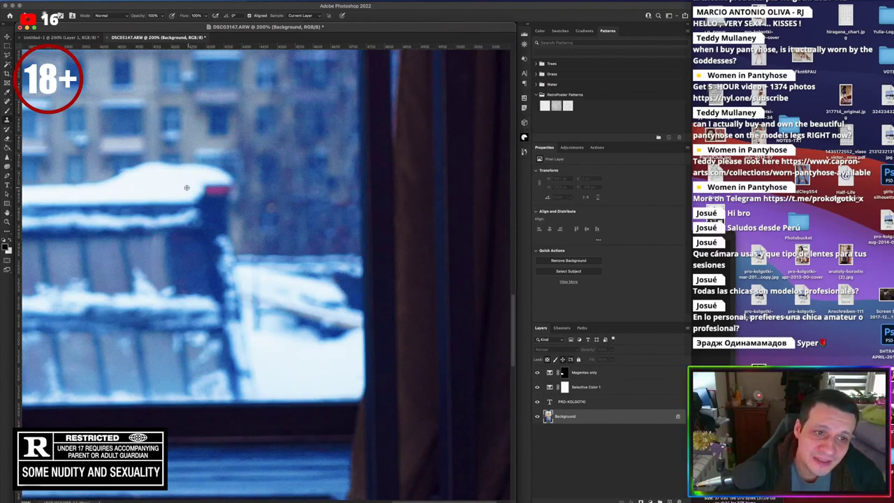
drag(211, 207, 225, 193)
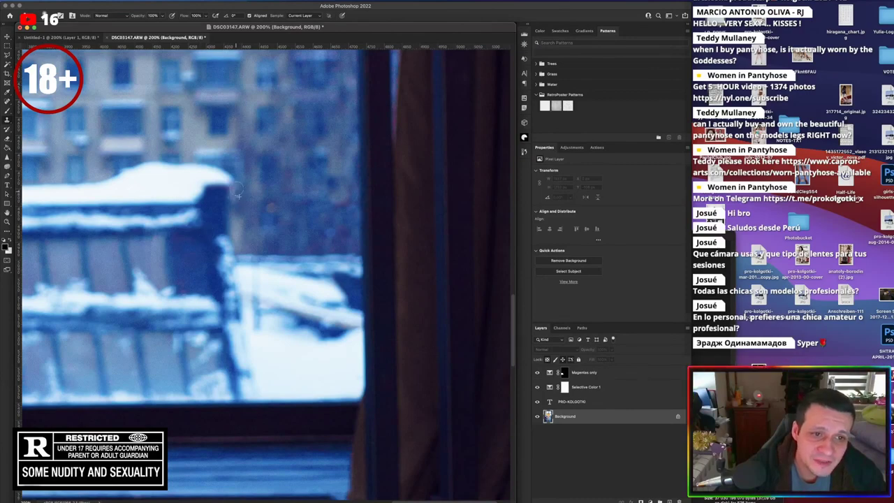
key(super+minus)
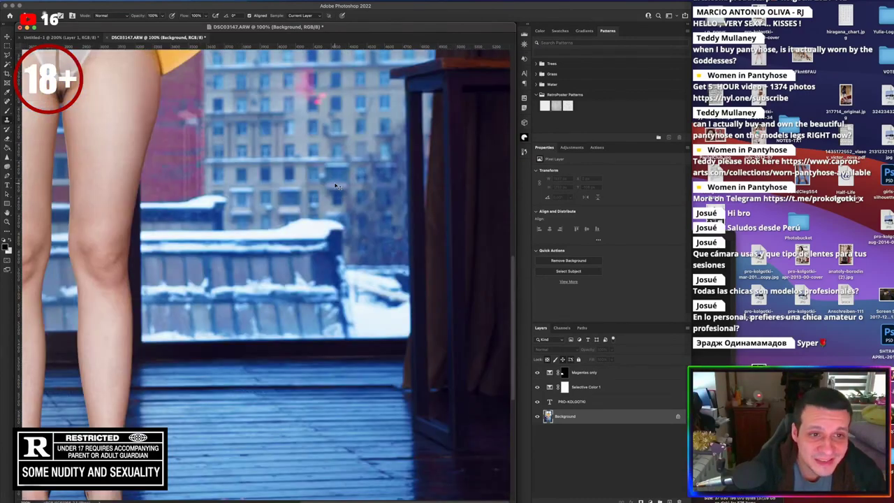
key(super+minus)
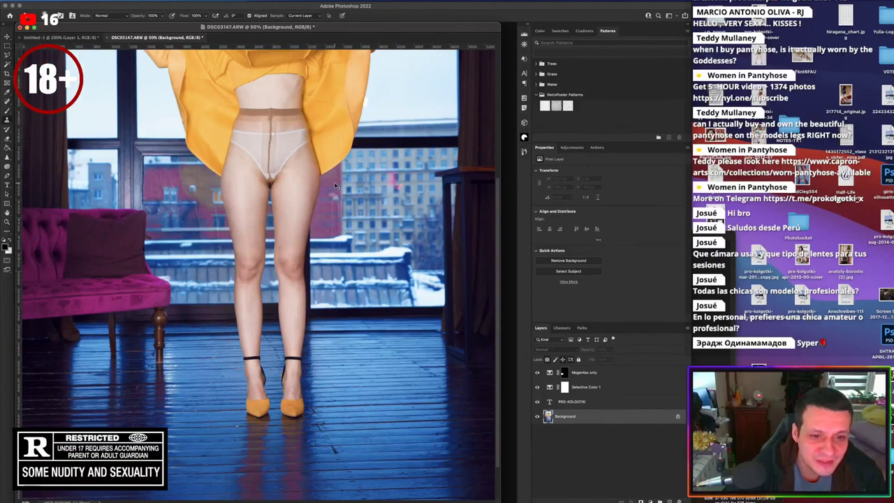
key(super+minus)
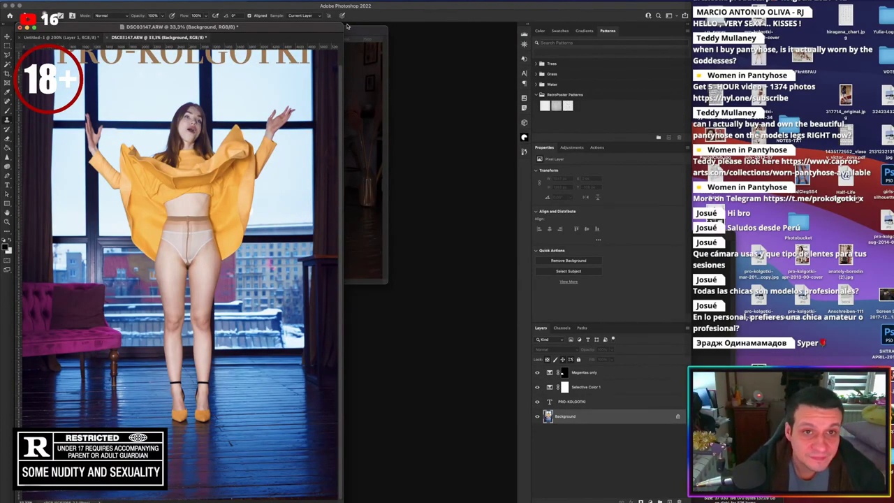
Add the 'all you wanted' text near the photo's bottom in the Asterisk font
scroll(253, 45, up, 2)
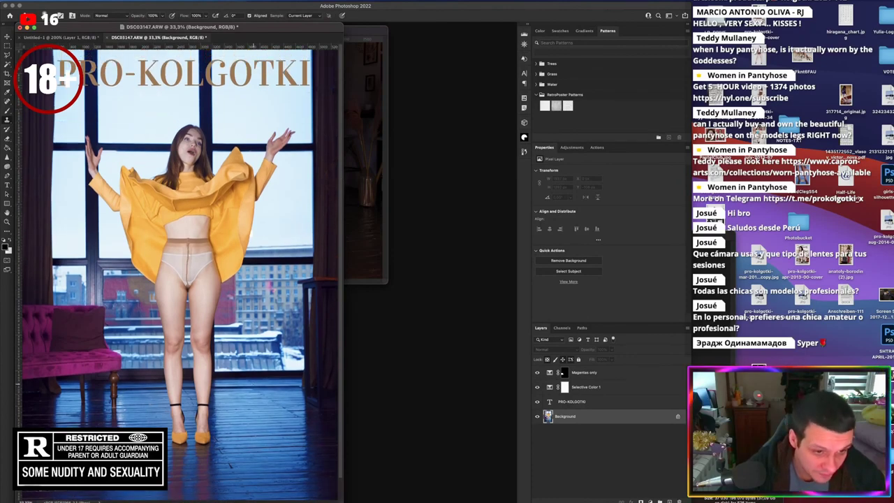
scroll(253, 45, down, 2)
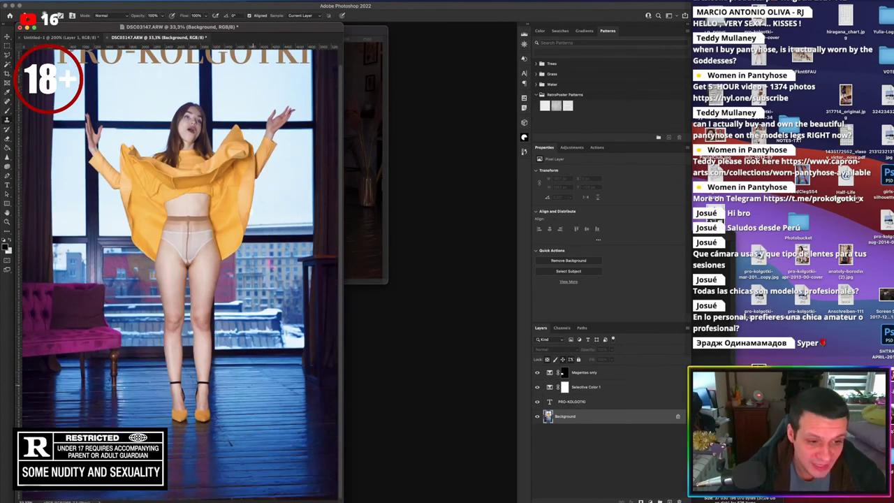
key(t)
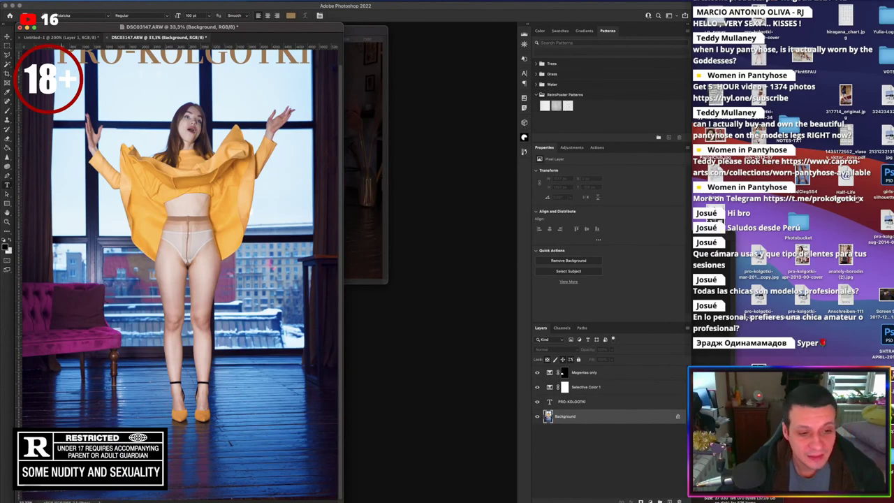
click(182, 443)
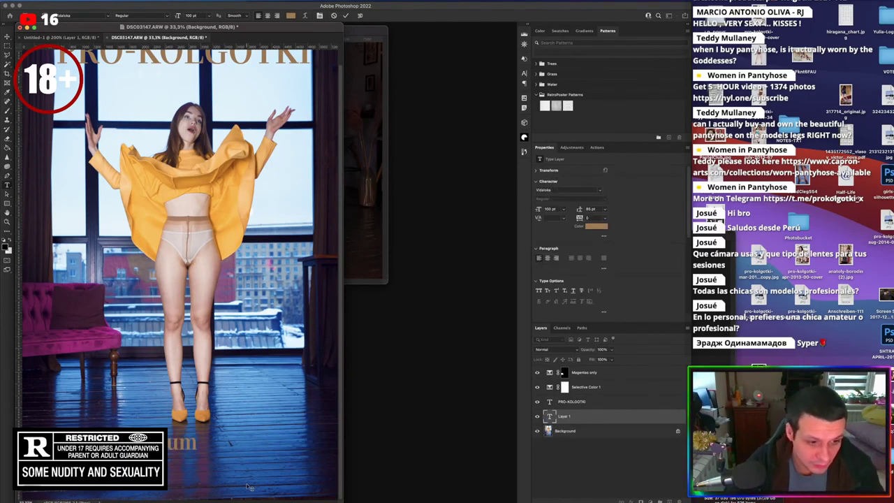
key(BackSpace)
text(nted)
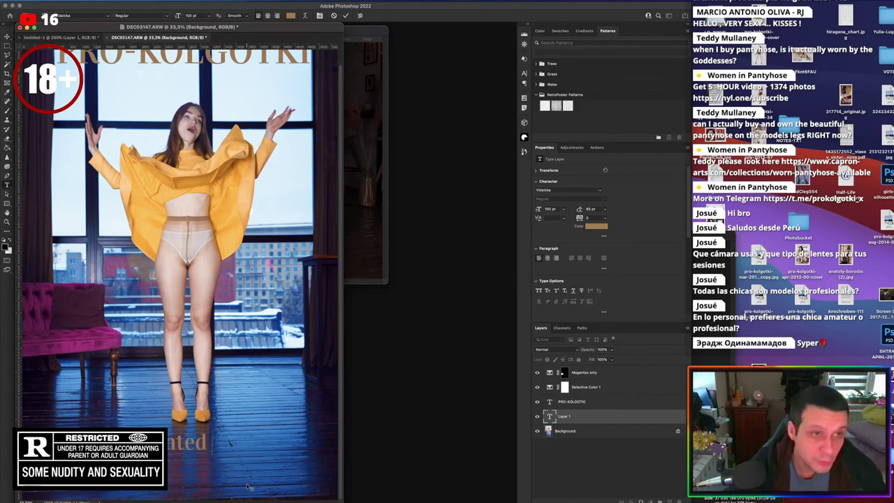
key(super+a)
click(106, 15)
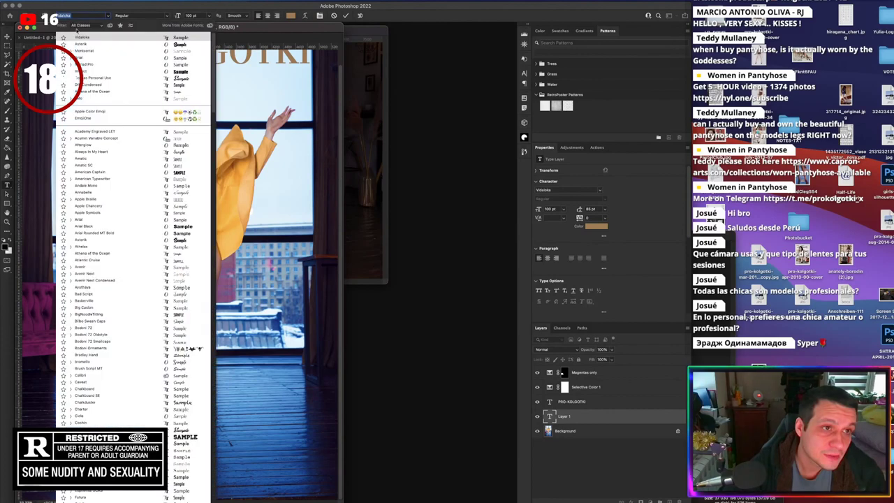
key(Down)
key(Down)
key(Up)
key(Return)
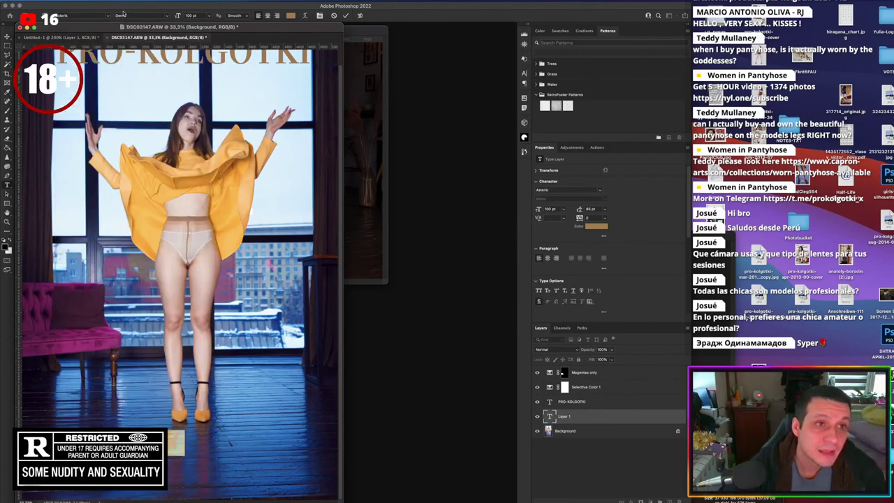
Colour the text pink, sampled from the magenta chair
click(596, 226)
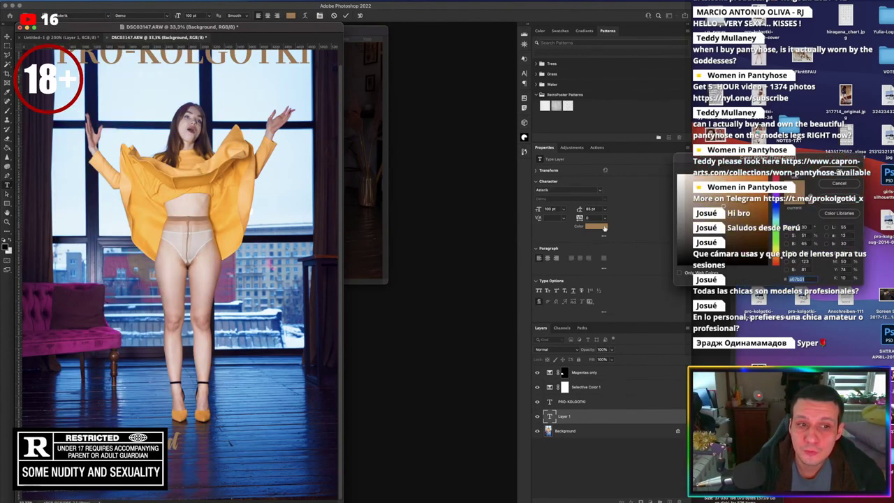
click(82, 342)
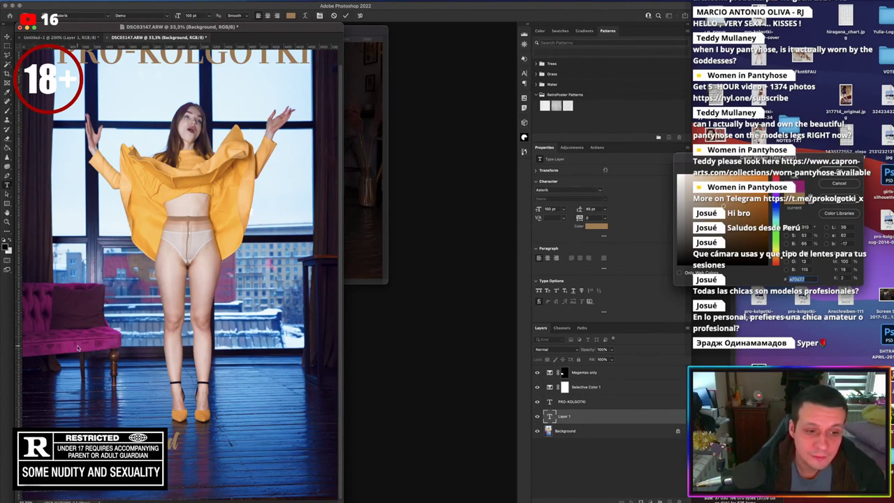
click(82, 342)
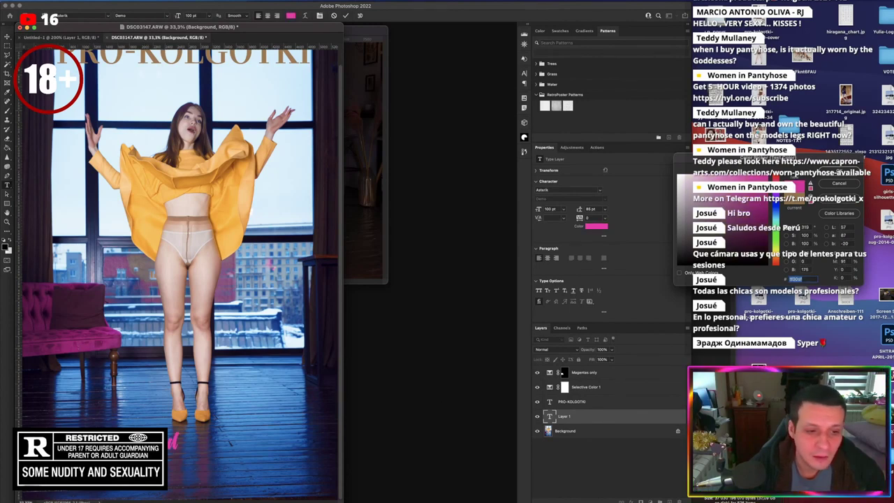
click(82, 342)
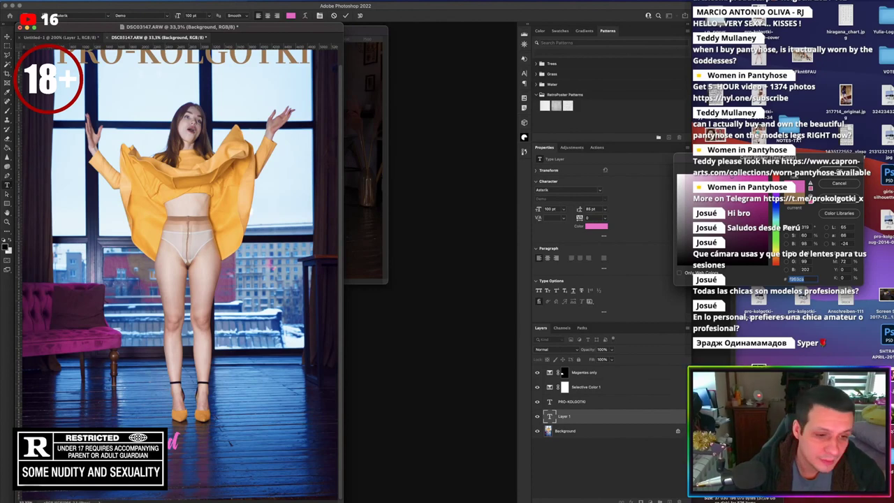
click(82, 342)
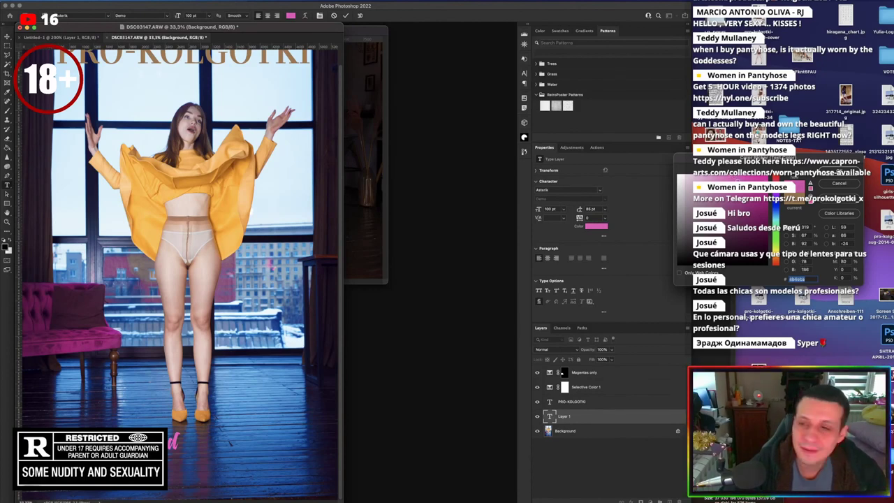
key(Return)
Move the 'all you wanted' caption to the bottom centre below the model's feet
click(7, 38)
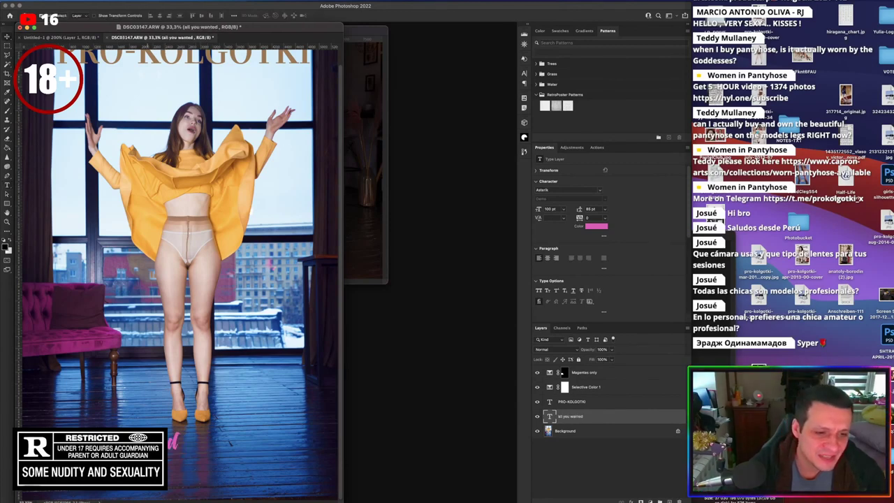
drag(146, 430, 197, 457)
drag(291, 28, 440, 33)
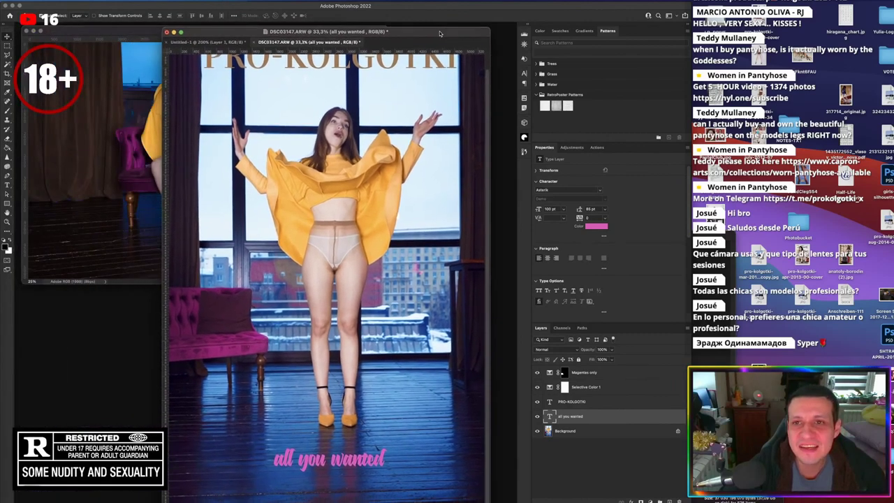
mouse_move(352, 463)
mouse_down()
mouse_move(354, 469)
mouse_move(356, 450)
mouse_up()
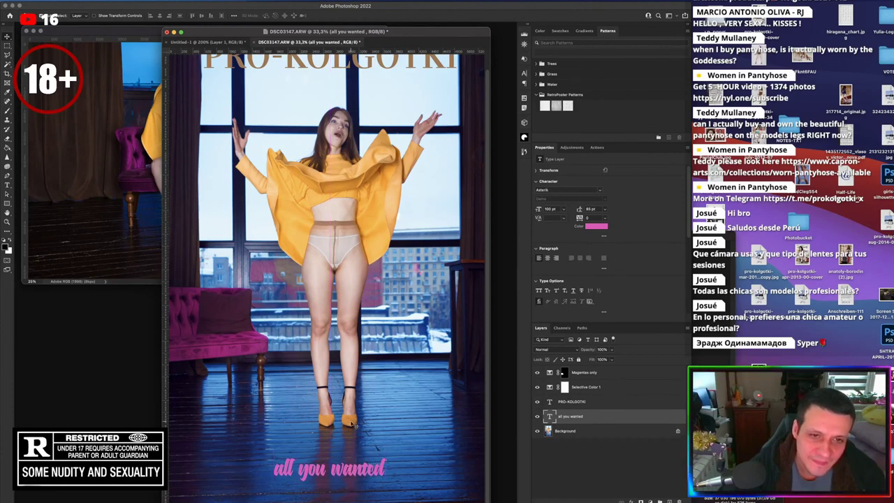
scroll(352, 425, up, 2)
scroll(354, 429, down, 2)
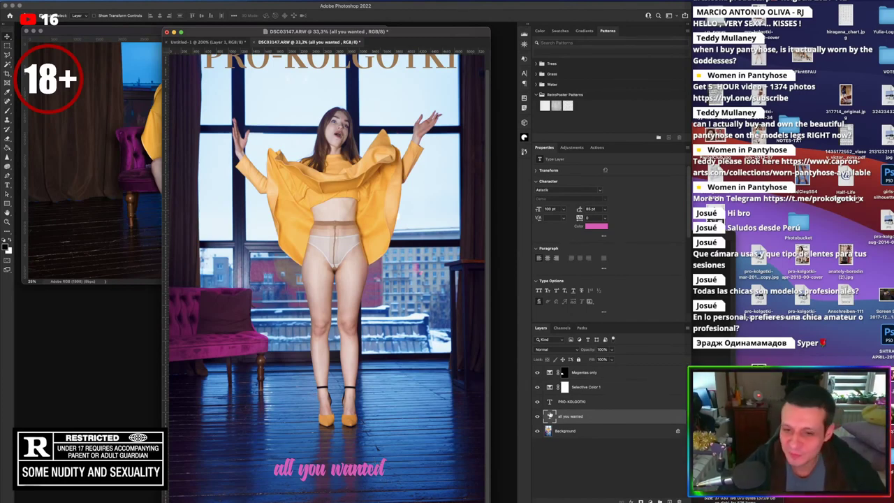
Delete the pink caption and type the author's name in white Montserrat Regular
key(BackSpace)
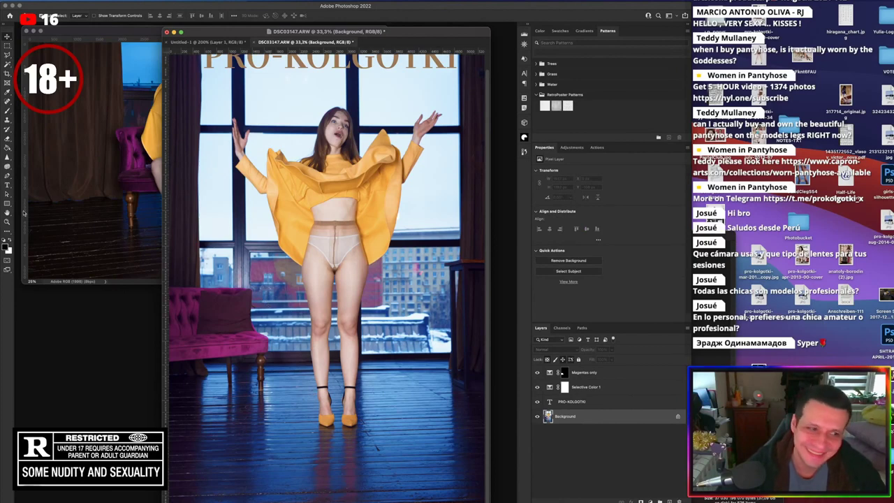
click(7, 185)
click(11, 242)
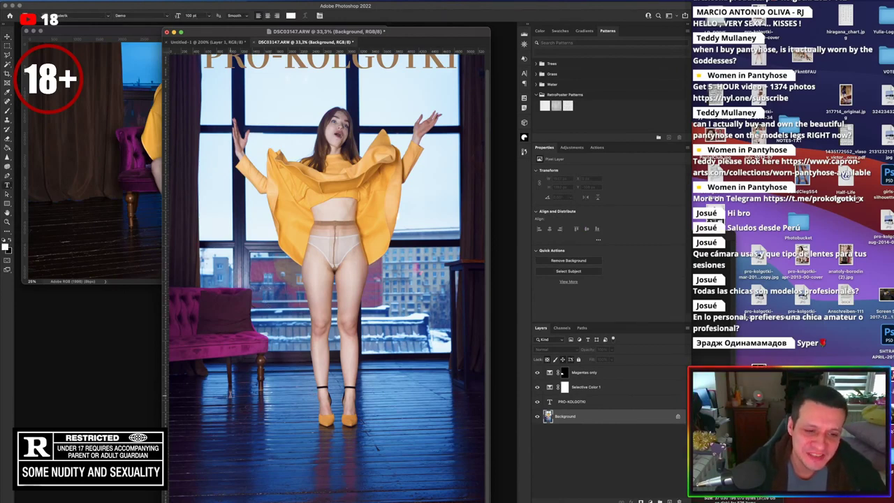
click(267, 418)
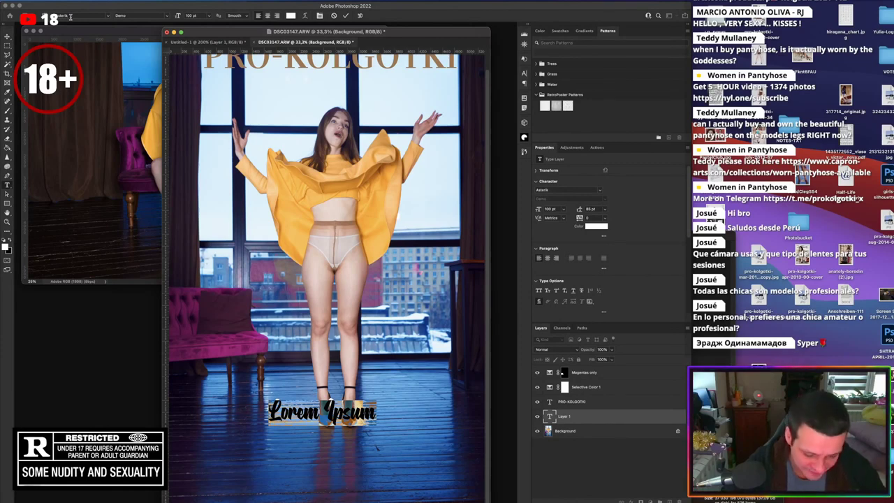
text(ANATOLY B)
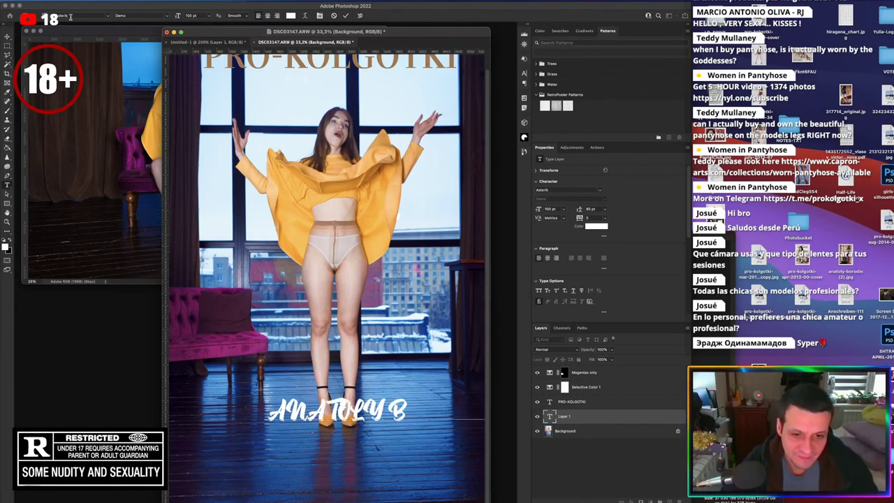
text(ORODIN)
key(ctrl+a)
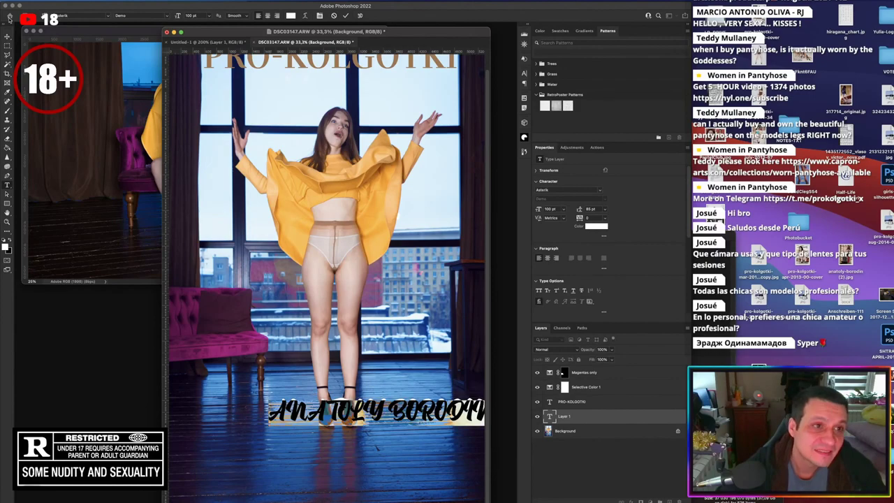
click(74, 14)
text(mont)
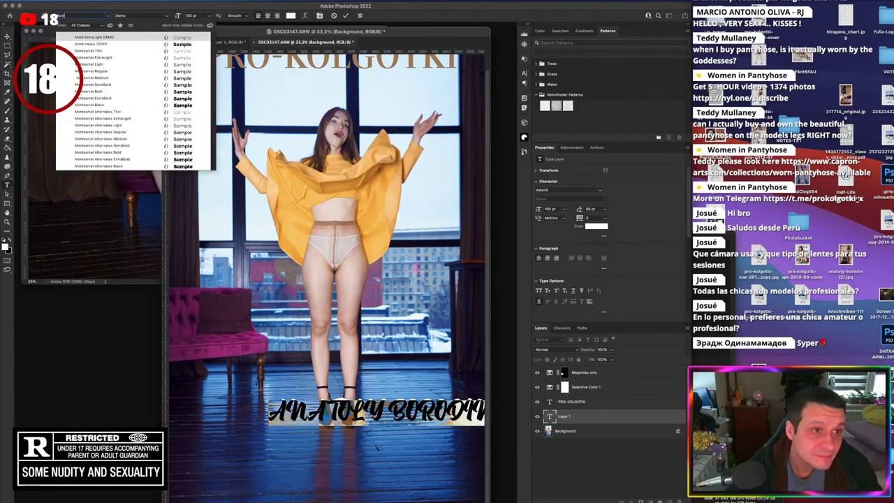
key(Down)
key(Down)
key(Return)
Set the name credit to 20 pt, move it up to knee height, and give it 20% opacity
click(192, 15)
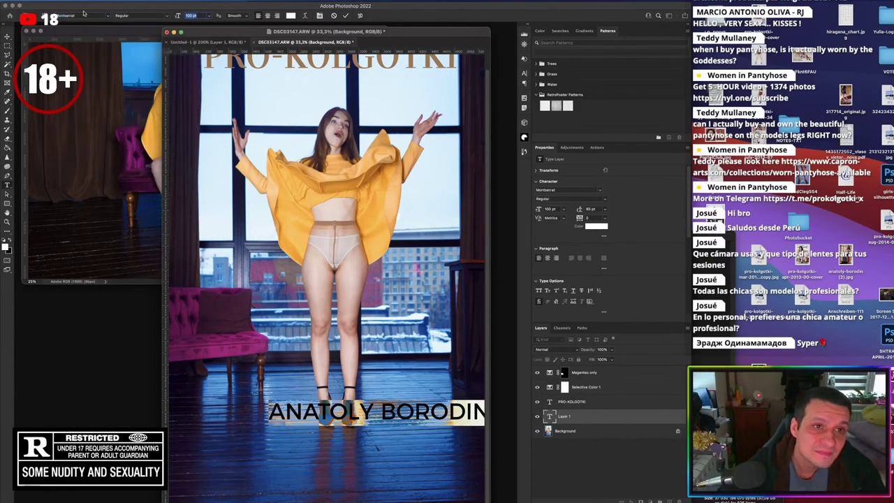
text(20)
key(Return)
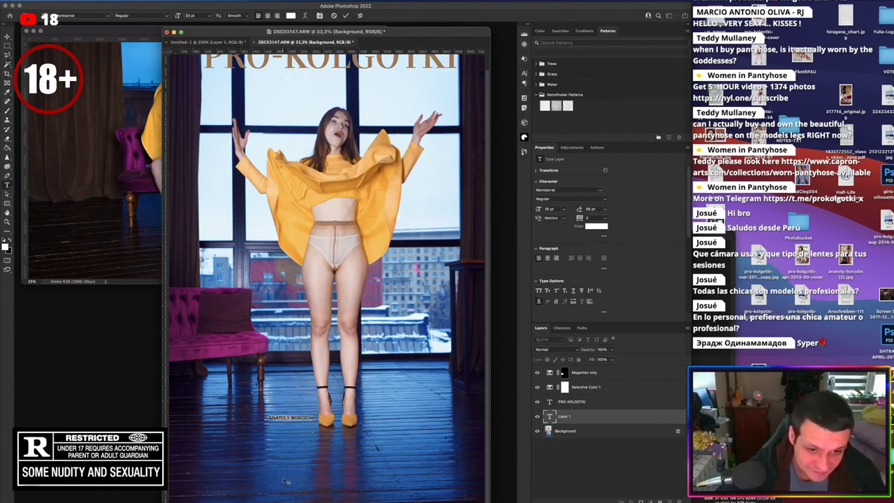
drag(308, 430, 323, 370)
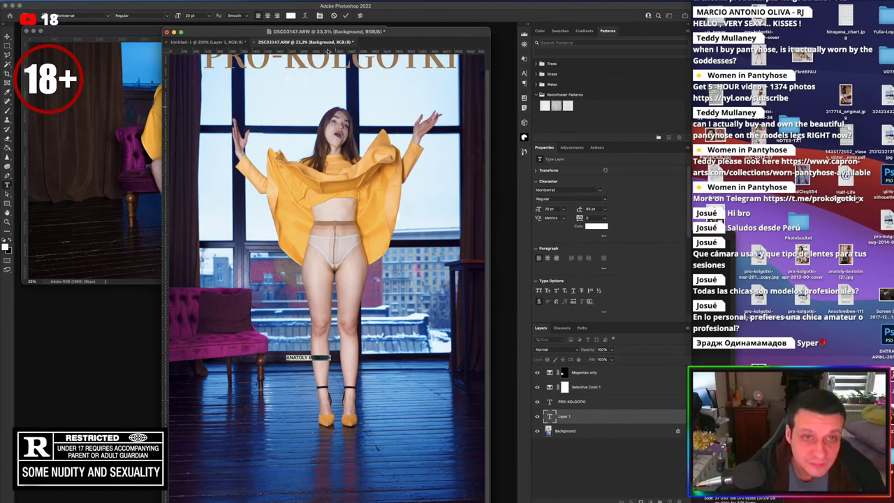
click(345, 16)
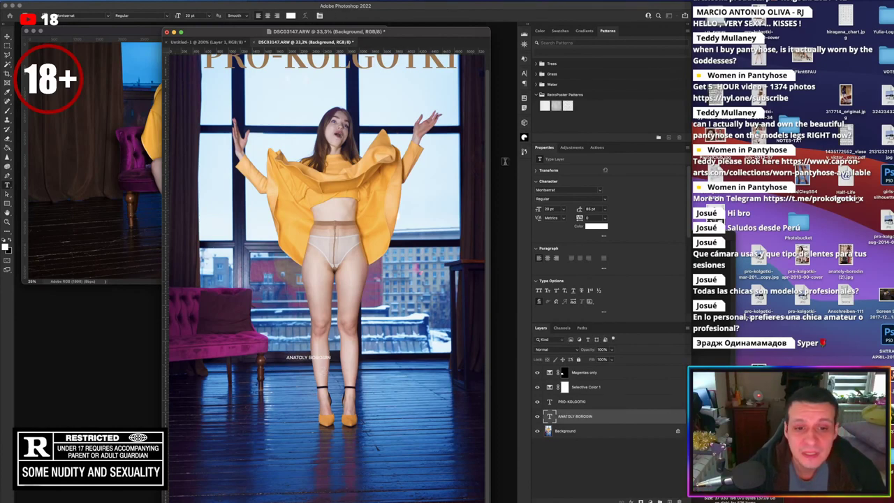
click(602, 349)
text(20)
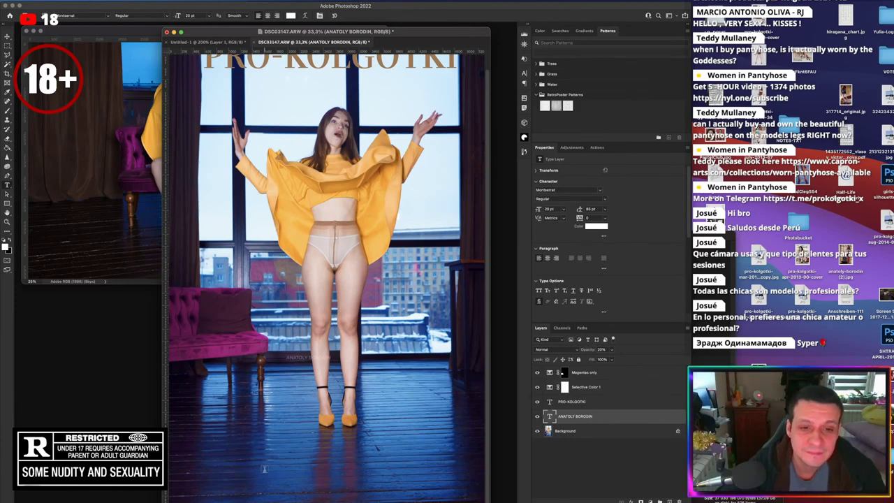
Add 'nyl.one' at the bottom of the cover in 80 pt
click(320, 472)
text(nyl)
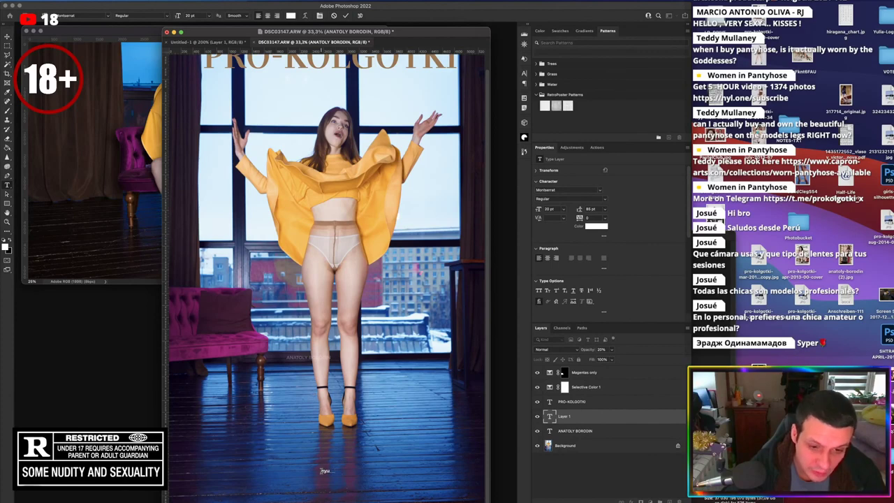
text(.one)
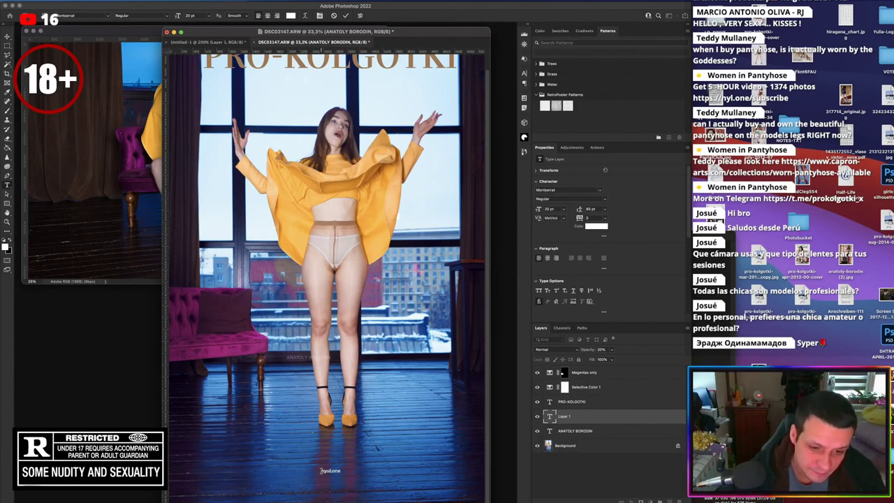
key(super+a)
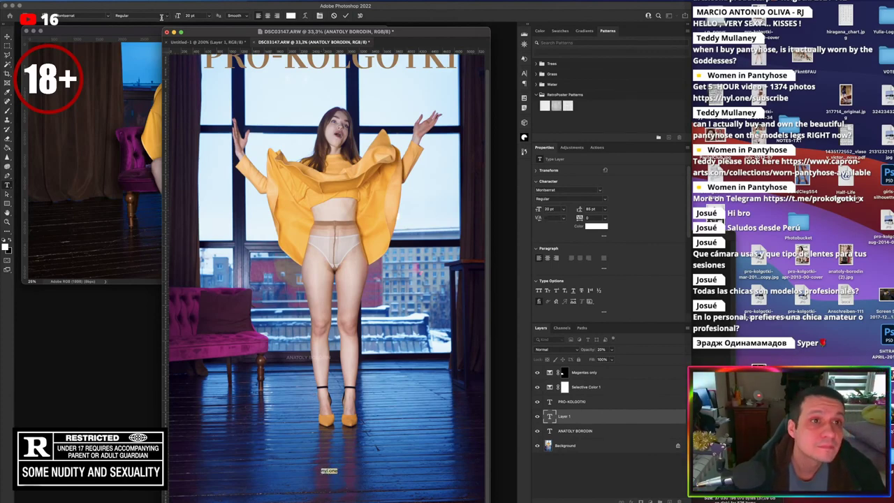
click(195, 15)
text(80)
key(Return)
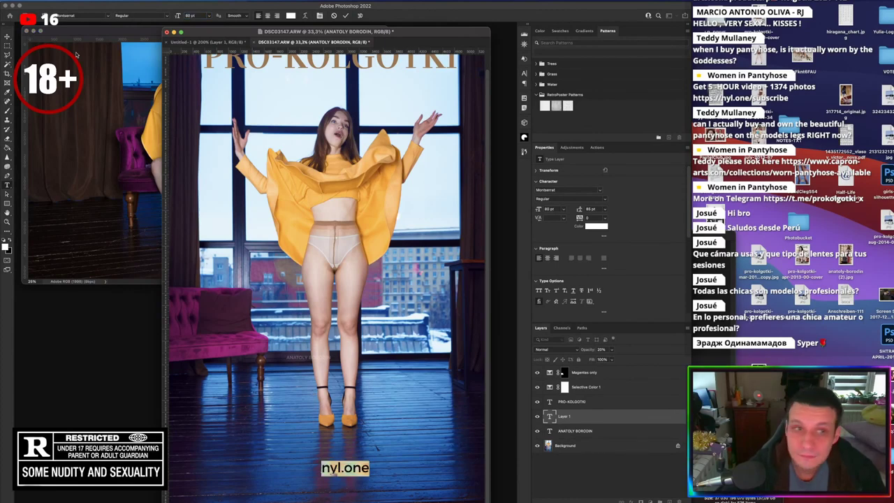
click(11, 38)
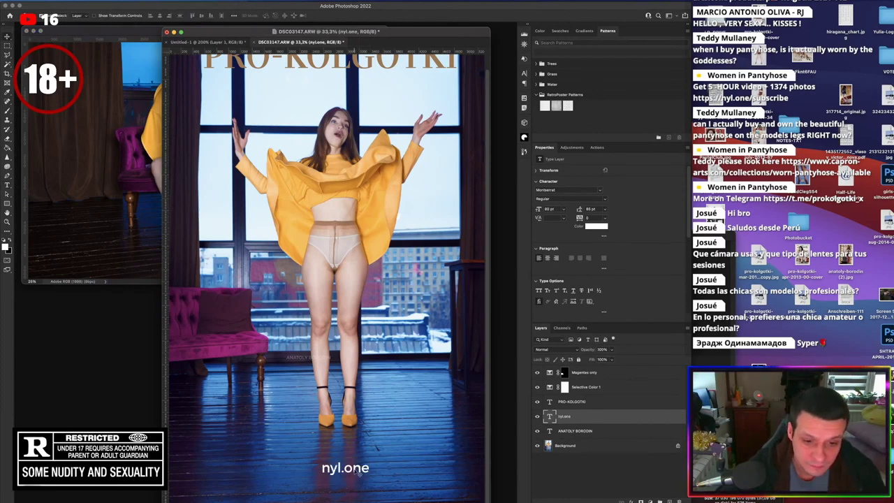
Nudge nyl.one down, duplicate the Background layer, and add a vertical guide at the image centre
mouse_move(353, 470)
mouse_down()
mouse_move(349, 485)
mouse_move(349, 449)
mouse_move(365, 461)
mouse_up()
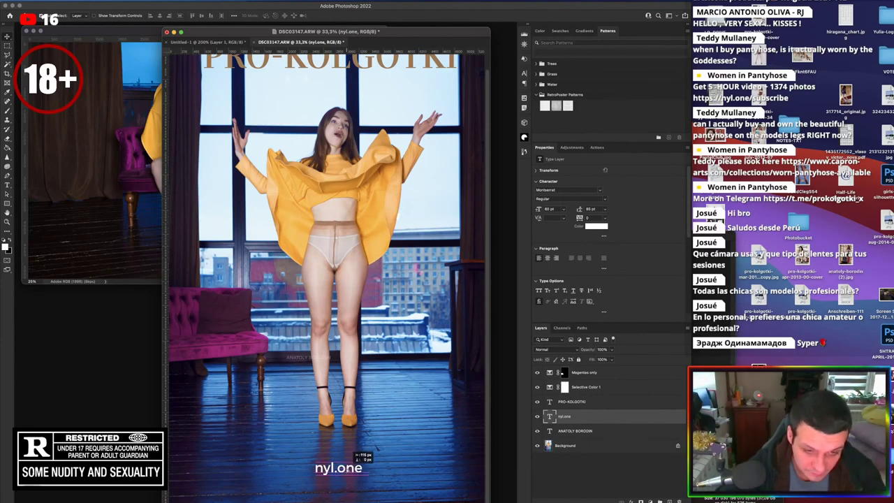
click(603, 447)
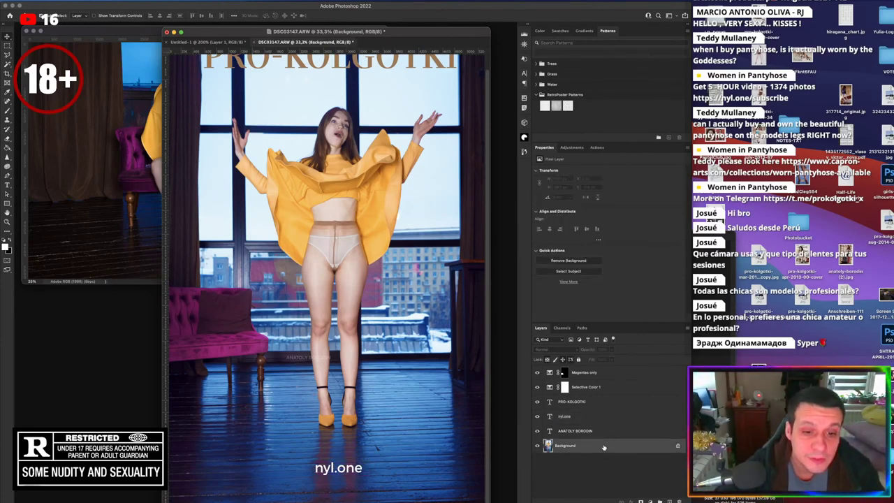
drag(604, 446, 667, 501)
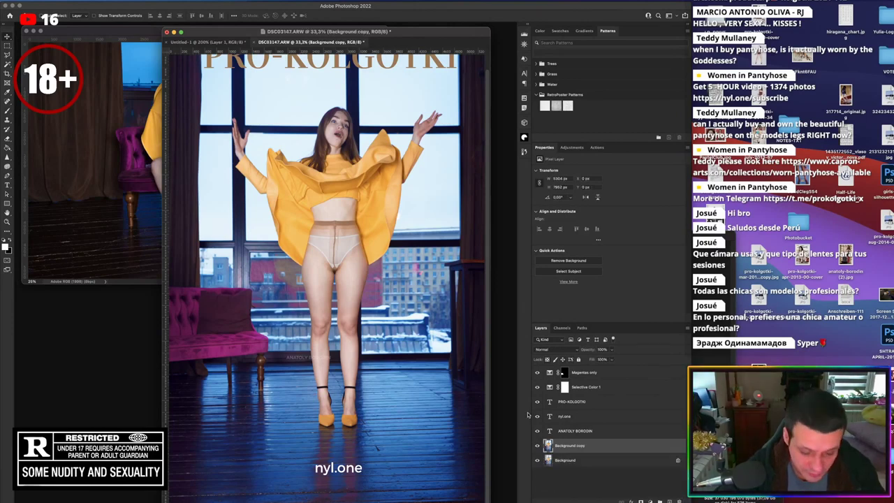
key(super+t)
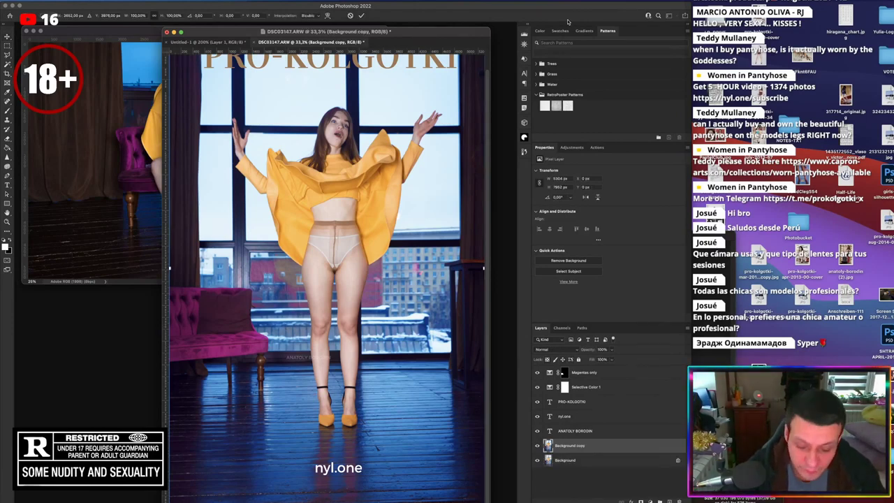
key(super+minus)
drag(166, 277, 287, 283)
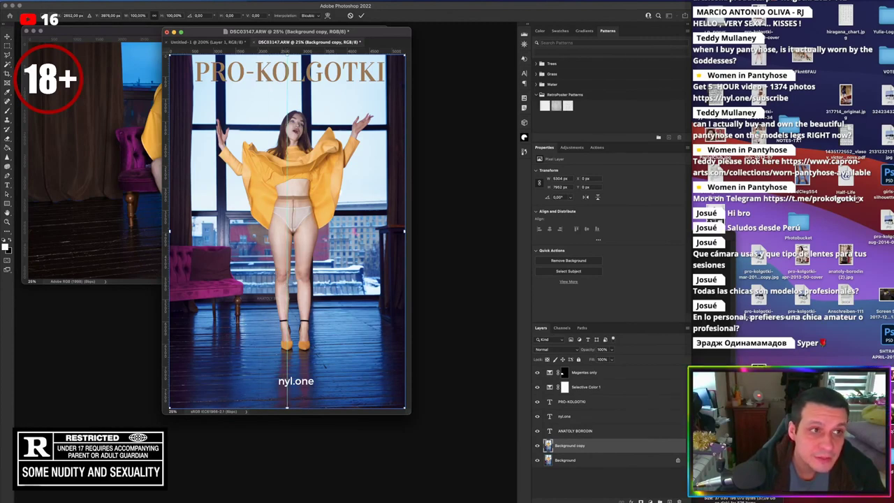
click(360, 15)
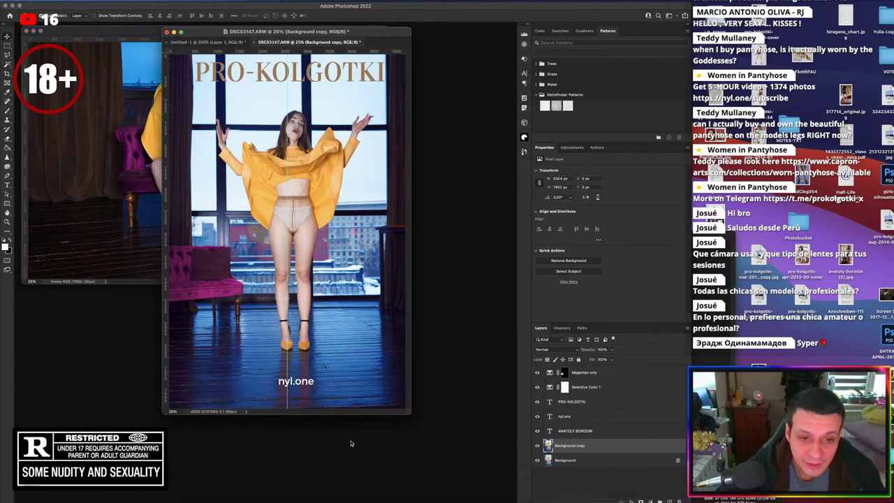
Centre the nyl.one text horizontally on the guide
click(544, 415)
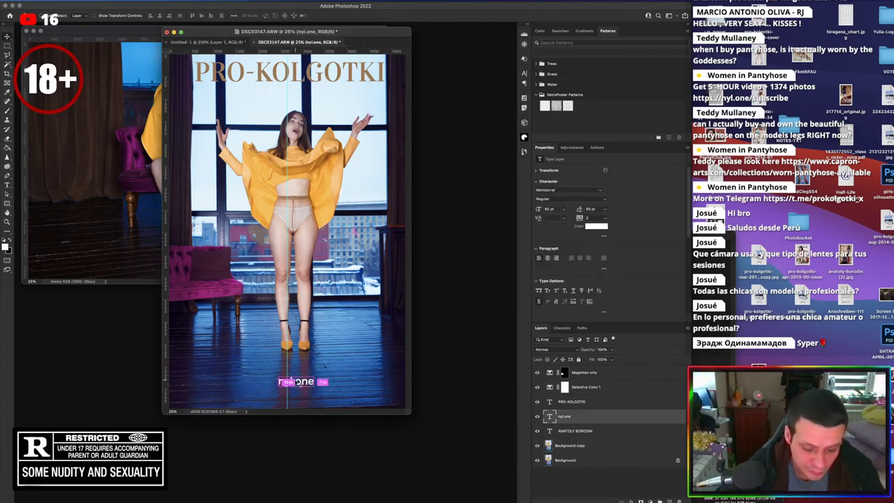
key(super+t)
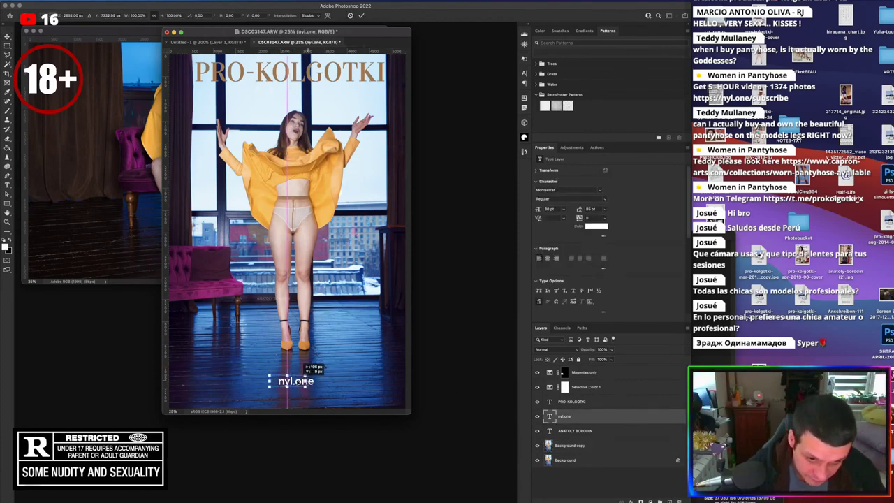
drag(300, 381, 302, 381)
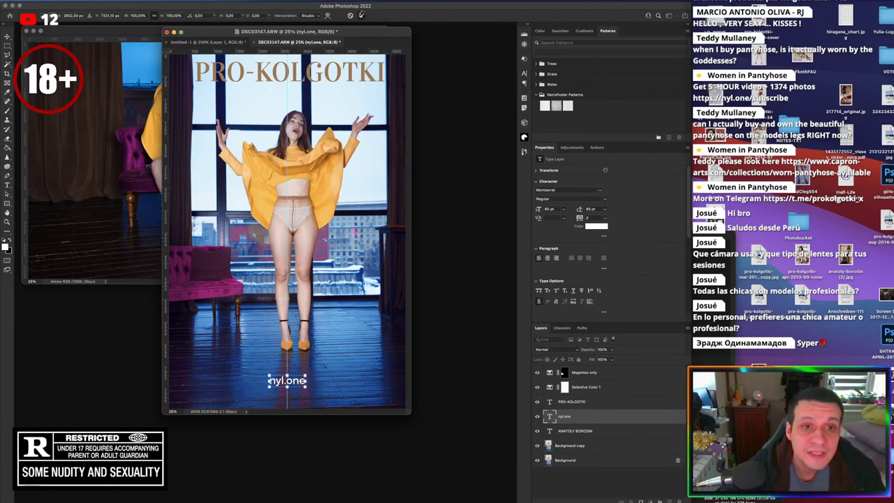
click(363, 14)
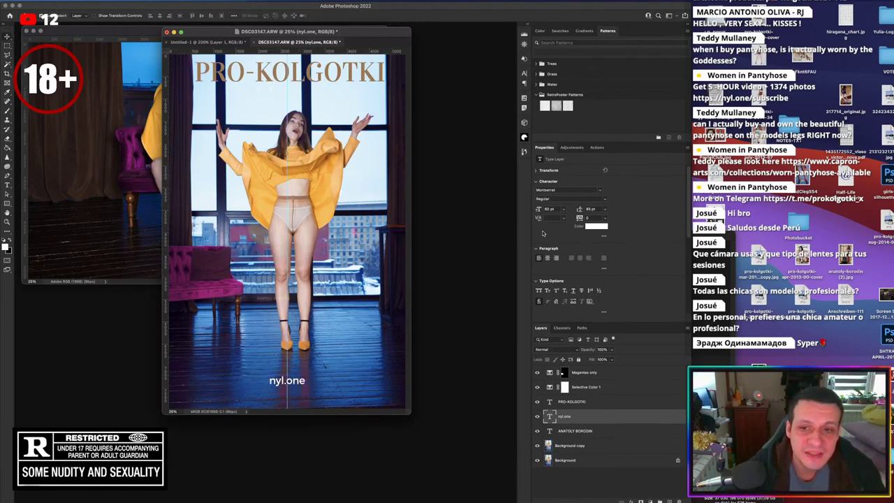
Shift the PRO-KOLGOTKI title slightly to the right with Free Transform
click(589, 404)
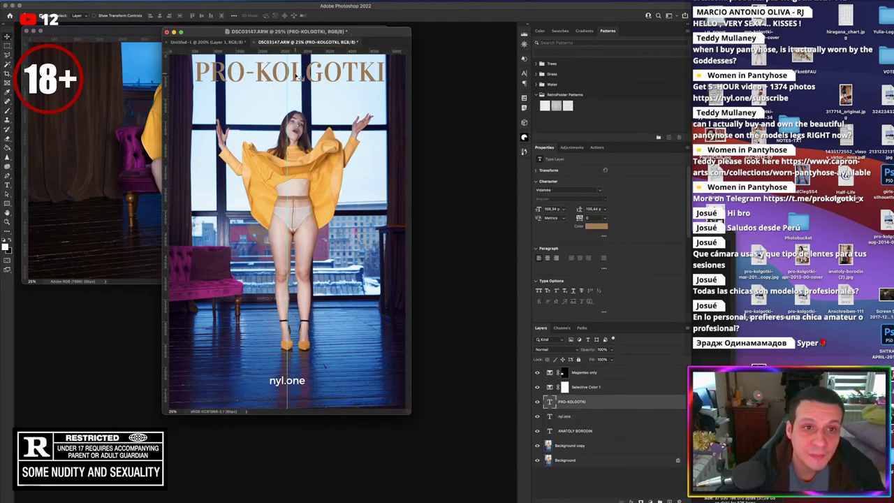
key(super+t)
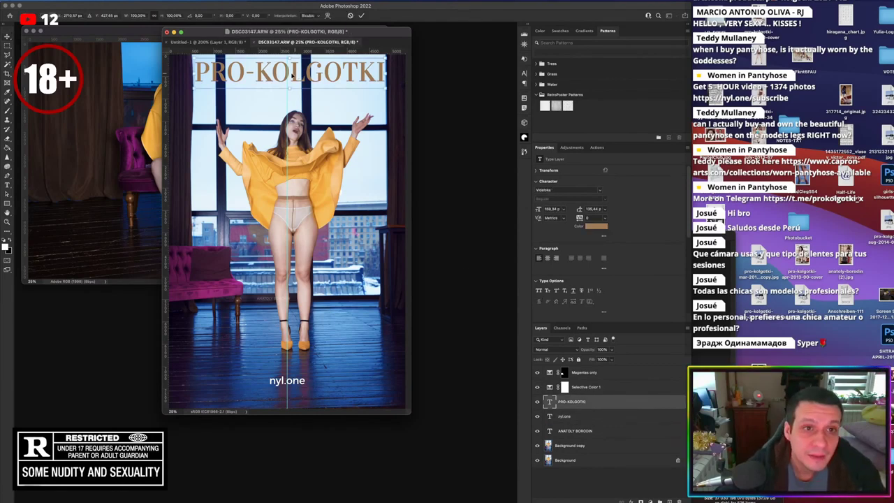
mouse_move(292, 75)
mouse_down()
mouse_move(302, 73)
mouse_move(291, 75)
mouse_up()
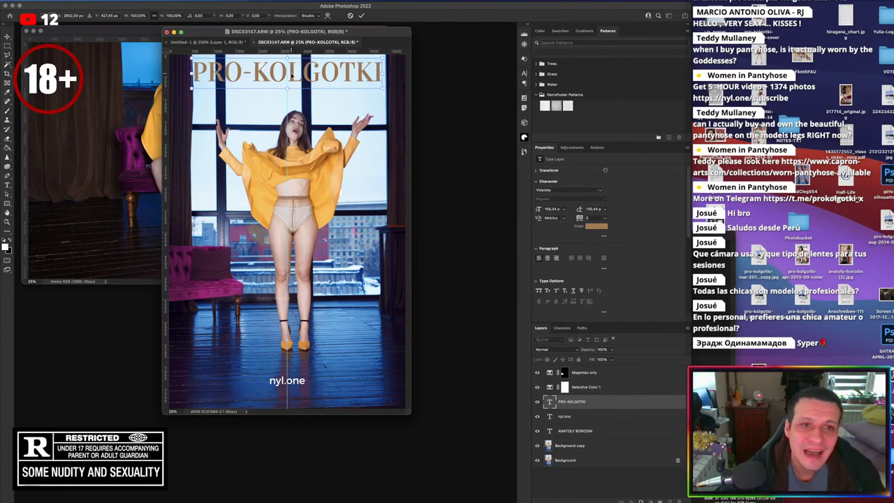
key(Return)
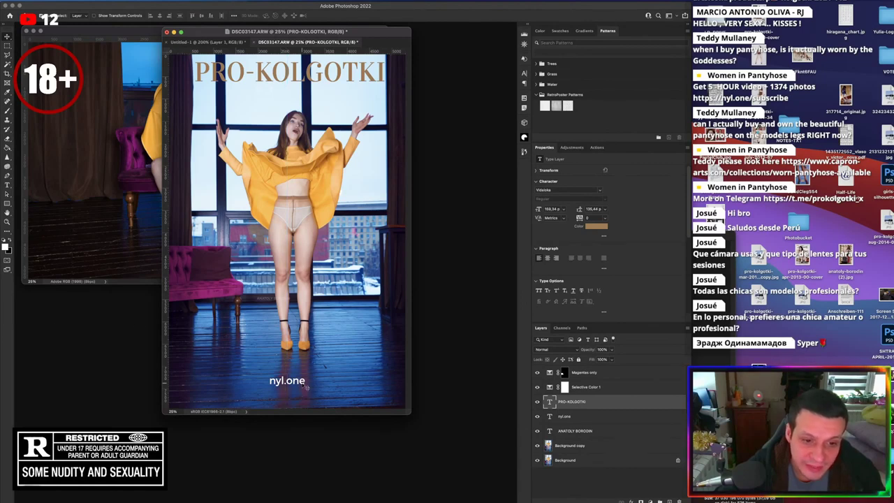
Set a vertical guide at the page centre and line up nyl.one on it
drag(305, 388, 312, 382)
drag(164, 331, 294, 331)
drag(298, 376, 372, 375)
drag(294, 246, 293, 238)
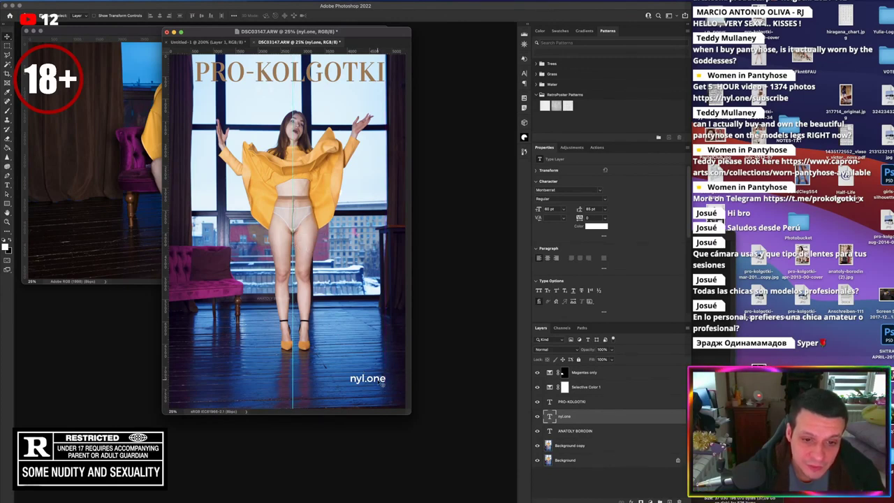
drag(383, 383, 307, 363)
key(ctrl+t)
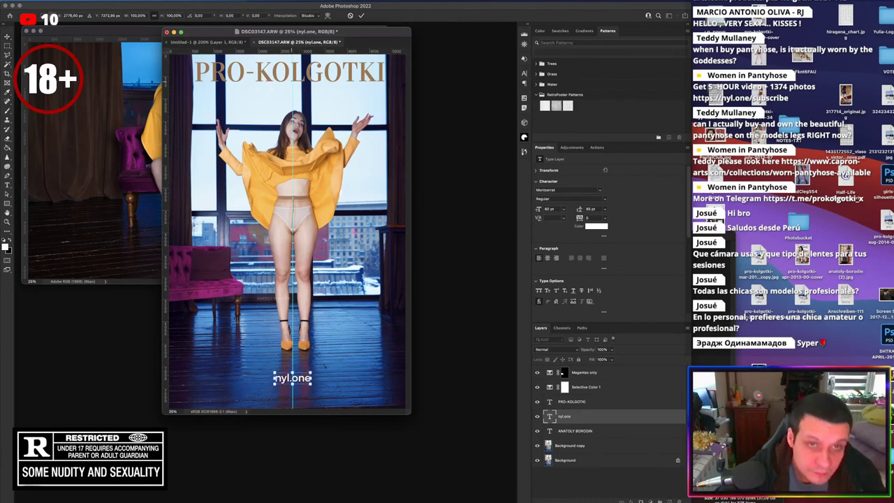
Commit the nyl.one placement, then load nyl.one in a new Chrome tab
key(Return)
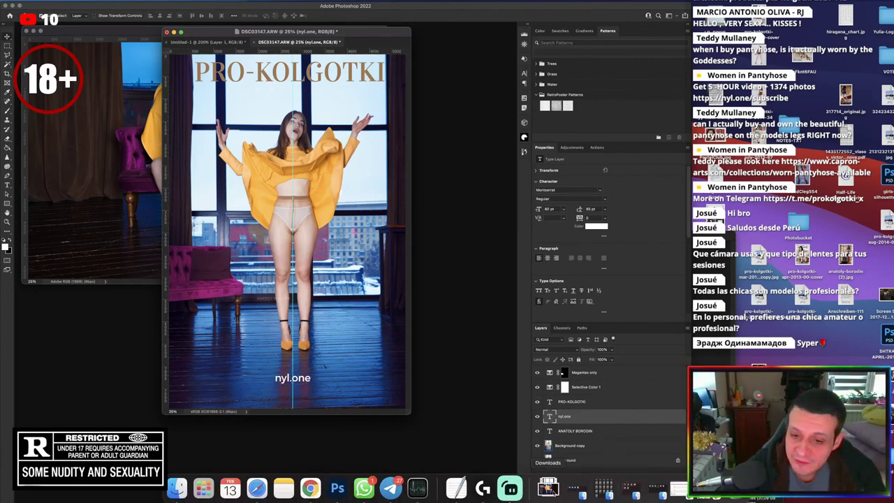
click(605, 487)
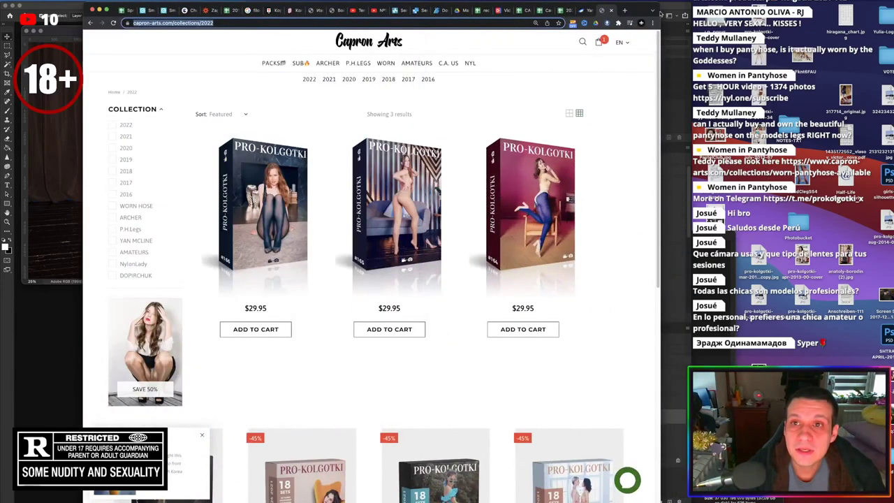
click(625, 11)
text(nyl.one)
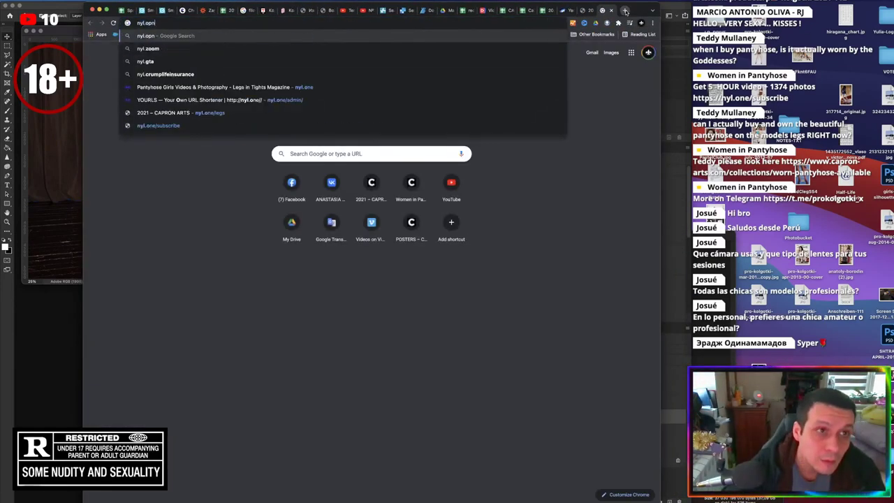
key(Return)
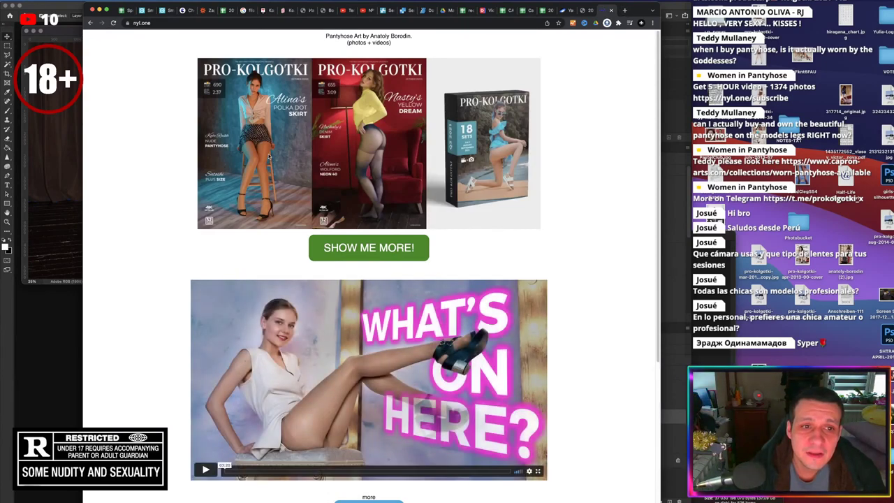
scroll(600, 294, down, 5)
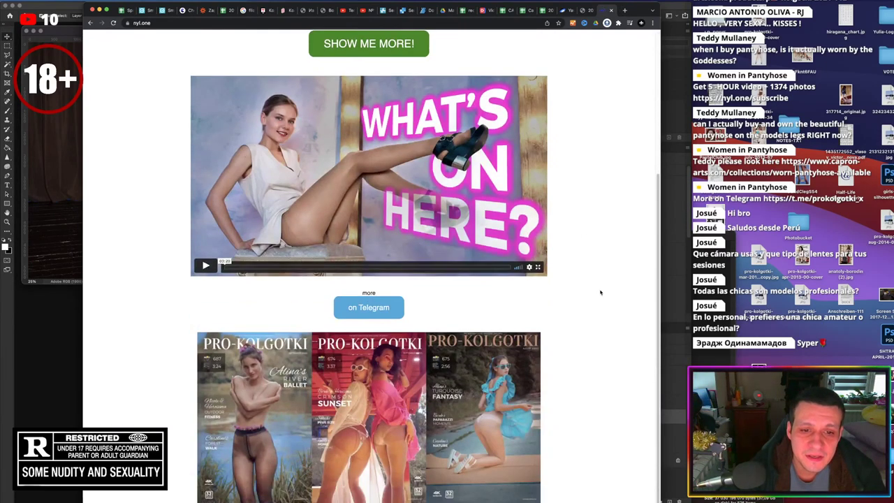
scroll(600, 291, up, 5)
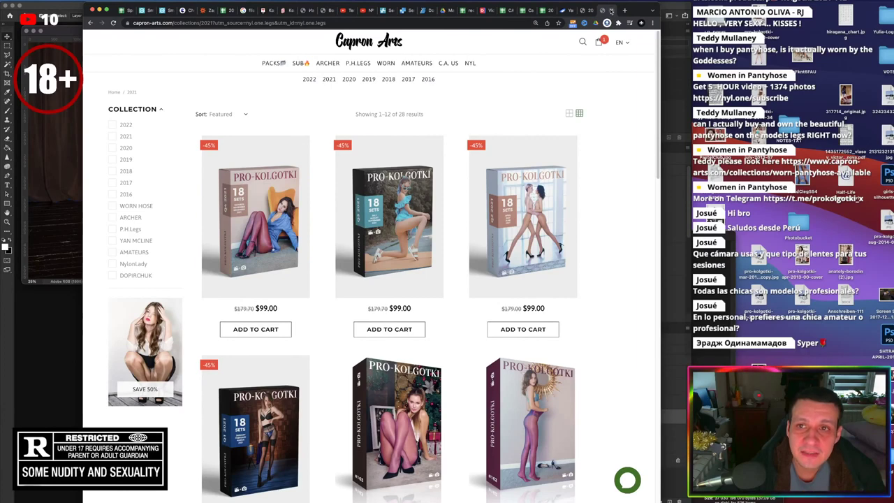
Leave the Capron Arts 2021 collection page and switch back to the Photoshop PRO-KOLGOTKI cover
click(69, 7)
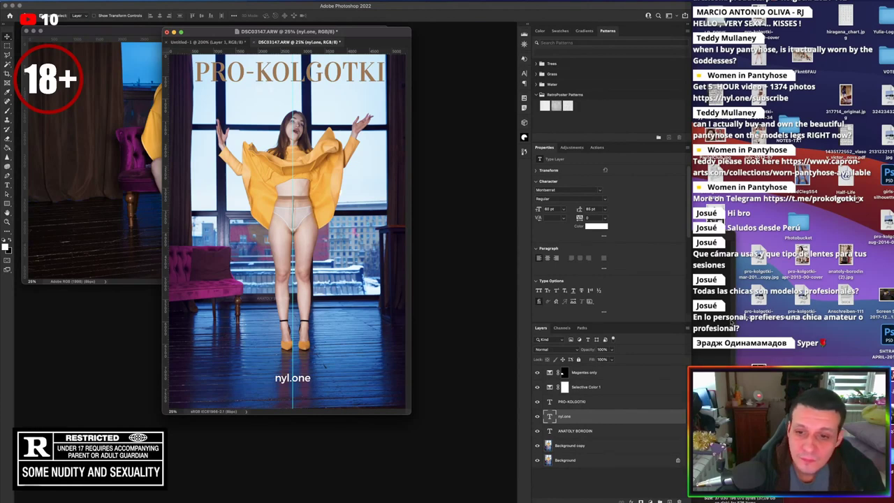
Scale the nyl.one text to 90% height and commit the transform
key(super+t)
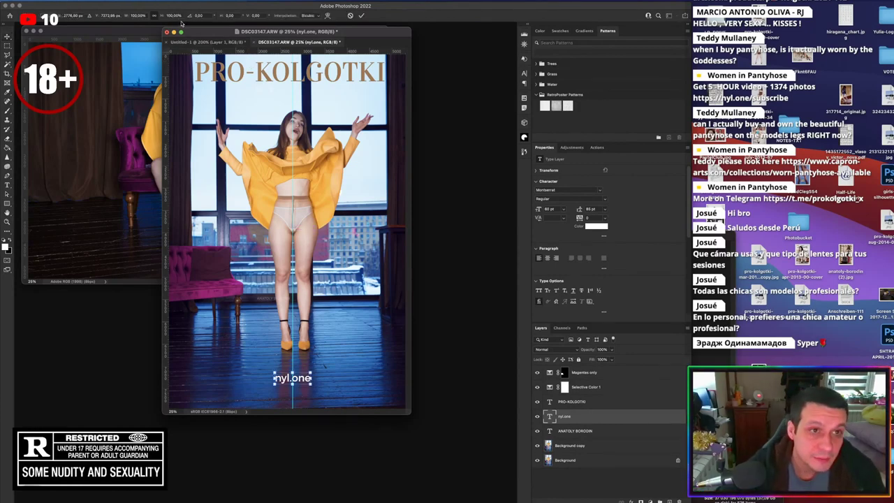
click(180, 15)
text(90)
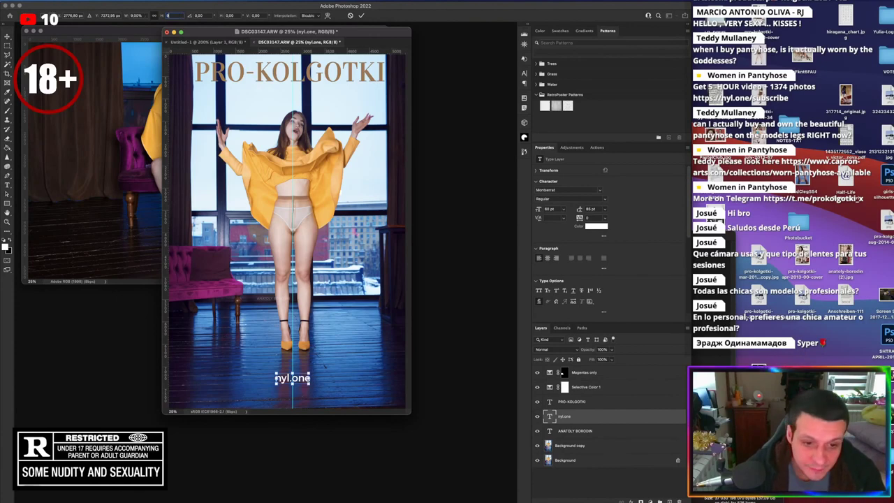
key(Return)
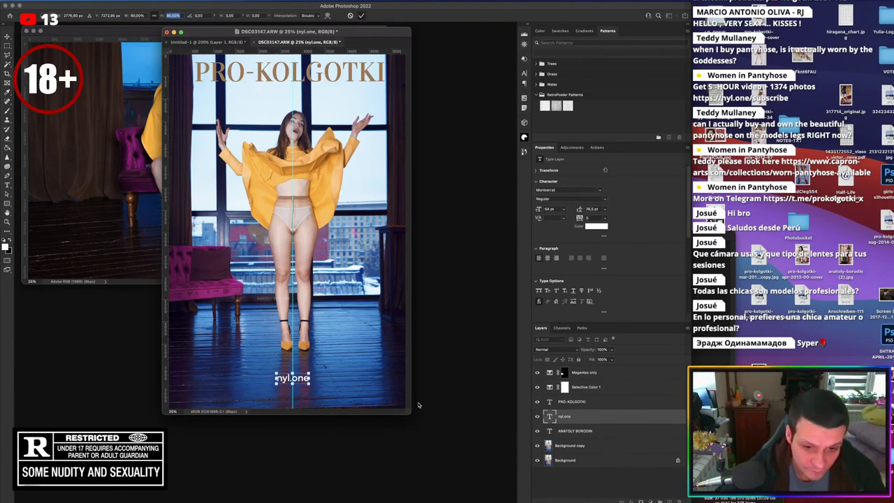
key(Return)
Recolour nyl.one to the PRO-KOLGOTKI title's tan by eyedropping the title
drag(409, 415, 455, 474)
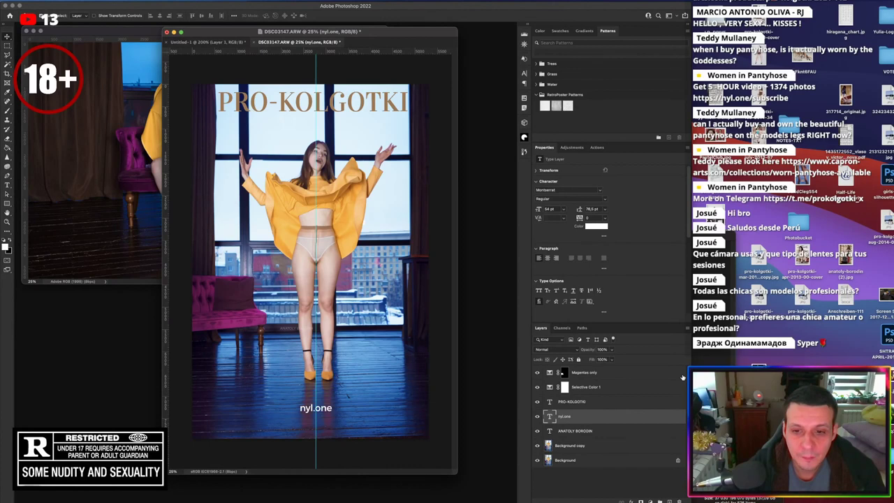
click(596, 226)
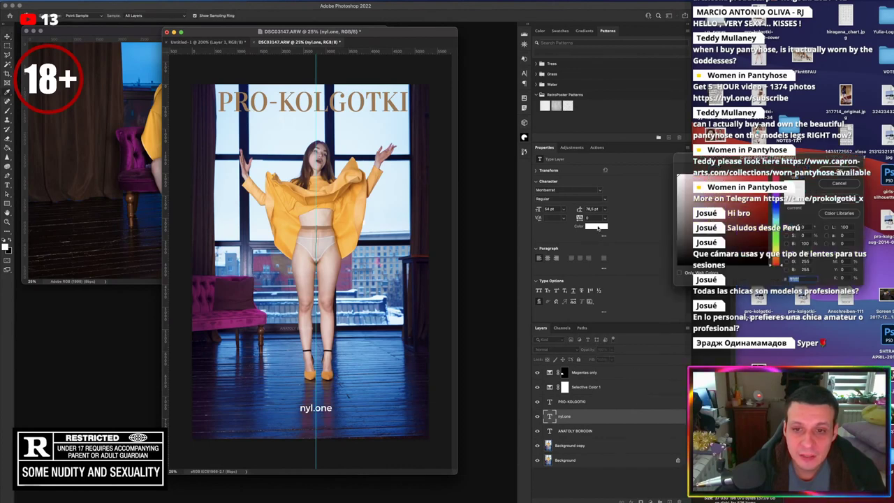
click(377, 92)
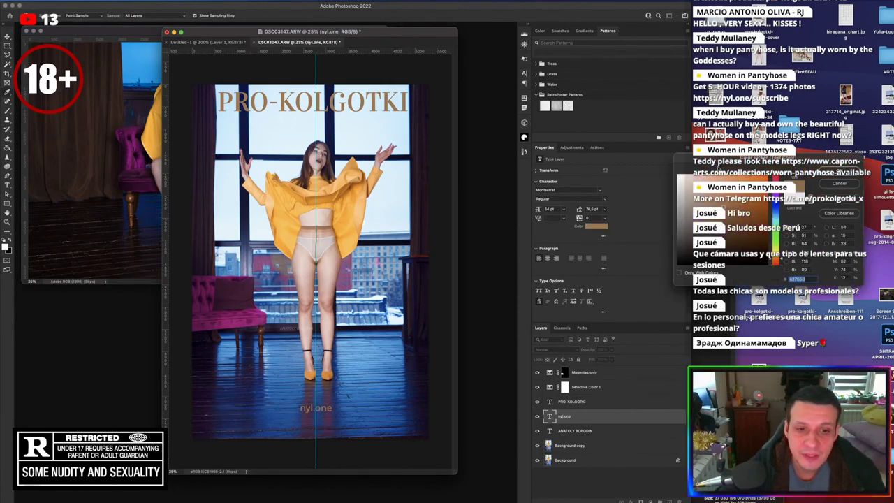
click(838, 172)
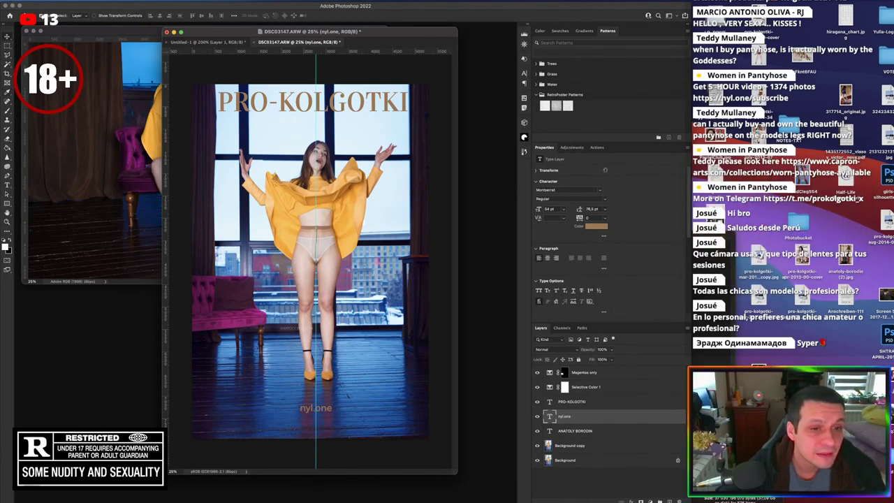
click(59, 1)
In Save for Web (Legacy), set JPEG High and an output height of 5000 px
mouse_move(104, 98)
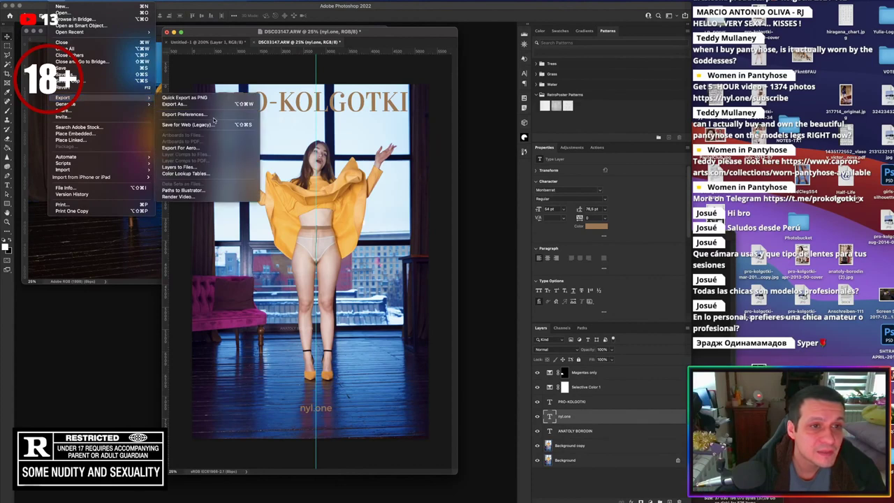
click(211, 125)
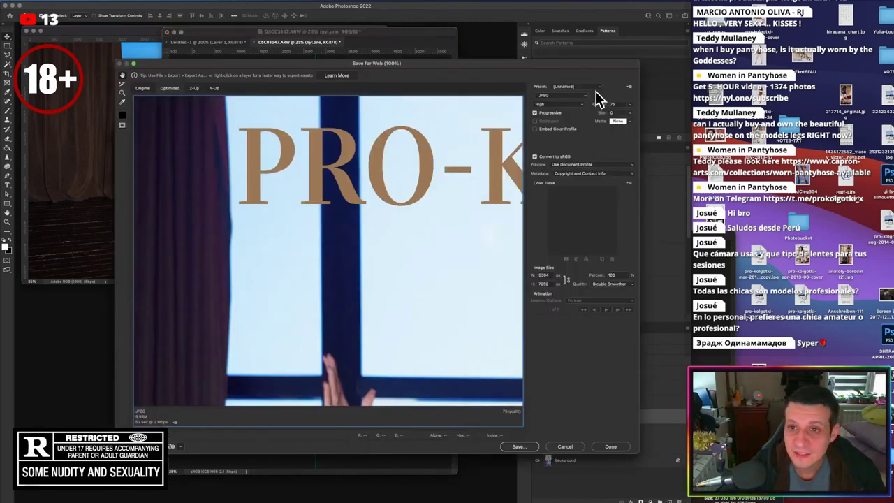
double_click(545, 283)
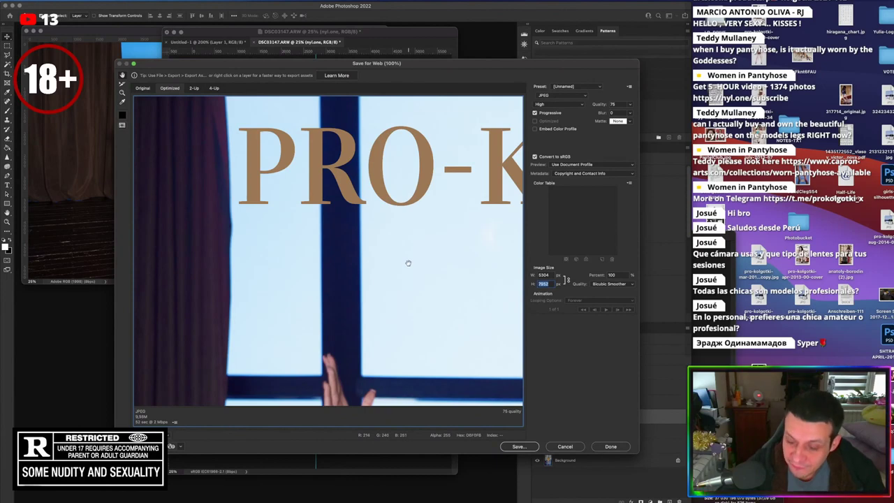
text(5000)
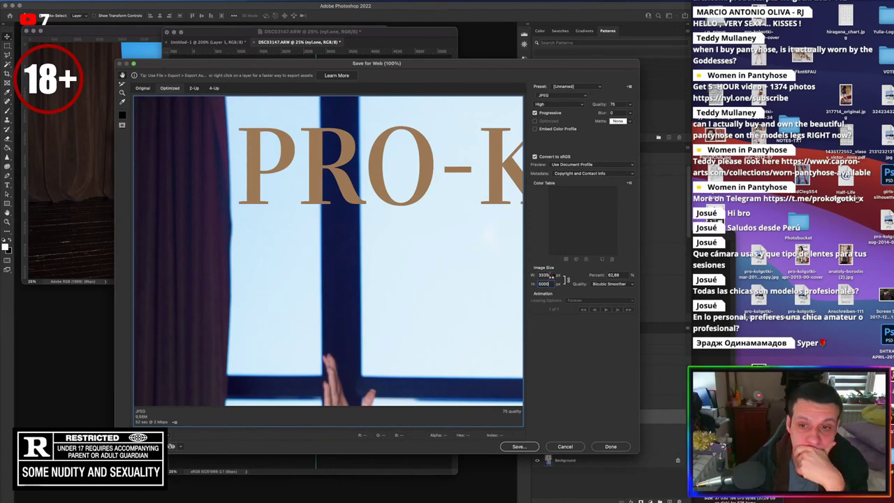
click(550, 275)
Save the export as DSC03147_pub.jpg in Downloads
click(525, 446)
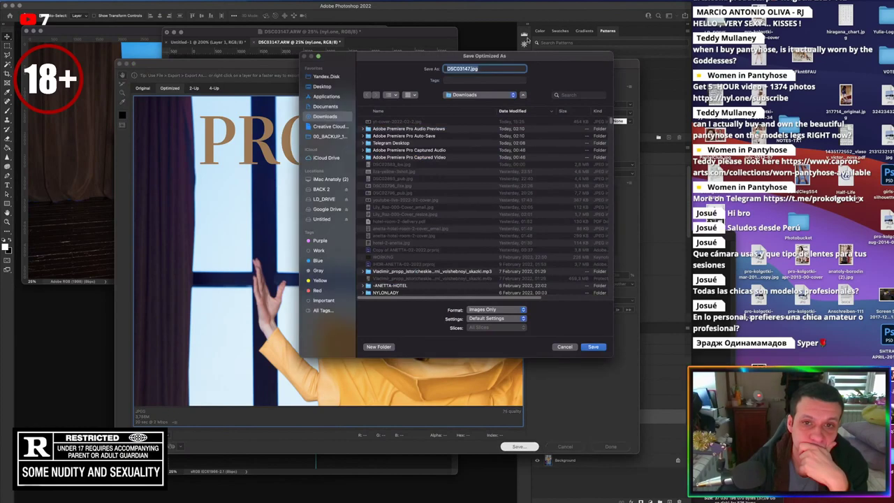
click(469, 69)
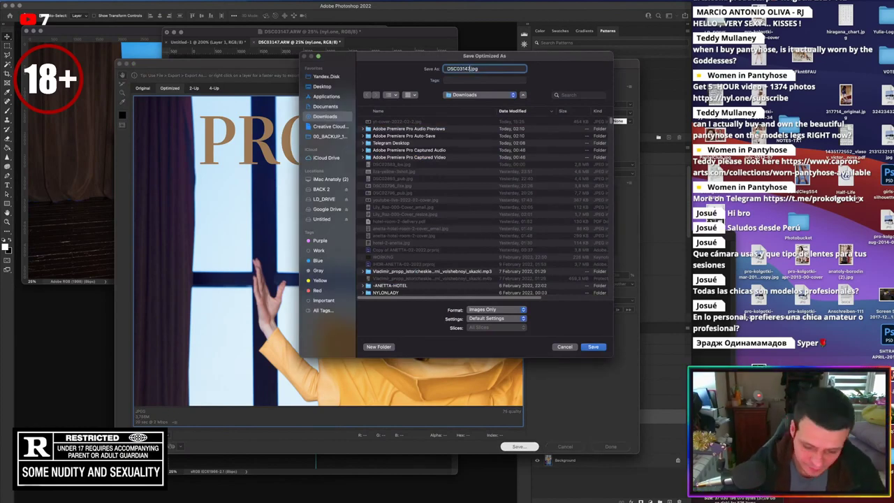
text(_pub)
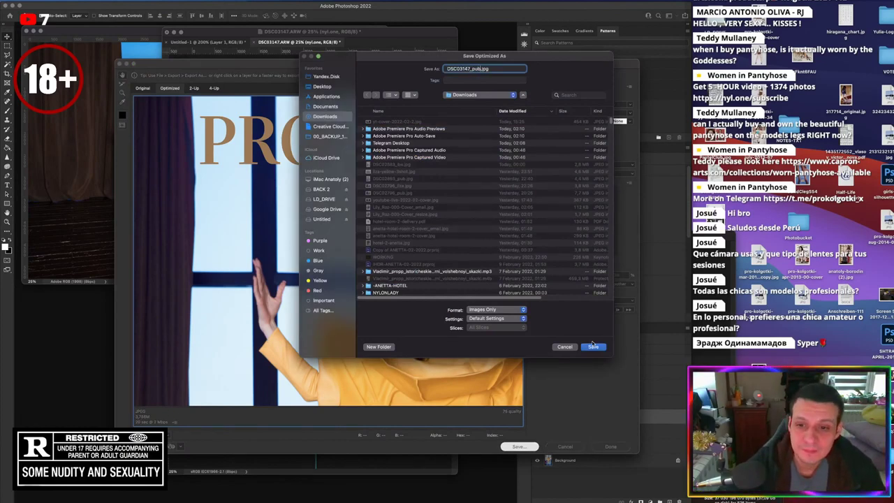
click(592, 346)
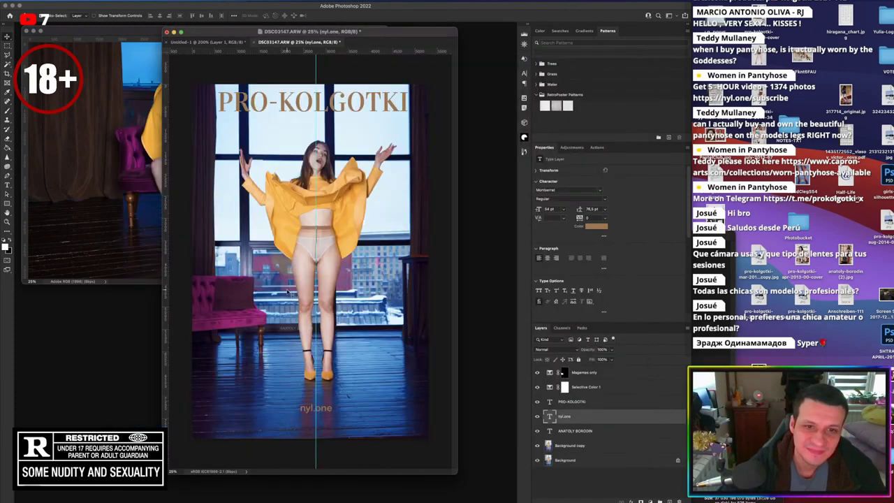
Open the PRO-KOLGOTKI X channel in Telegram and jump to its newest post
mouse_move(272, 497)
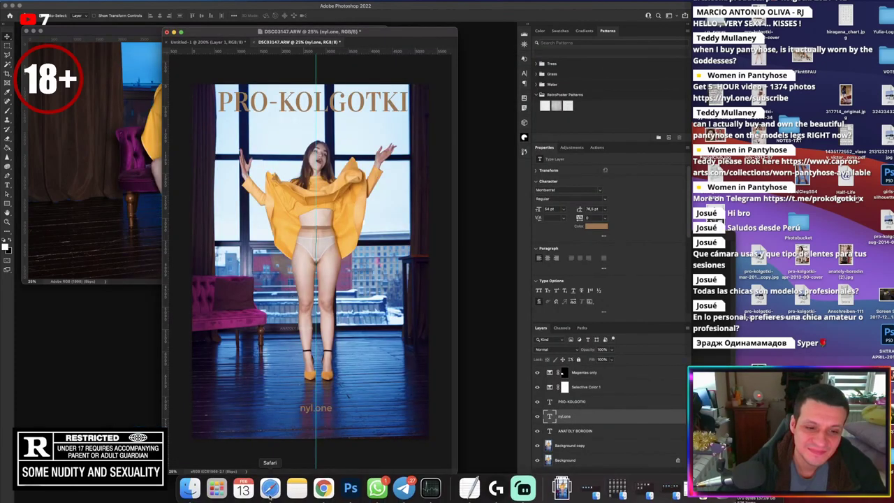
click(403, 488)
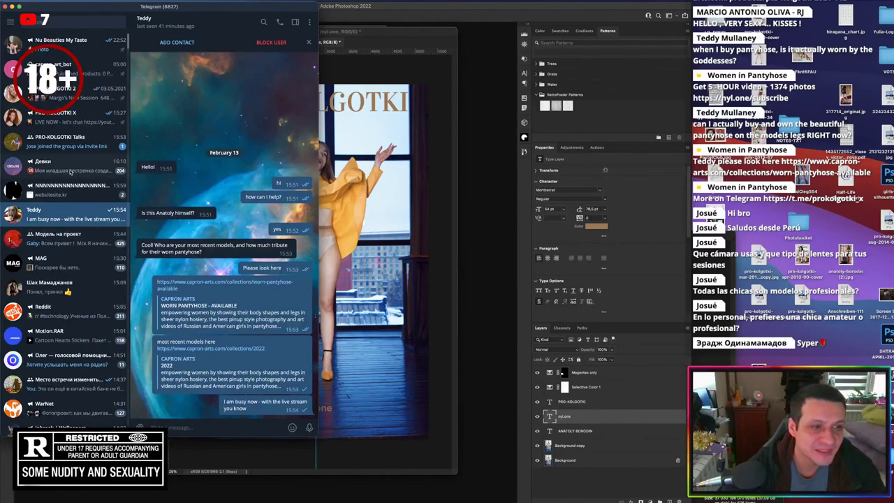
click(70, 117)
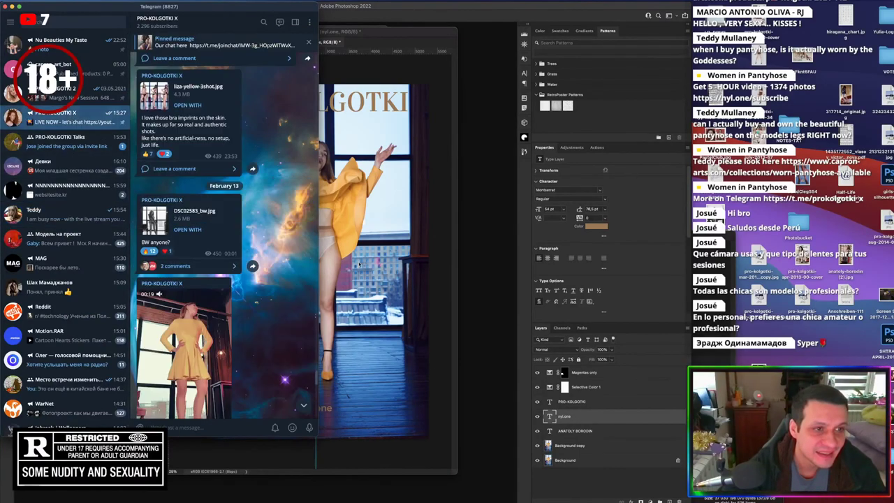
click(302, 404)
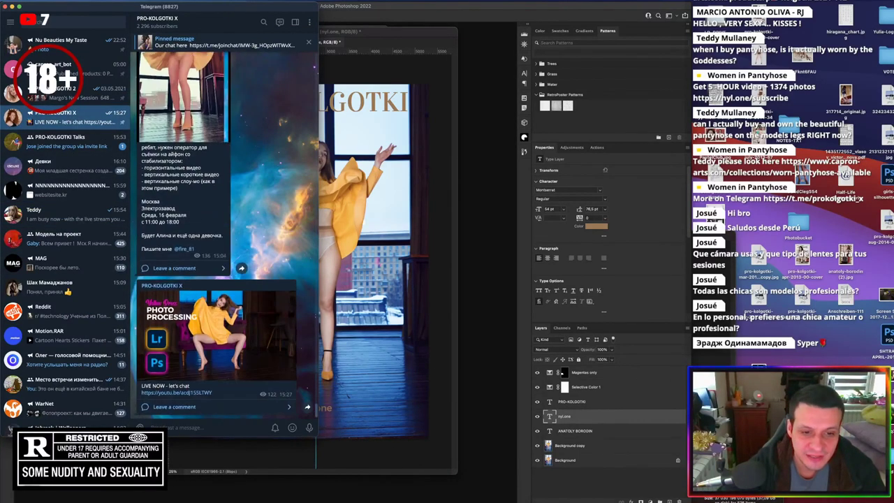
Post the cover image from Downloads captioned 'I love emotional shots 😊'
click(606, 496)
drag(569, 328, 246, 279)
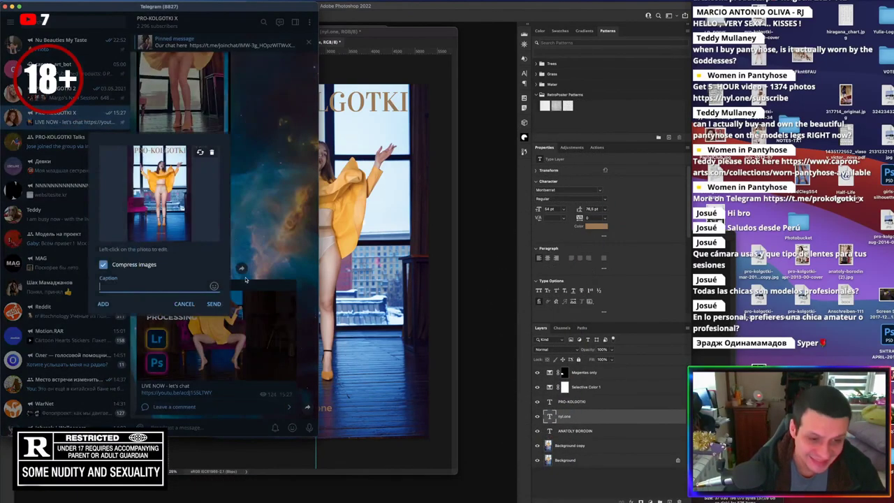
text(I love emo)
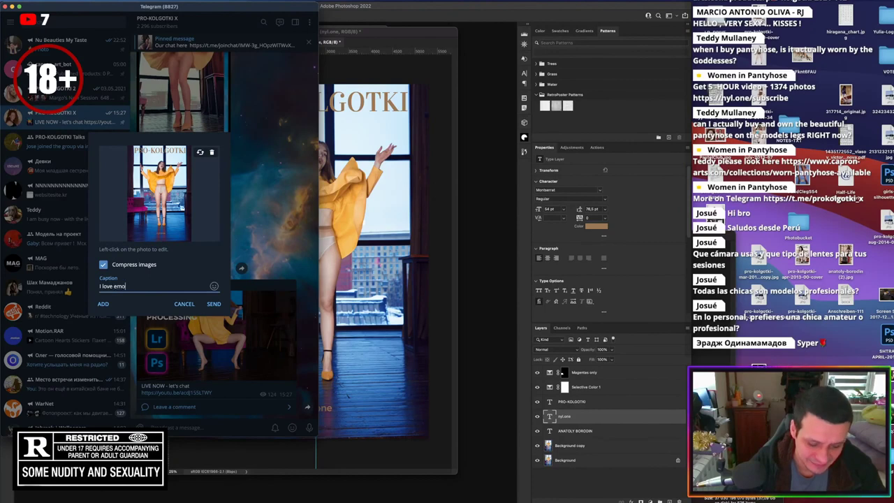
text(tional shot)
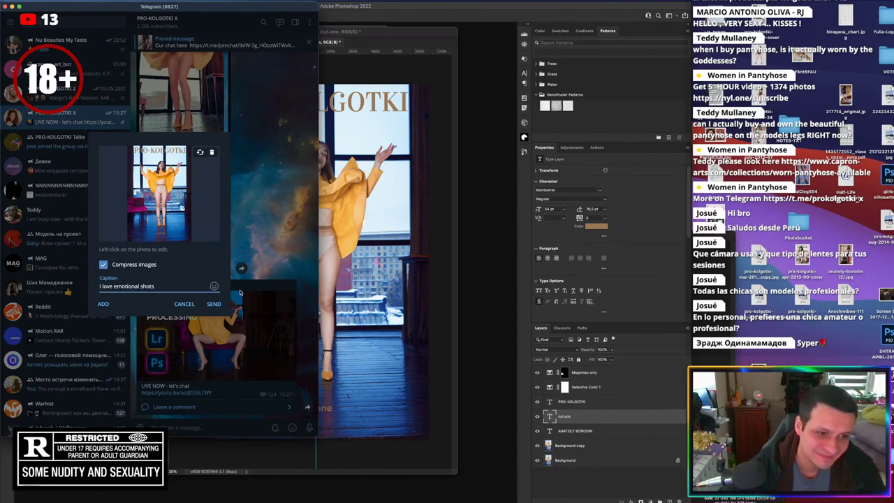
text(s)
mouse_move(214, 285)
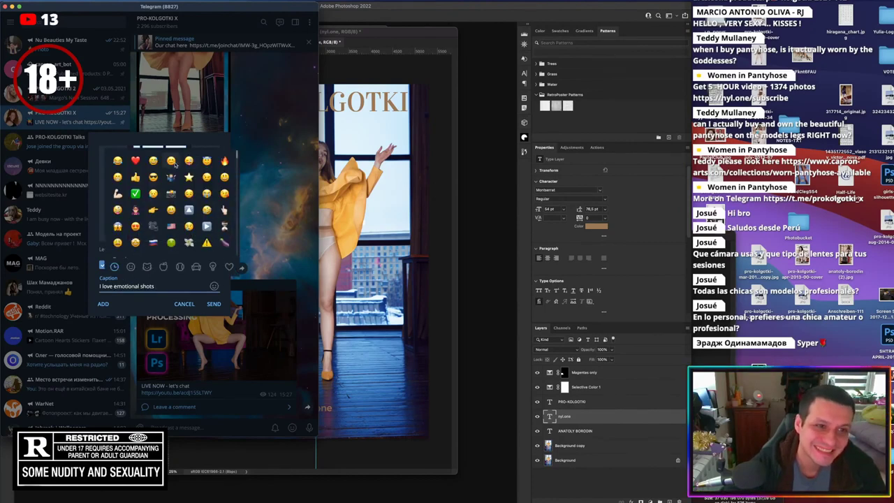
click(171, 161)
click(212, 304)
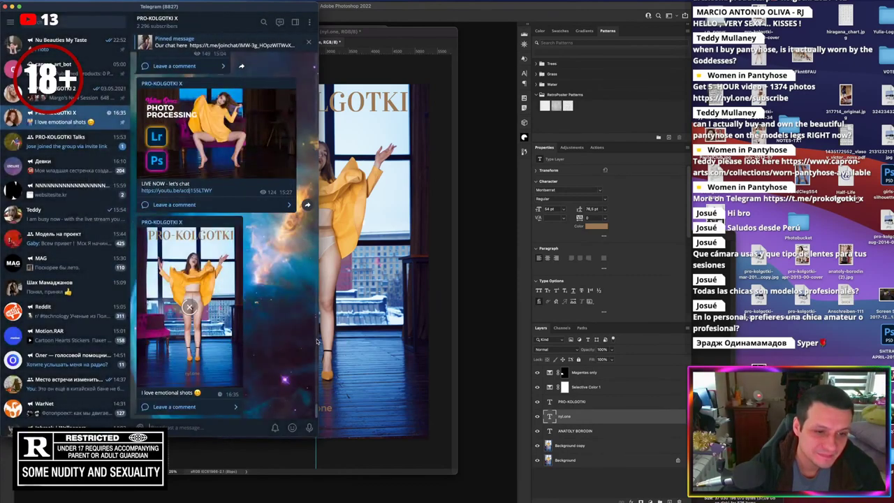
React to the posted photo with a thumbs-up
right_click(206, 359)
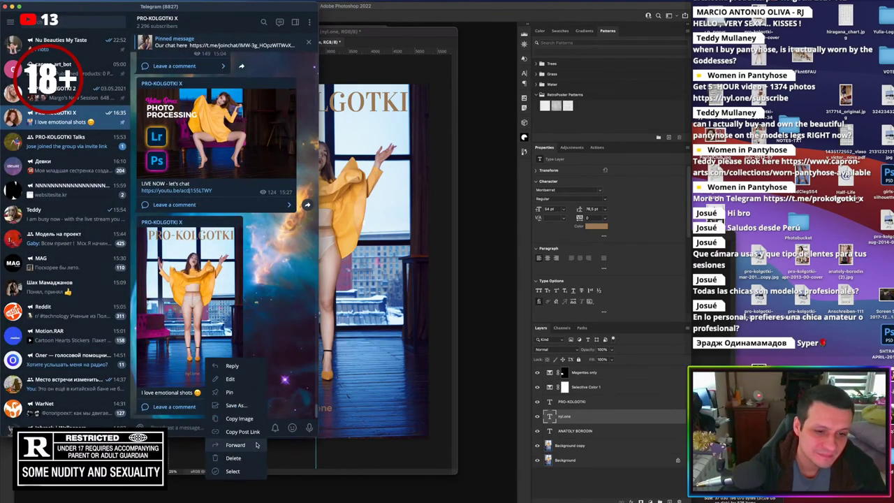
click(229, 391)
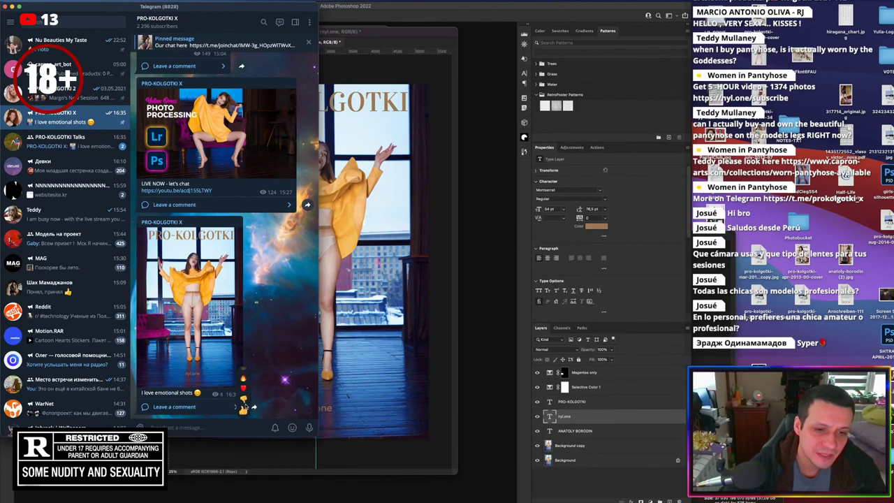
click(242, 410)
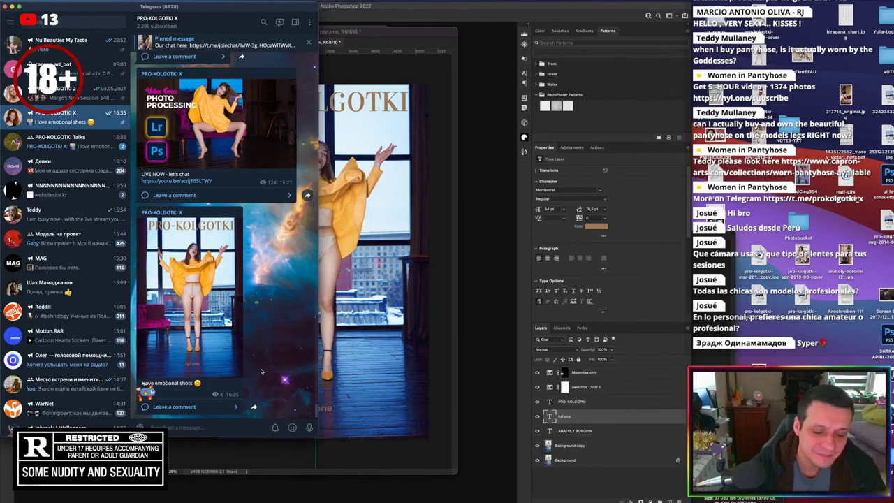
Send DSC03147_pub.jpg again as an uncompressed file, then return to Photoshop
click(562, 487)
drag(562, 455, 212, 314)
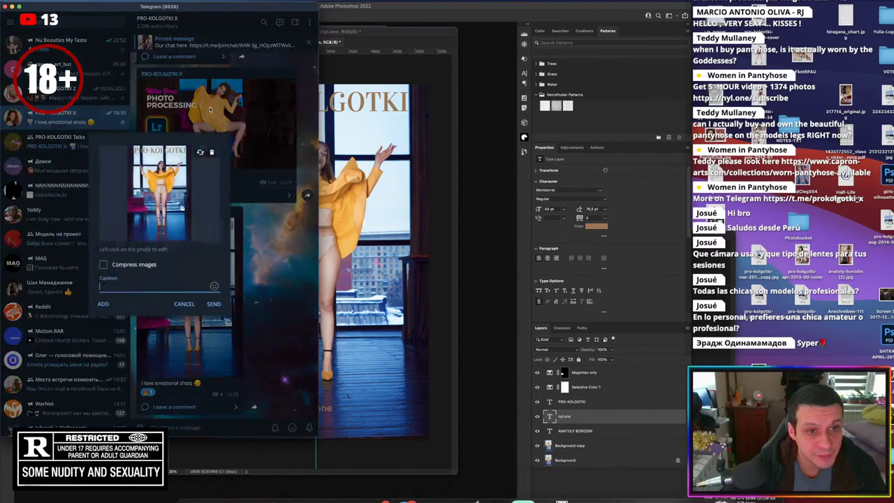
click(212, 304)
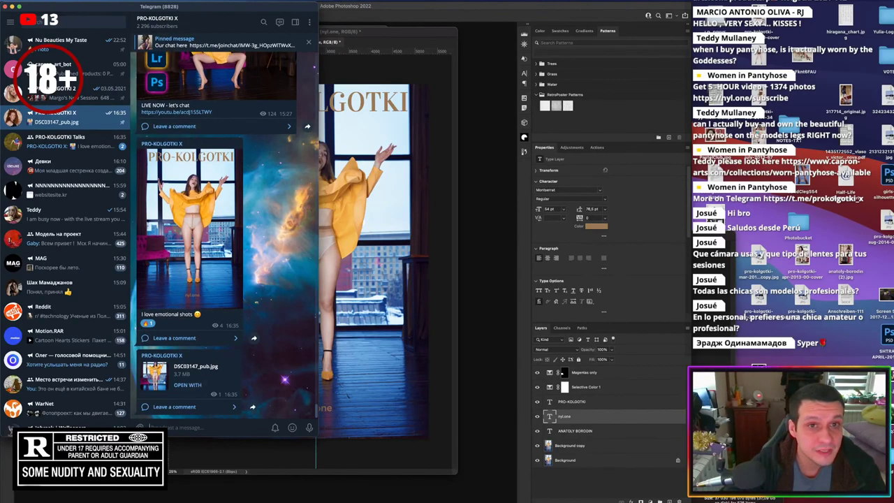
click(398, 11)
mouse_move(349, 497)
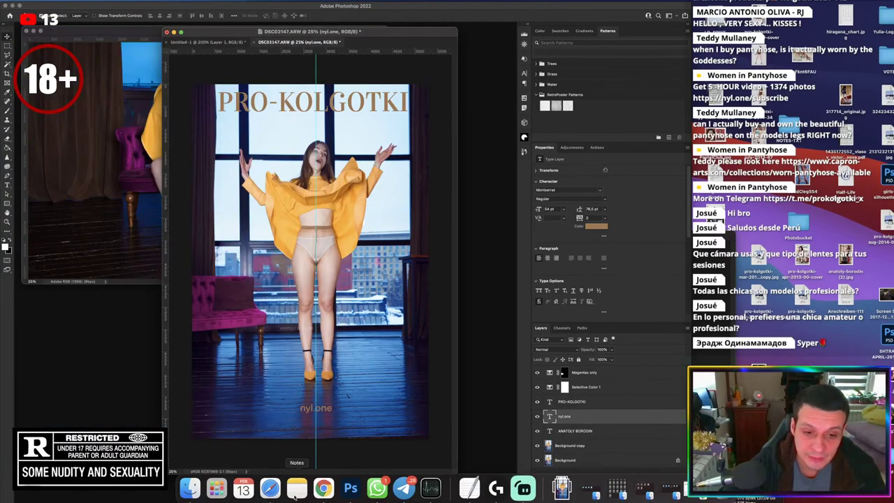
Activate the DSC03147.ARW cover window and zoom Photoshop to fill the screen
click(693, 498)
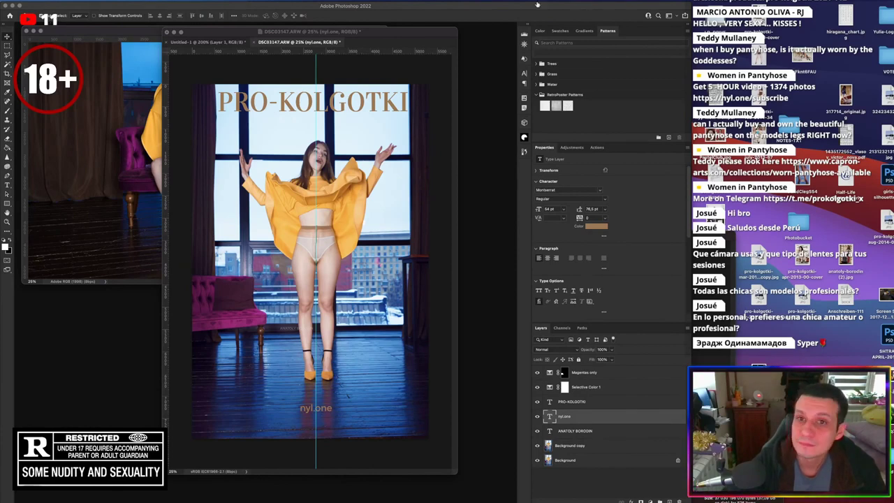
click(660, 10)
double_click(692, 6)
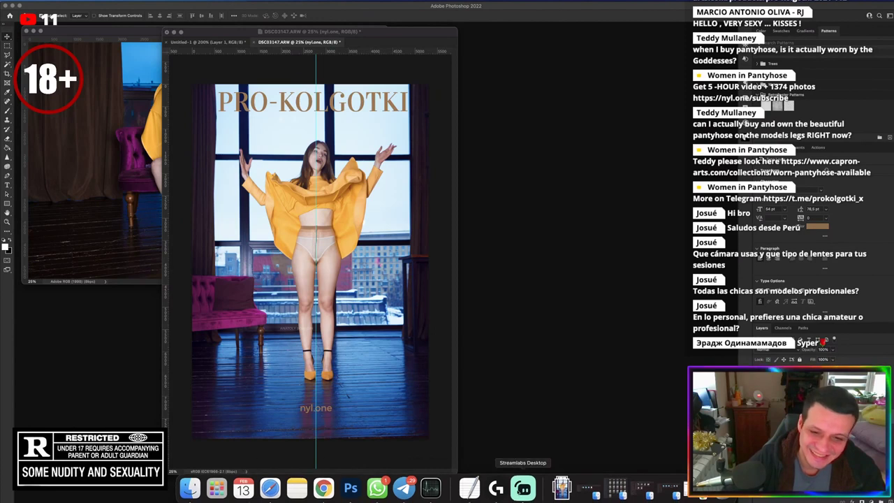
click(563, 483)
click(563, 483)
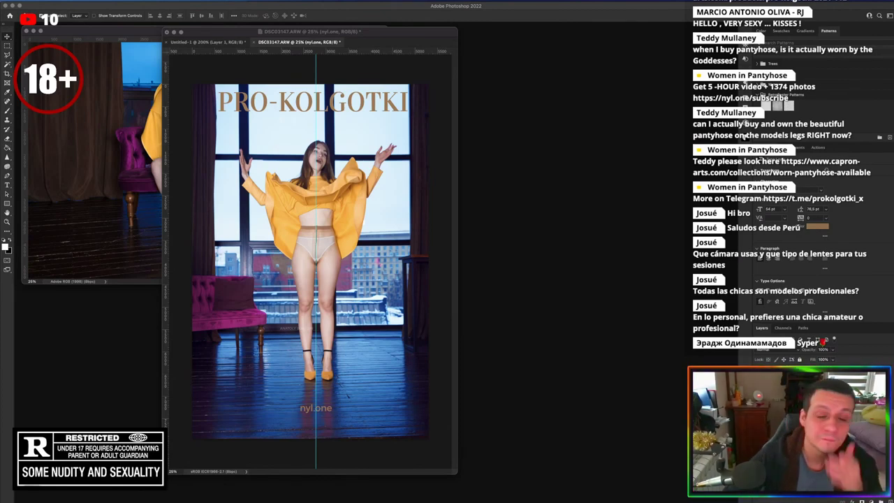
Open C0001.MP4 from the CAM1 Finder window in QuickTime Player
mouse_move(217, 492)
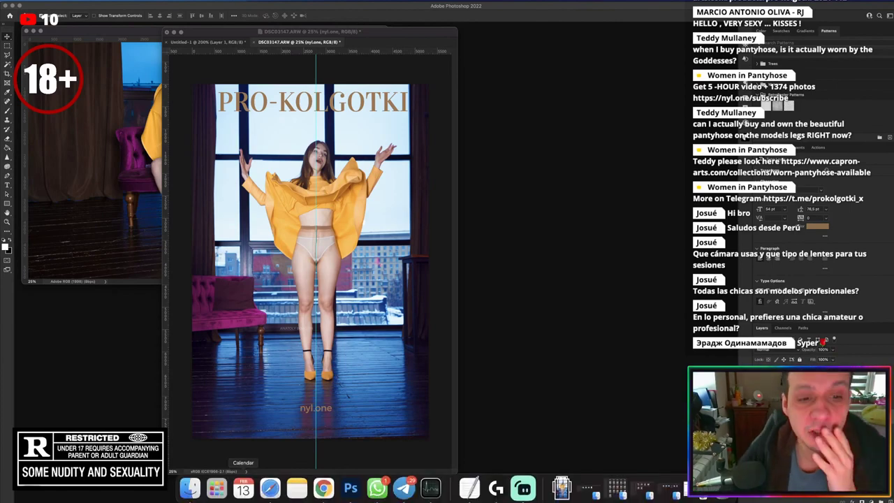
click(190, 488)
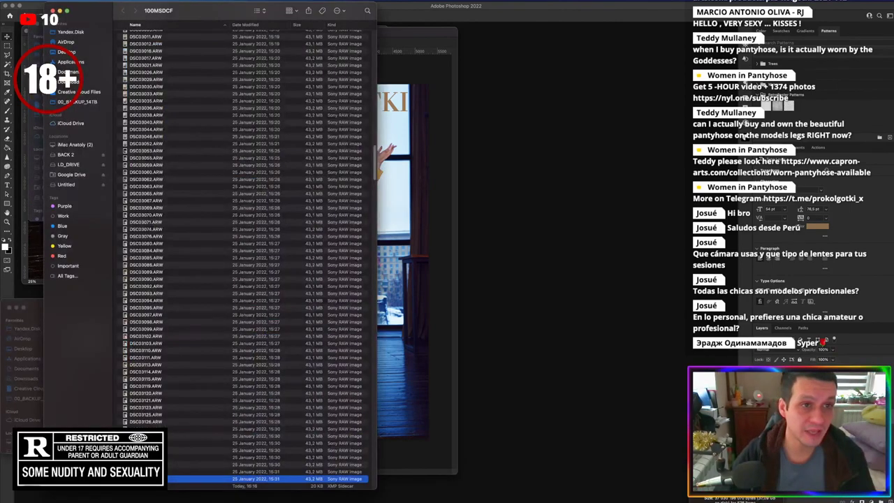
drag(190, 19, 438, 13)
click(134, 49)
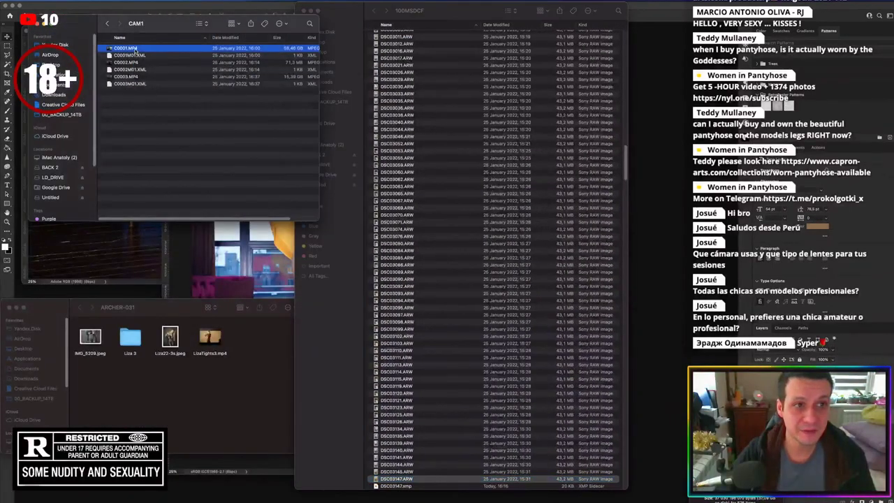
double_click(135, 49)
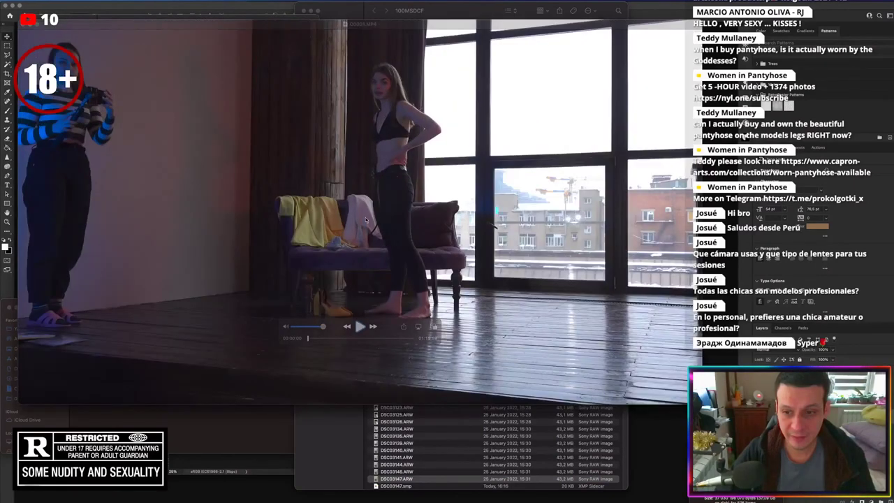
Scrub to about 38:41, start playback, and enlarge the player window at top-left
click(358, 337)
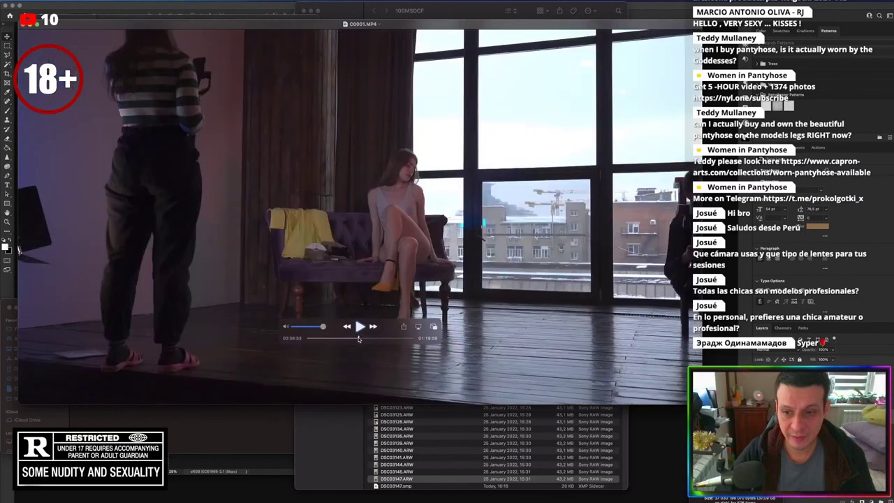
drag(358, 338, 358, 339)
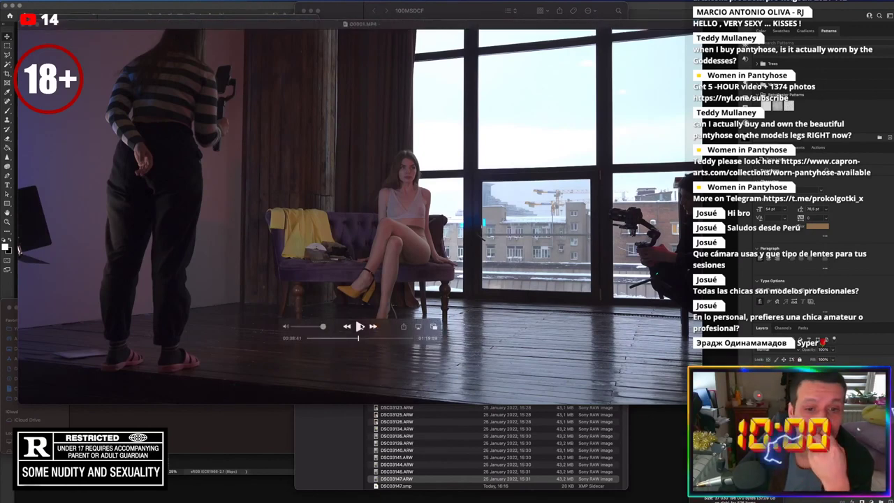
click(358, 326)
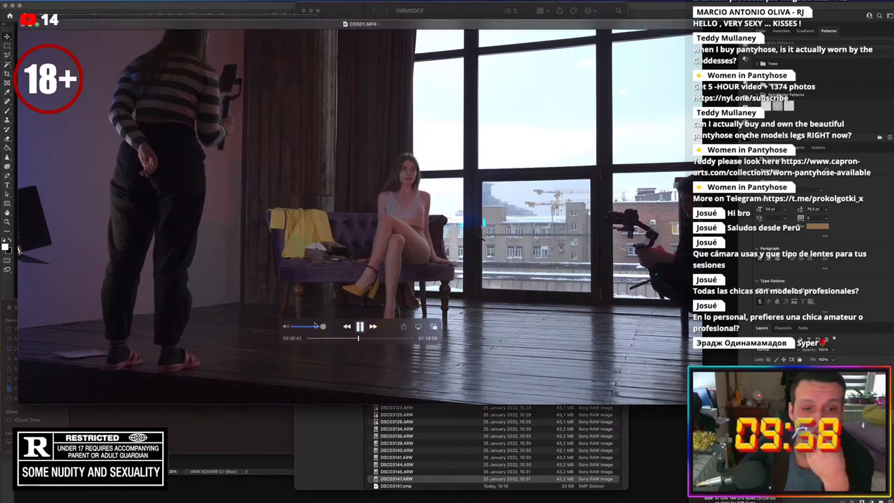
drag(70, 23, 39, 5)
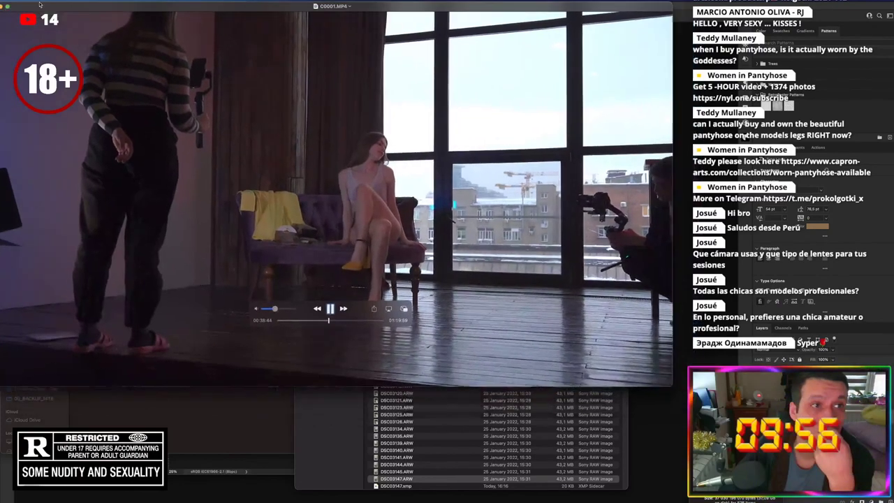
drag(673, 384, 893, 501)
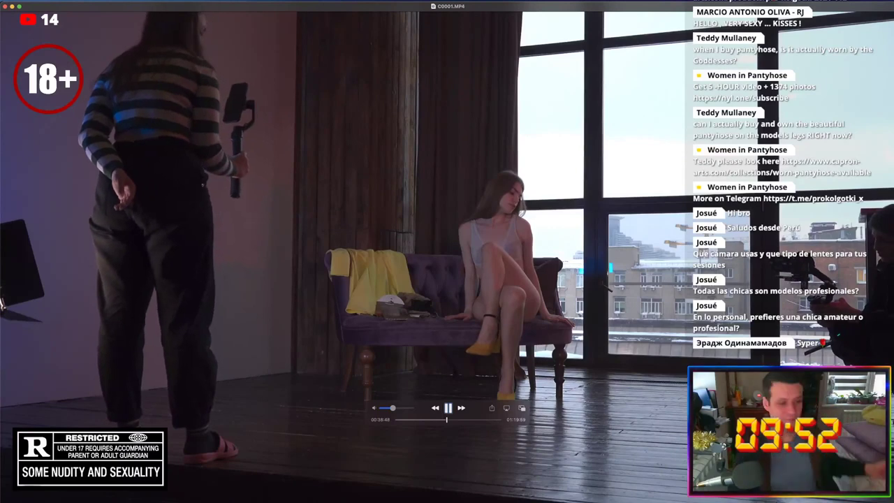